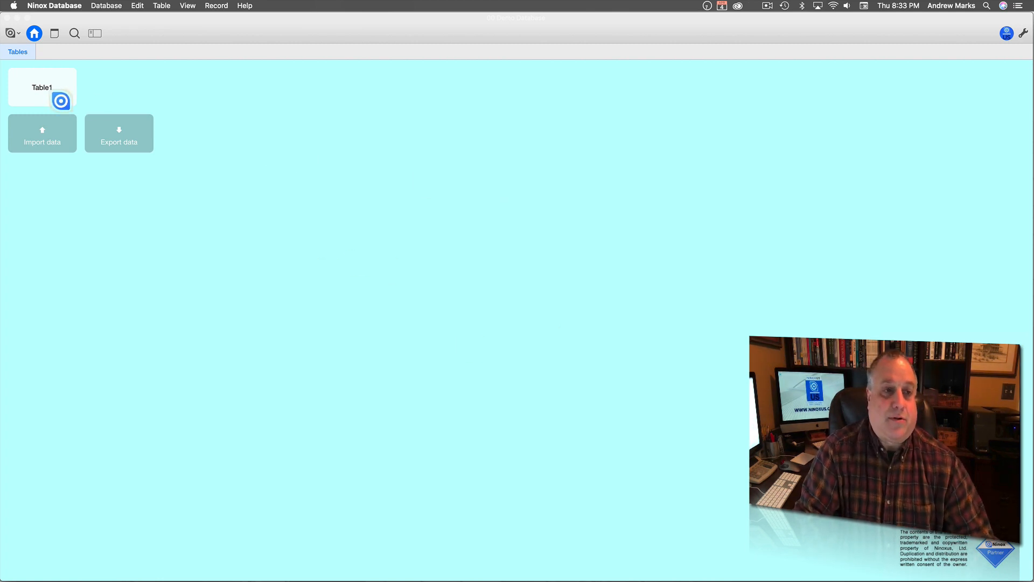
In Table1's field editor, add Email, Email 2, Phone, Phone 2 and URL fields.
click(56, 92)
click(560, 31)
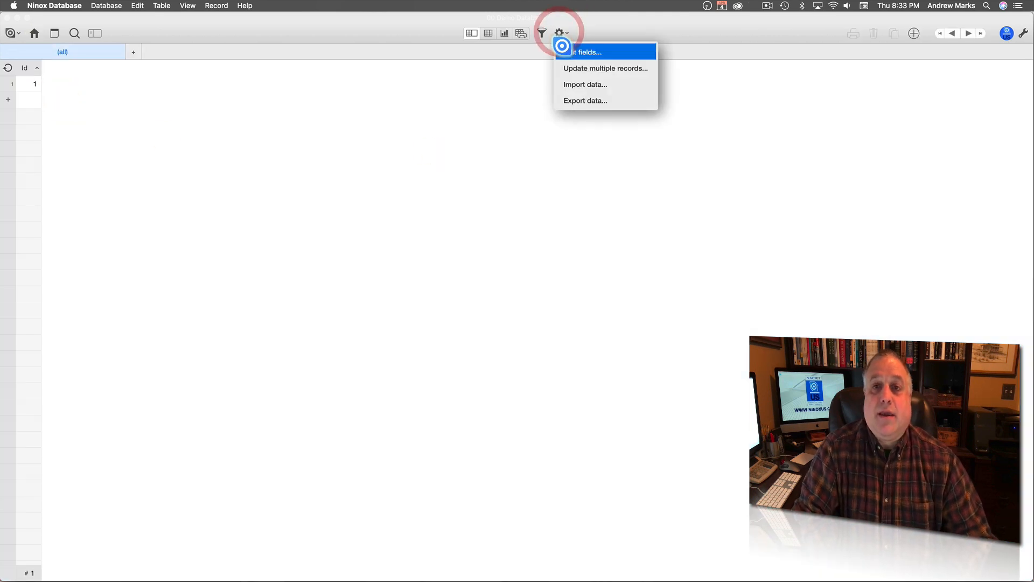
click(562, 50)
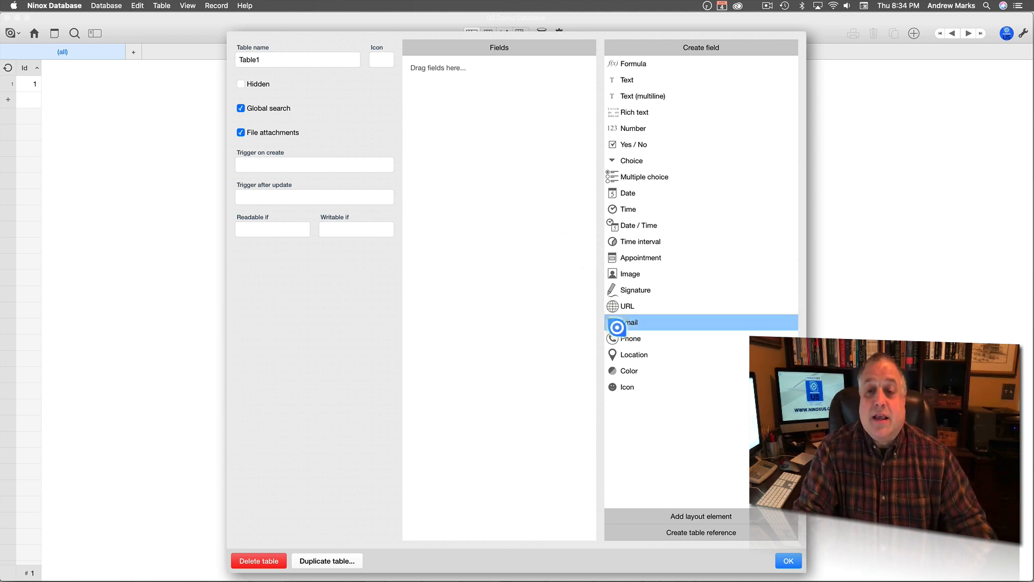
drag(619, 322, 547, 318)
drag(613, 339, 544, 345)
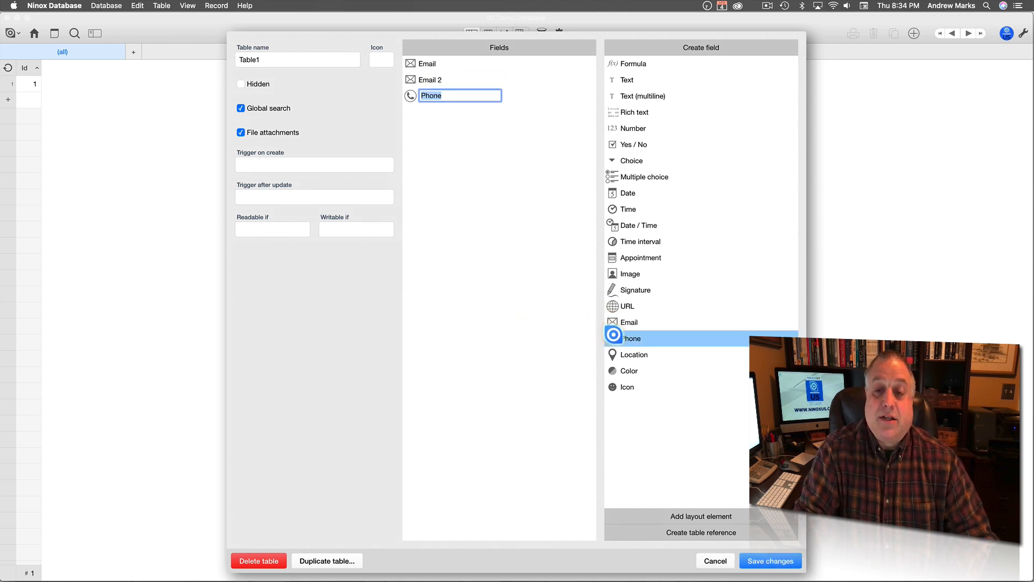
drag(613, 338, 540, 350)
drag(631, 305, 554, 304)
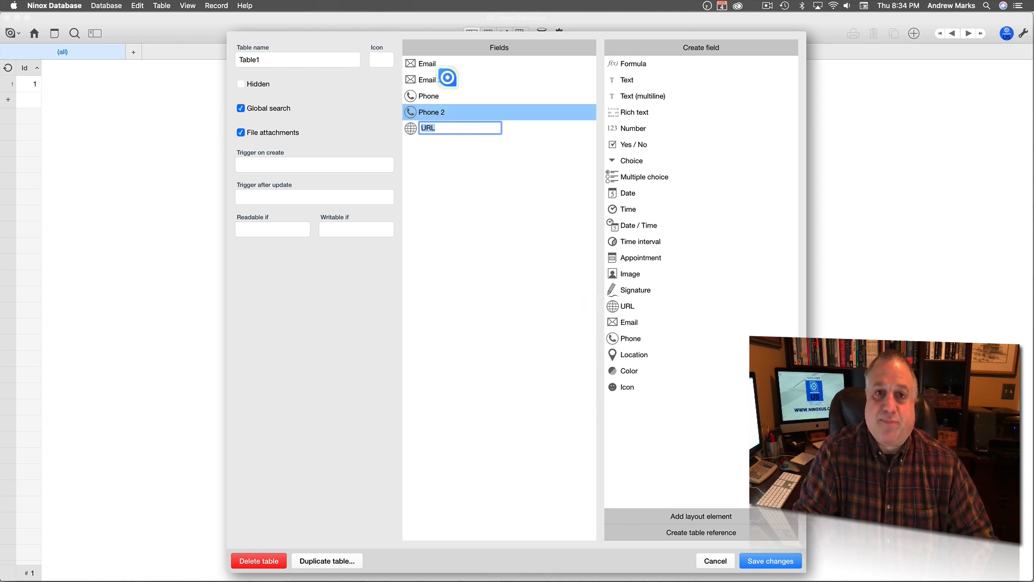
click(424, 63)
Rename the email fields to Primary Email and Alternate Email.
double_click(392, 93)
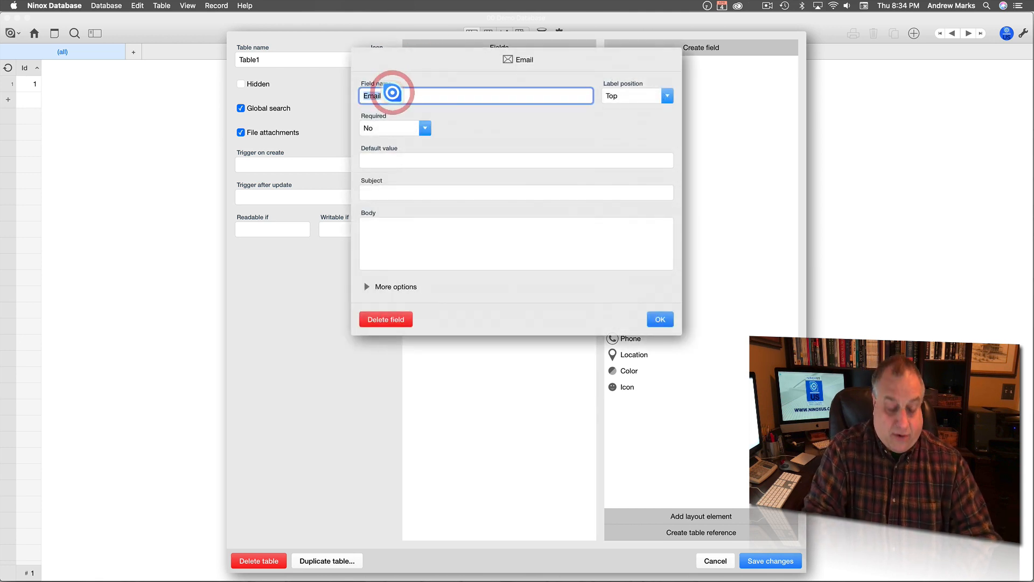
text(Primary E)
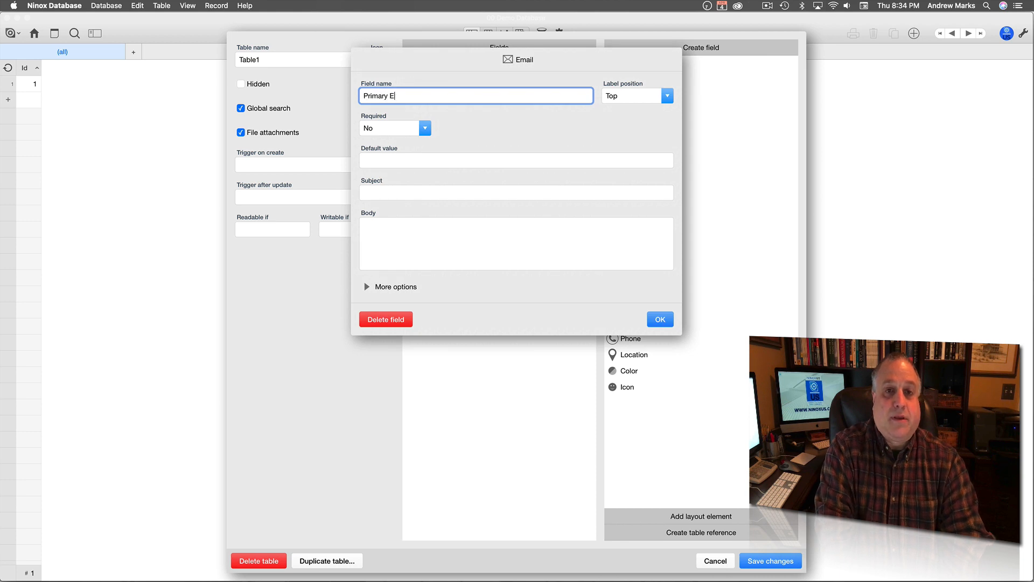
text(mail)
click(660, 319)
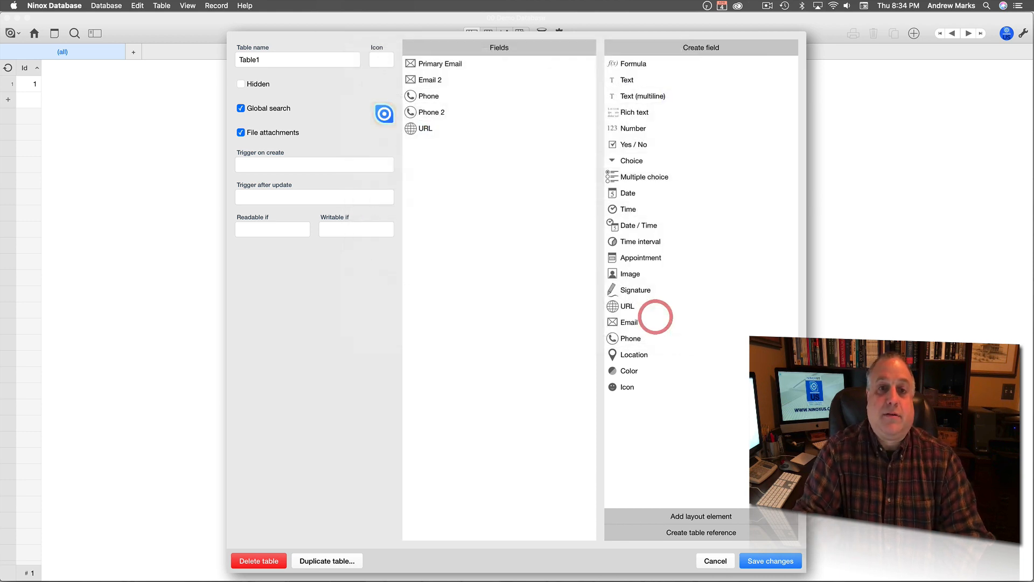
click(434, 78)
double_click(401, 92)
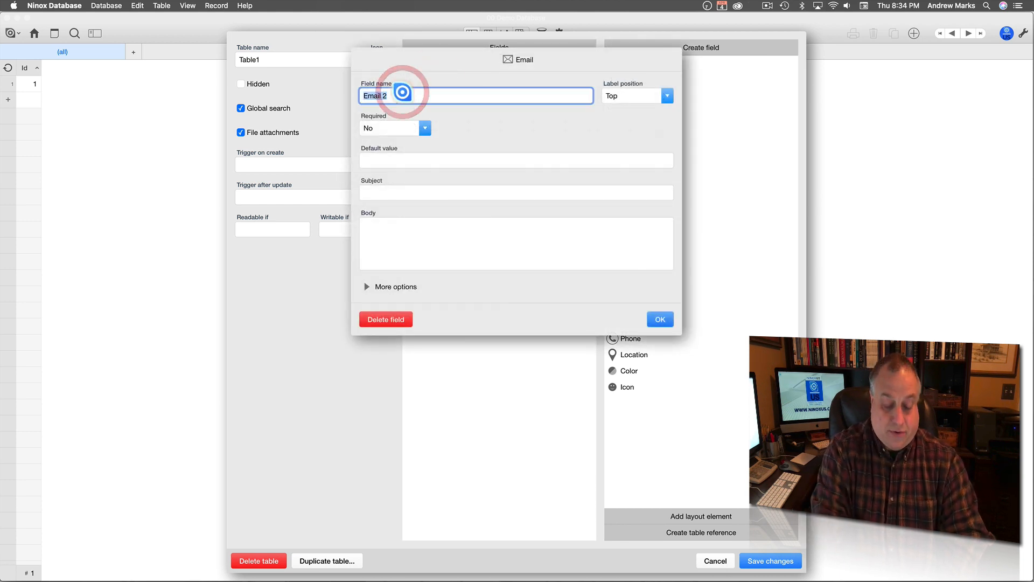
text(Alternate)
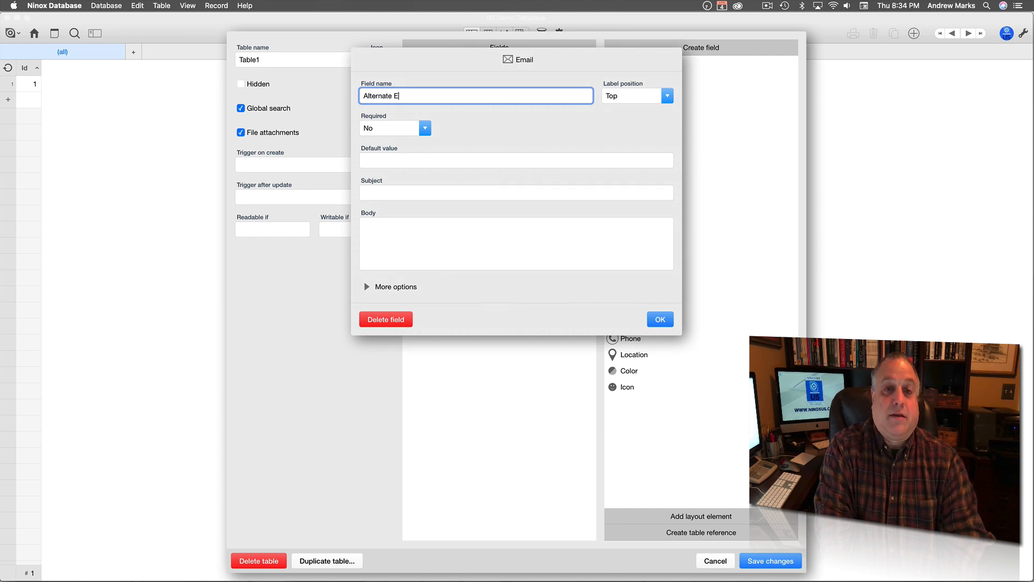
click(659, 318)
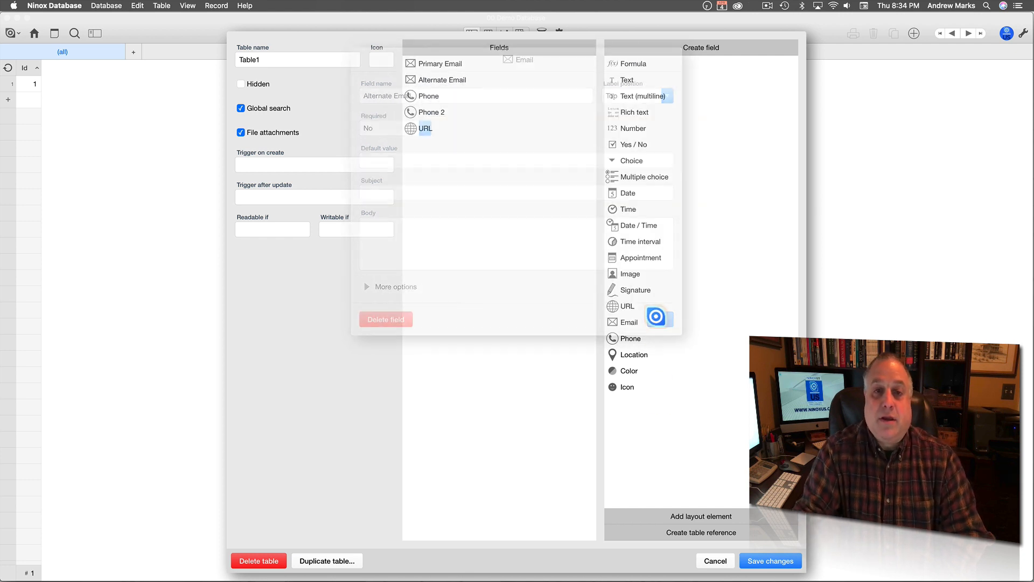
Rename the Phone field to Primary Phone, fixing the typos.
click(398, 96)
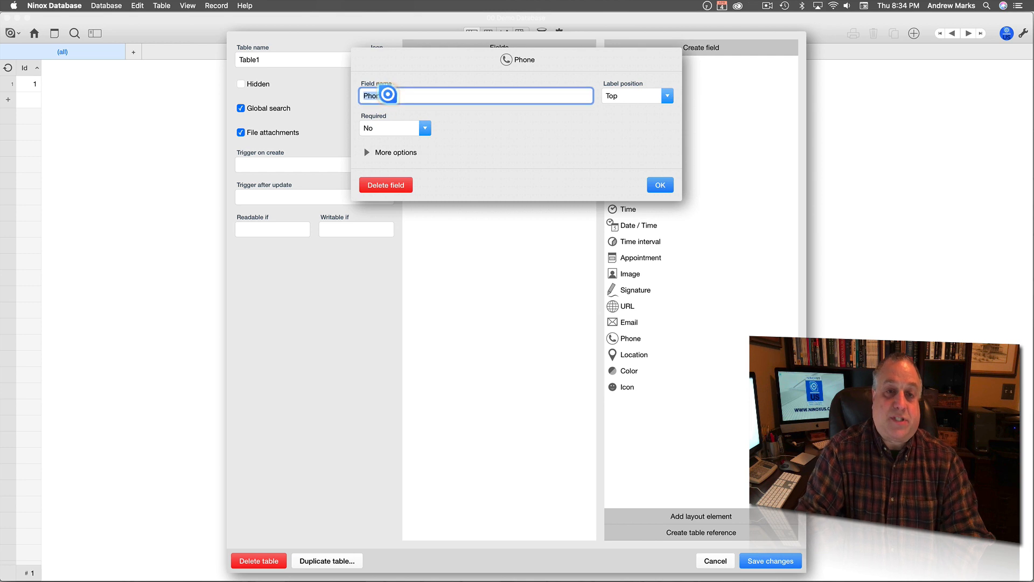
double_click(388, 95)
text(Primar)
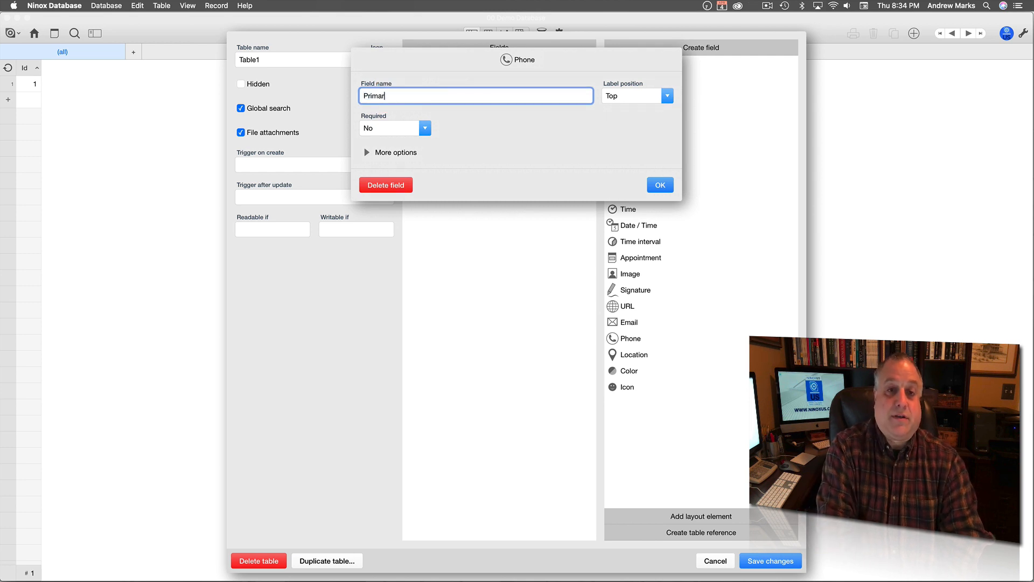
text(y PHone)
key(BackSpace)
key(BackSpace)
key(BackSpace)
key(BackSpace)
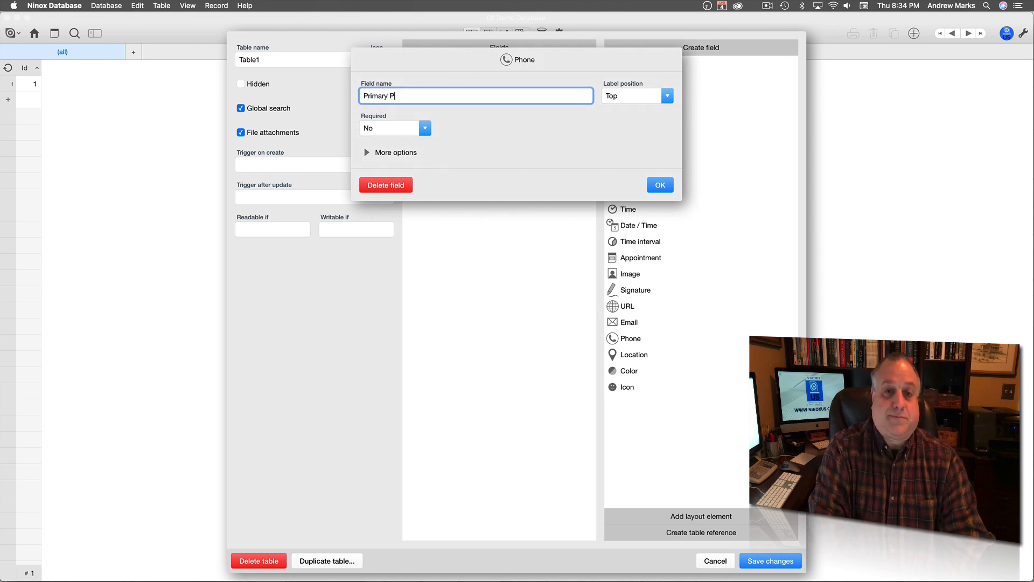
text(hpne)
key(BackSpace)
key(BackSpace)
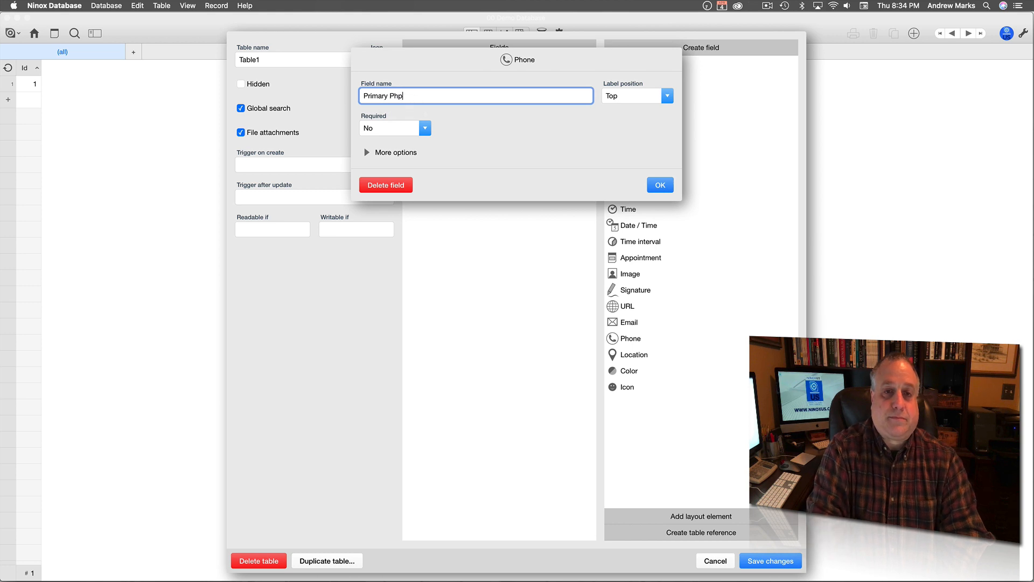
text(one)
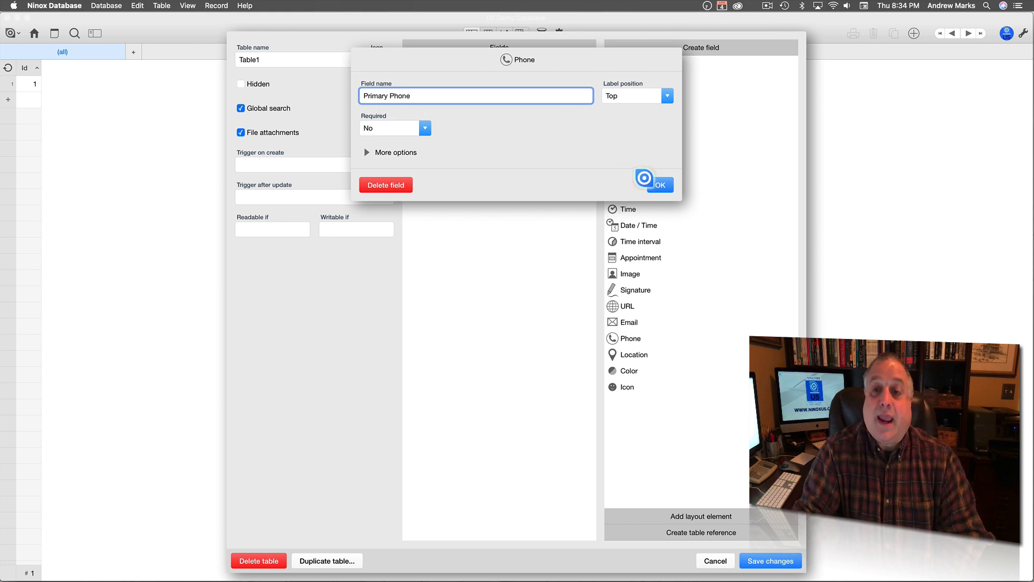
click(660, 184)
Rename Phone 2 to Alternate Phone and save the table design.
click(438, 98)
key(Escape)
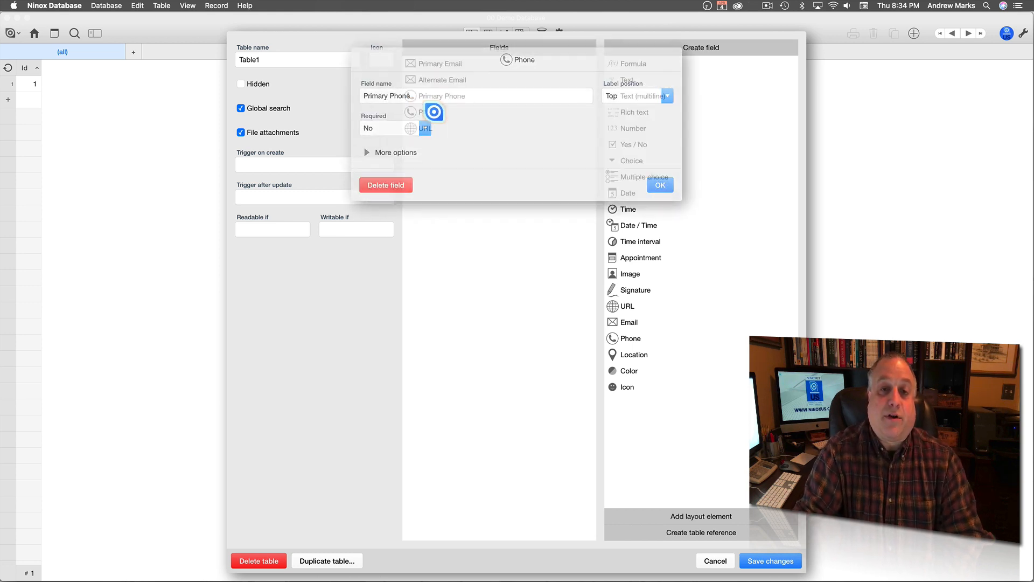
click(431, 111)
triple_click(395, 96)
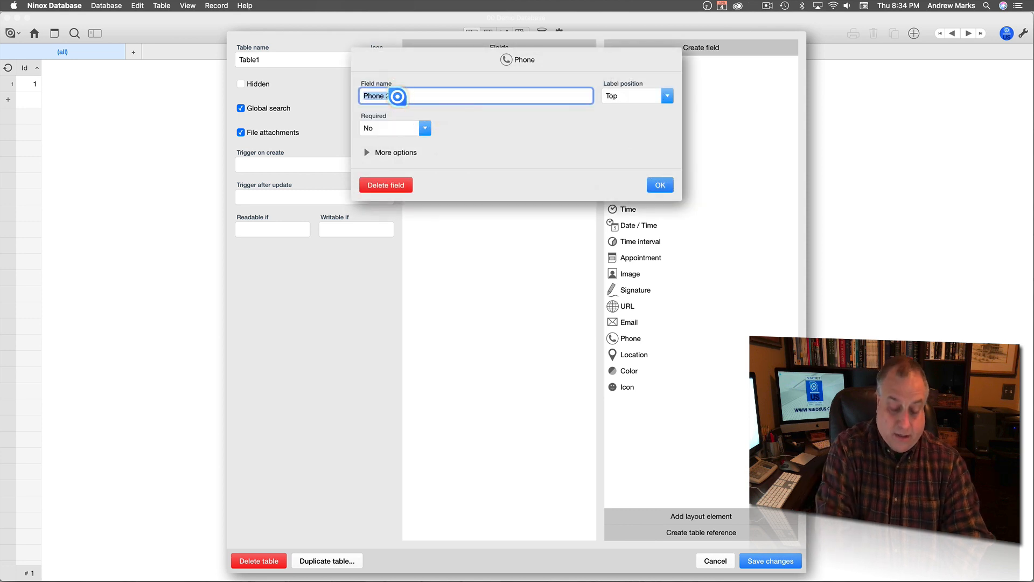
text(Alternate Phone)
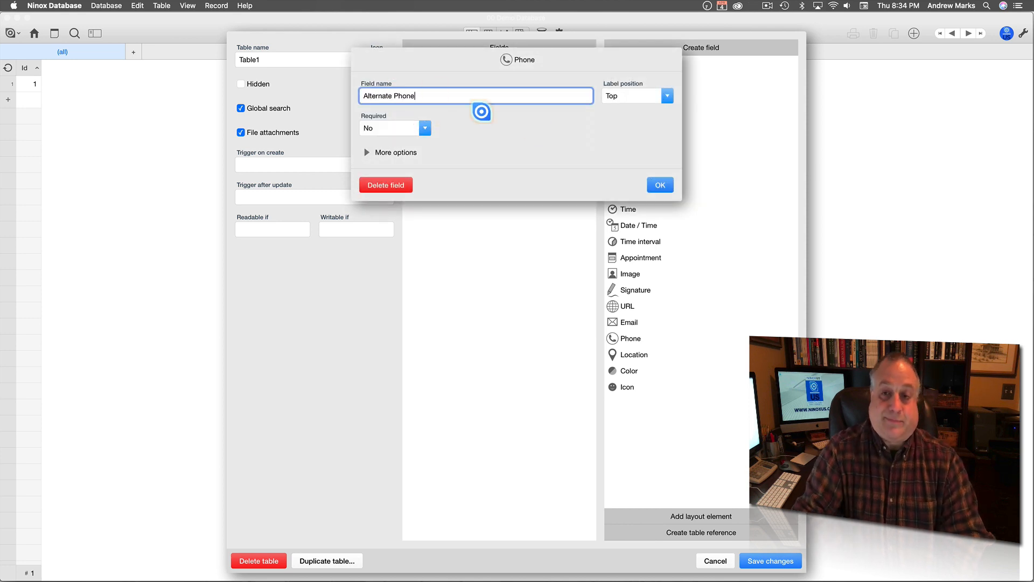
click(660, 184)
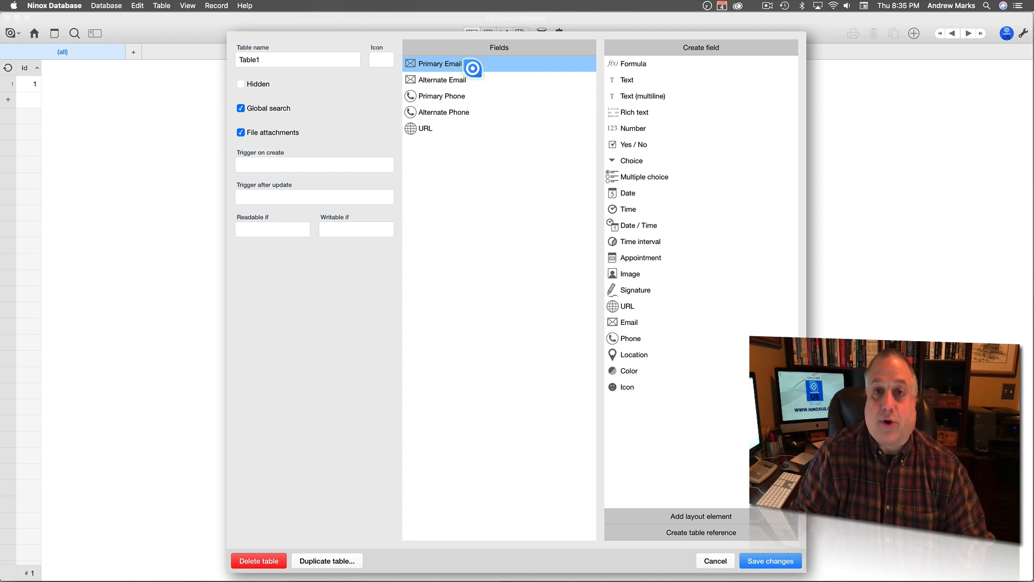
click(754, 561)
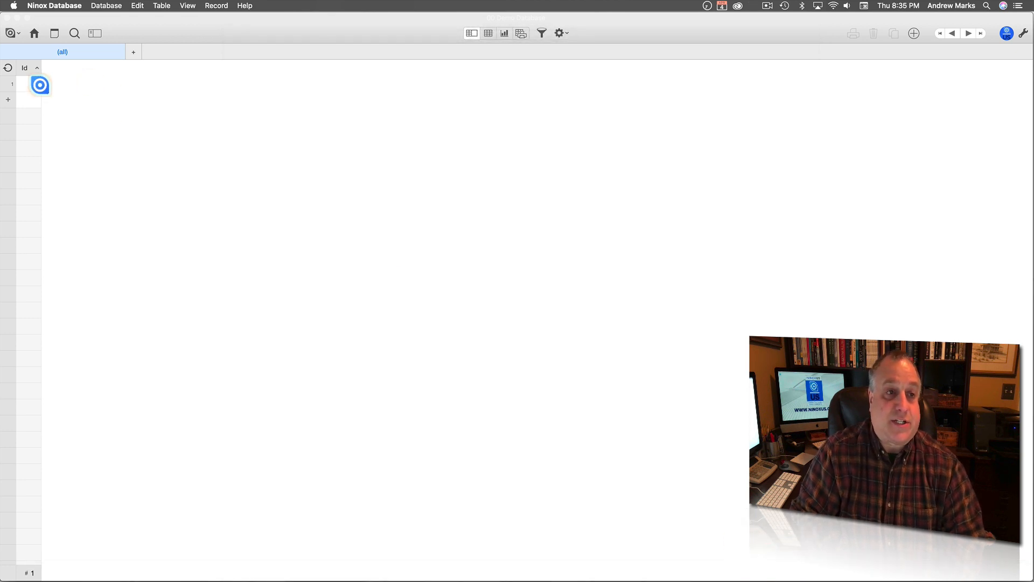
On record 1's form layout, narrow Primary Email and Alternate Email to sit side by side.
click(30, 84)
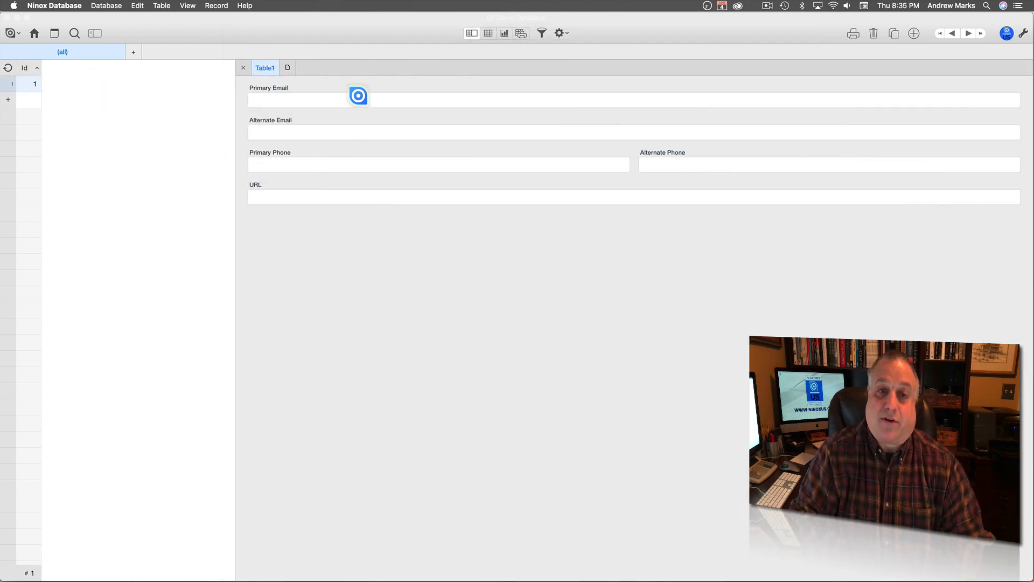
click(1023, 32)
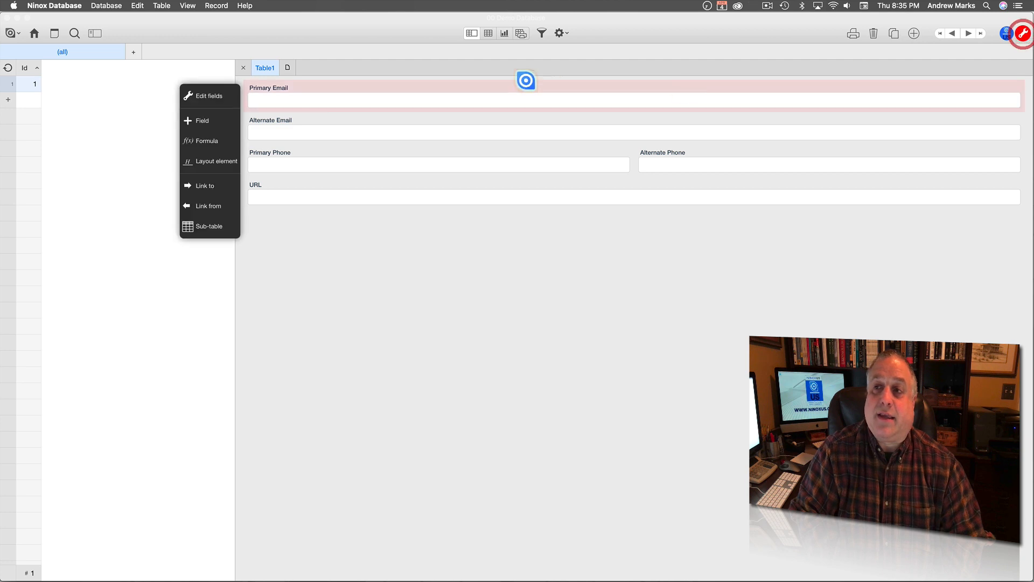
click(405, 85)
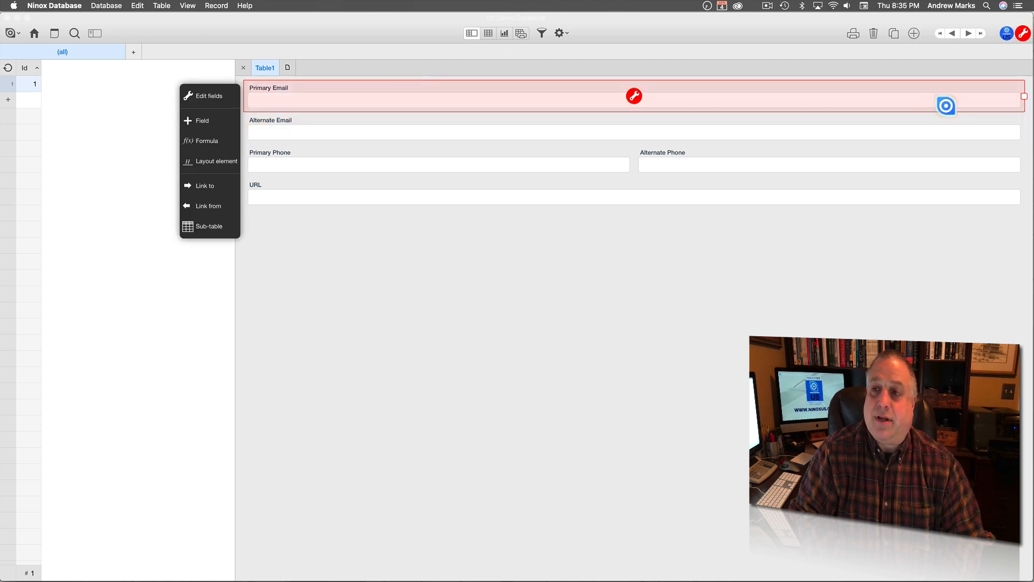
drag(1022, 96, 403, 119)
click(402, 119)
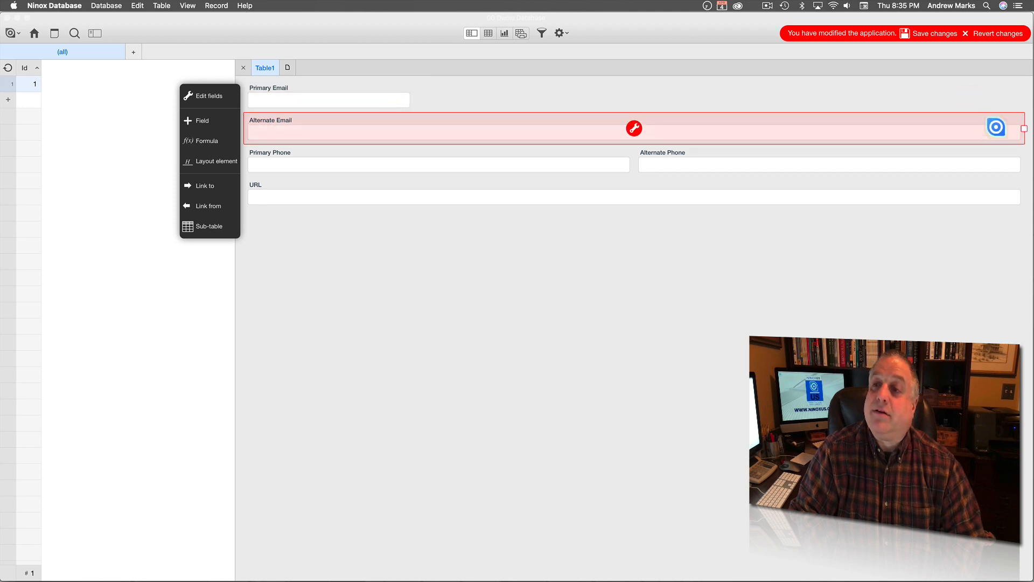
drag(1024, 127, 422, 116)
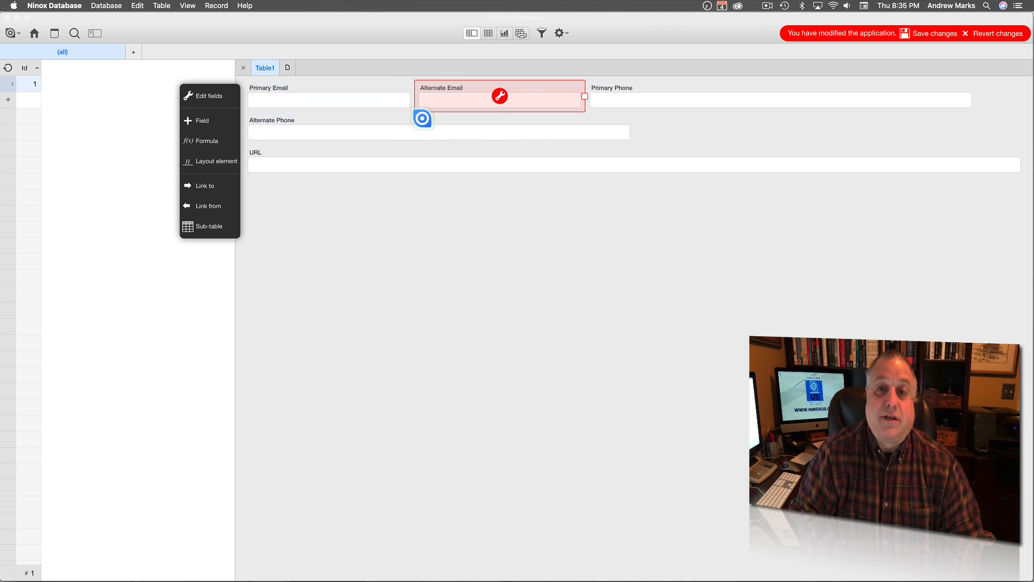
Narrow both phone fields into the top row, shorten URL, and save the layout.
click(610, 92)
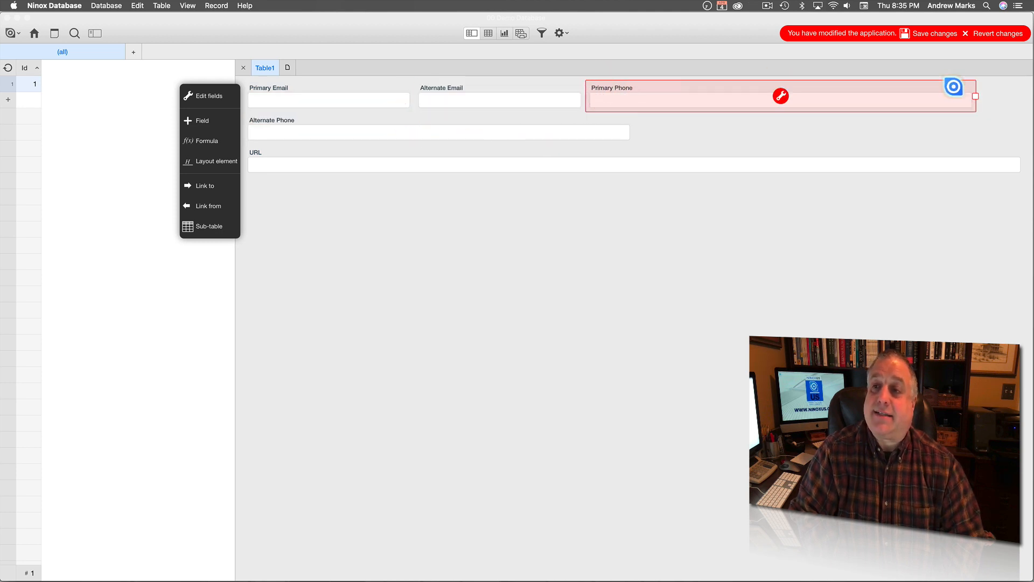
drag(972, 97, 655, 90)
click(561, 116)
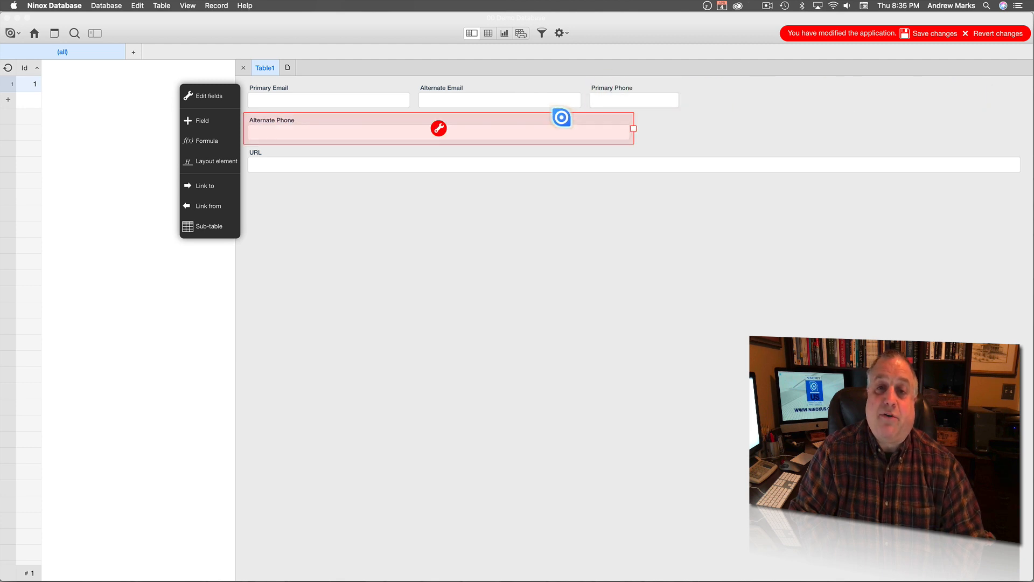
drag(630, 129, 309, 116)
click(275, 116)
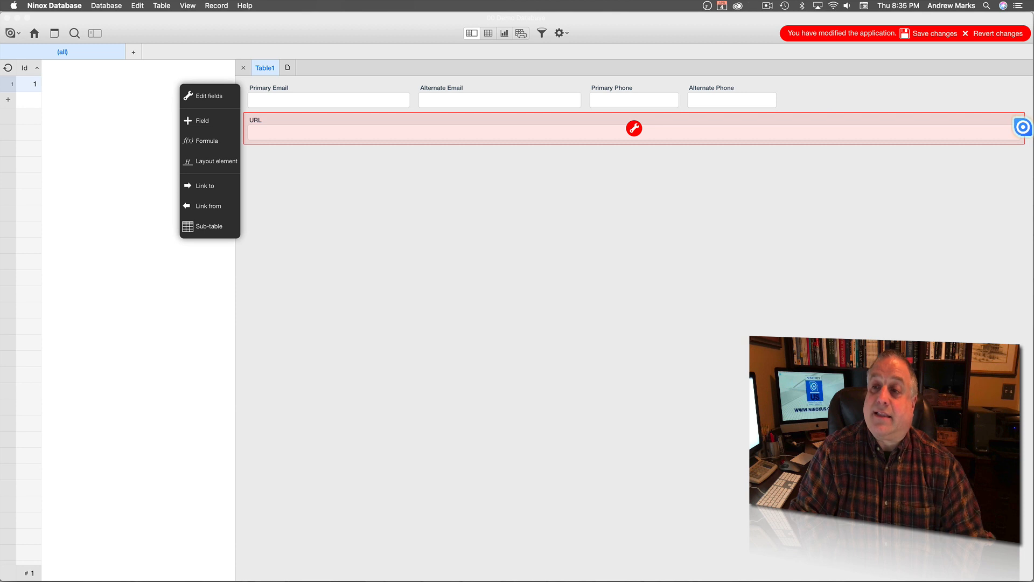
drag(1023, 128, 784, 144)
click(647, 201)
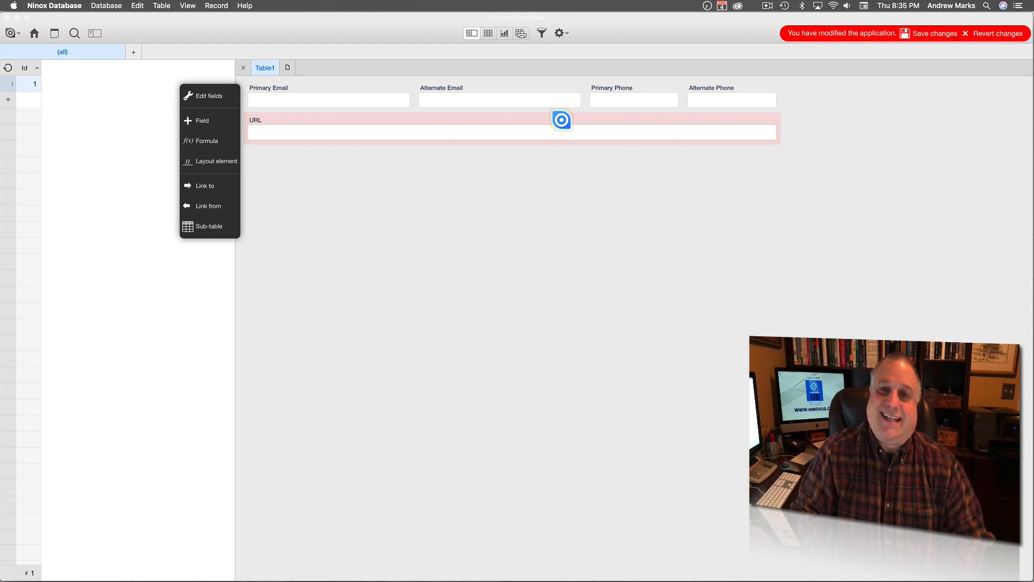
click(934, 34)
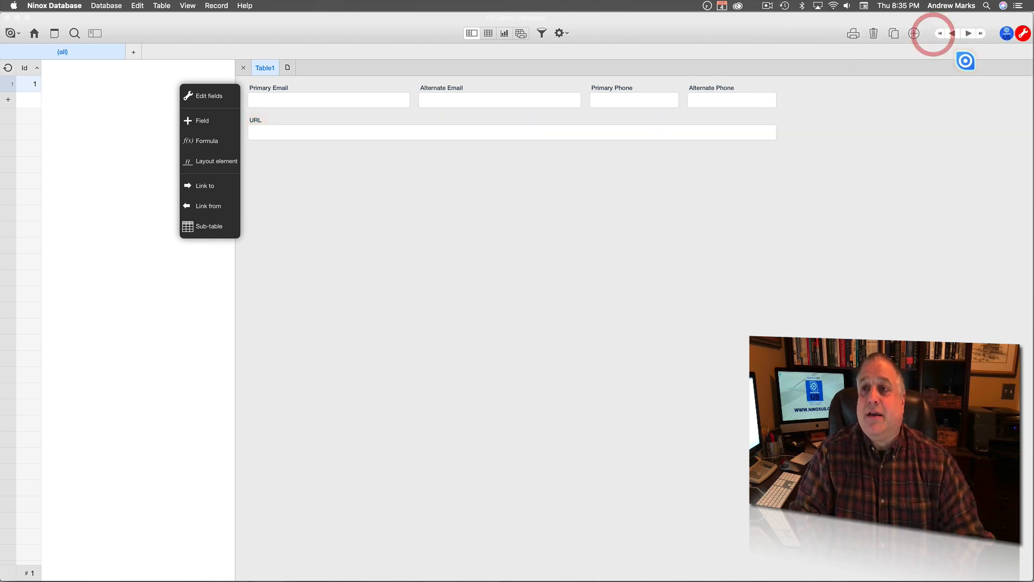
Enter a sample e-mail address in record 1's Primary Email field.
click(1023, 33)
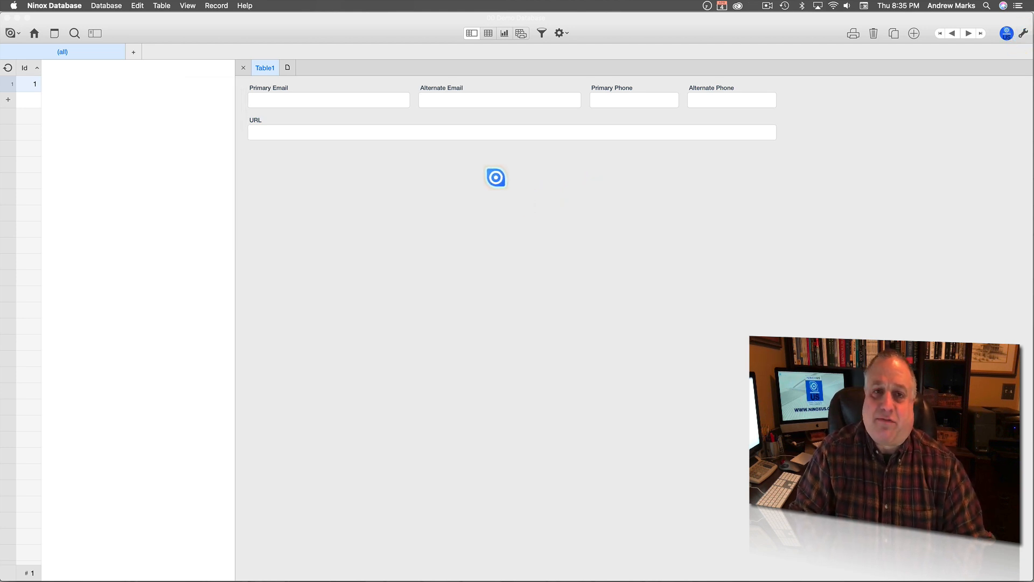
click(306, 98)
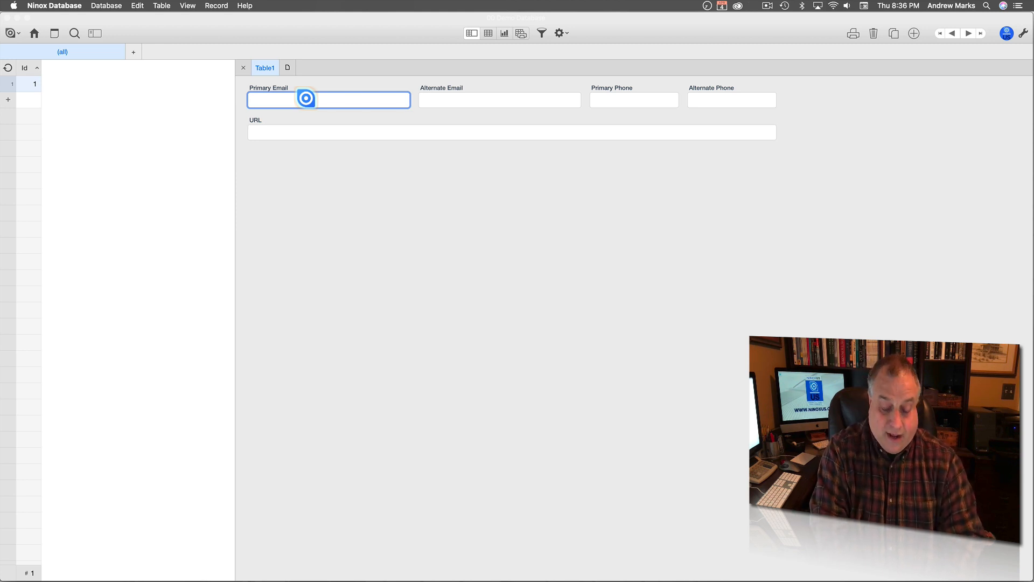
text(name@address.com)
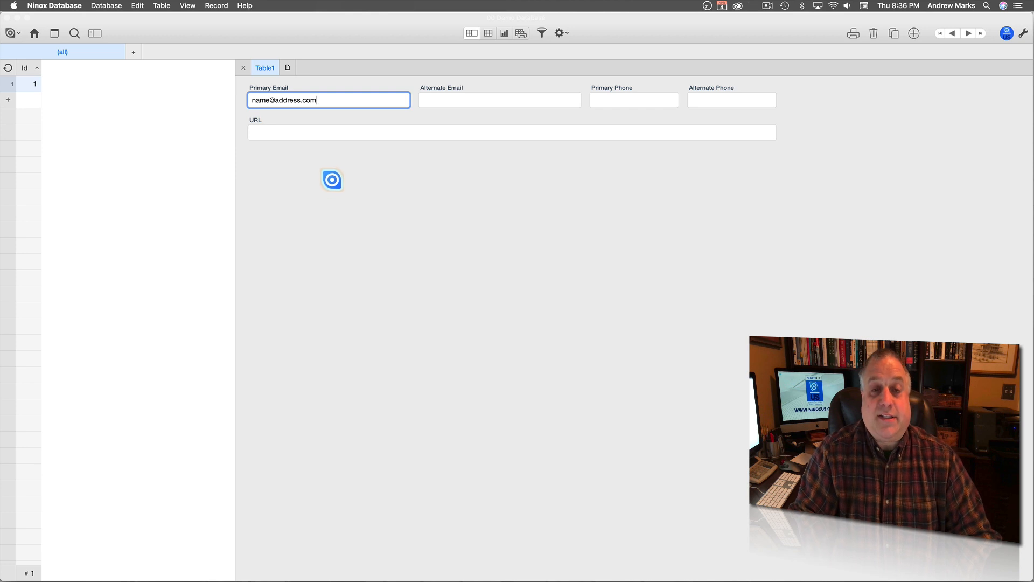
click(342, 182)
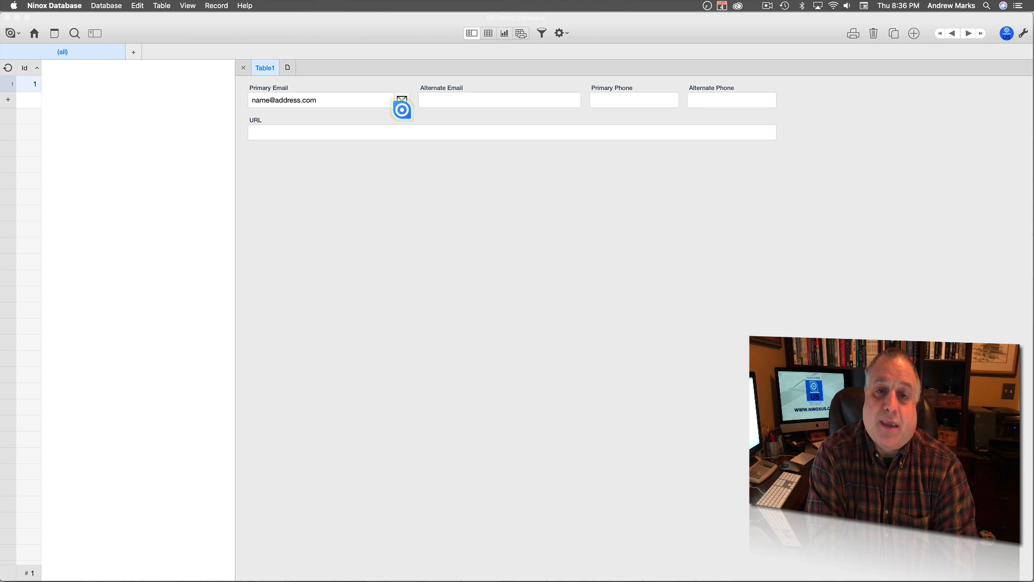
Enter a sample phone number in record 1's Primary Phone field.
click(605, 101)
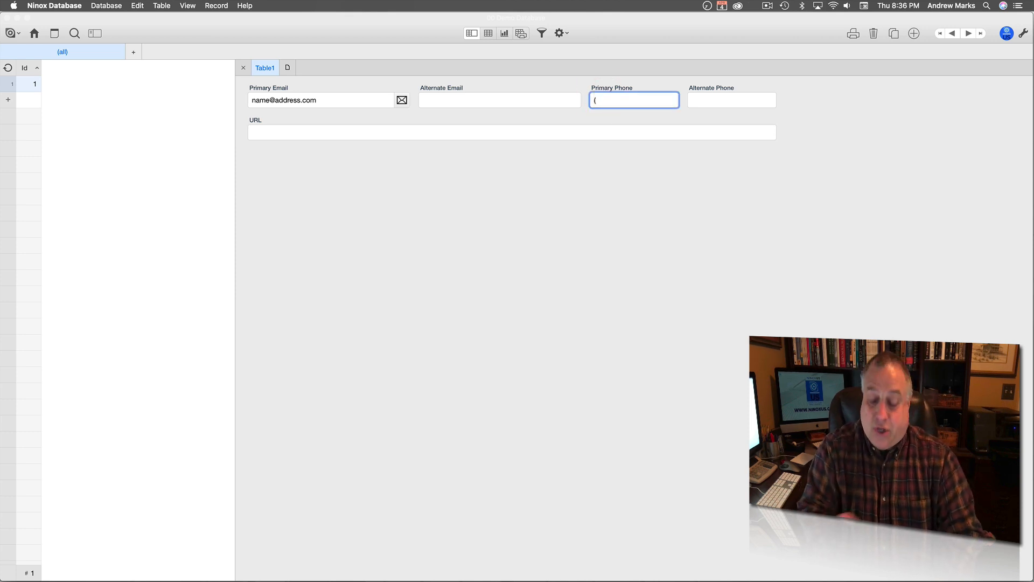
text(999) )
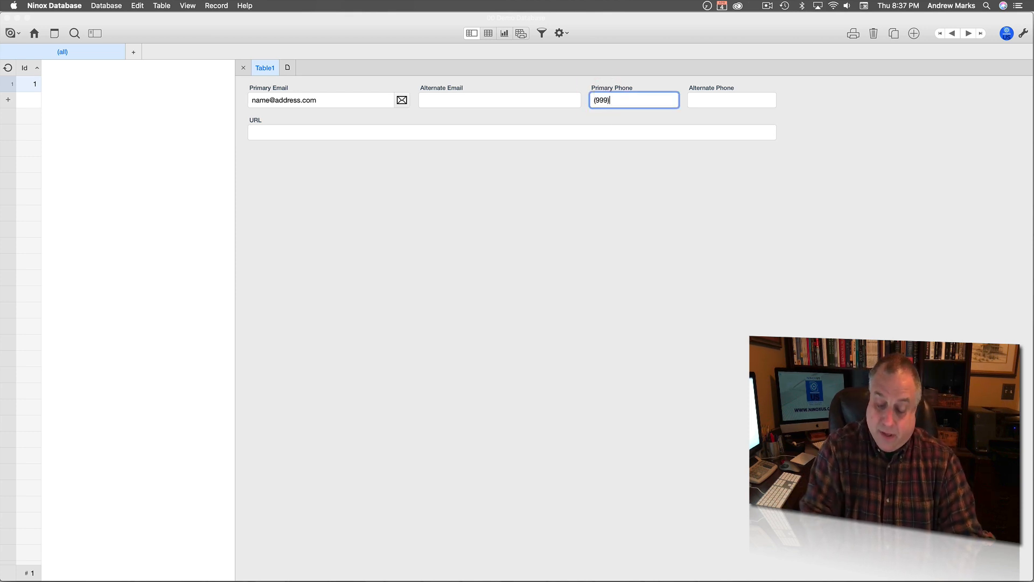
text(444)
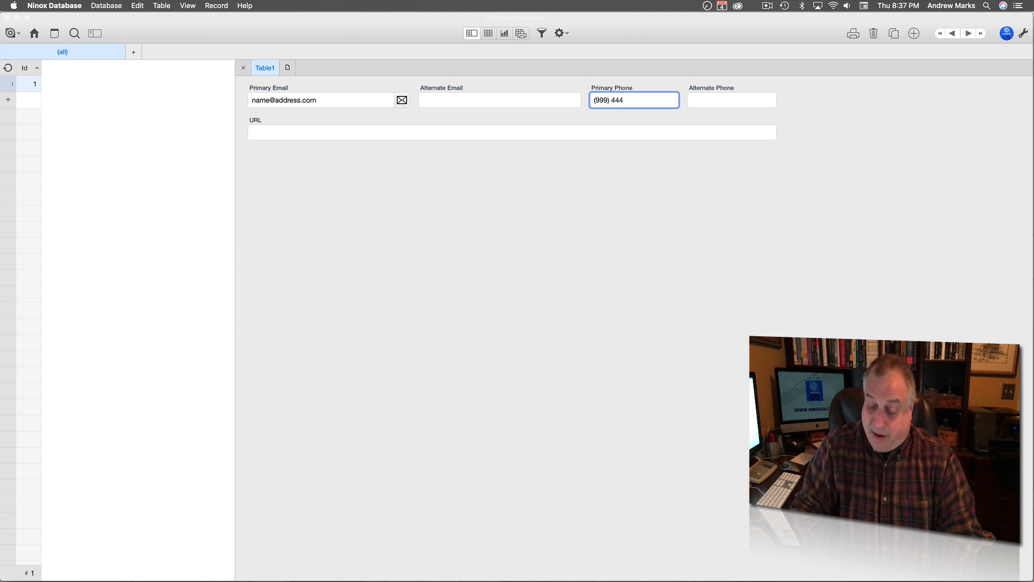
text(-555)
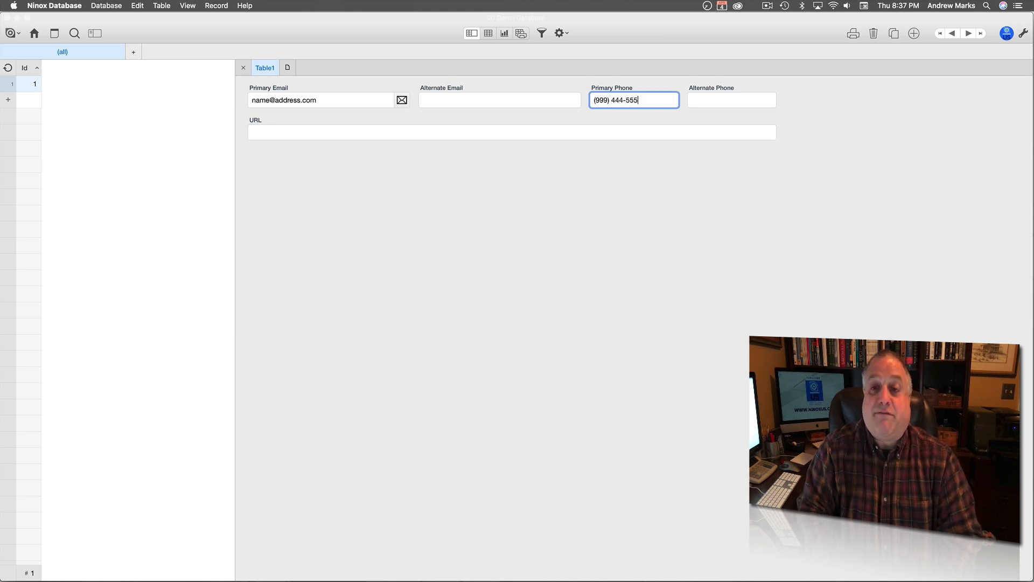
text(5)
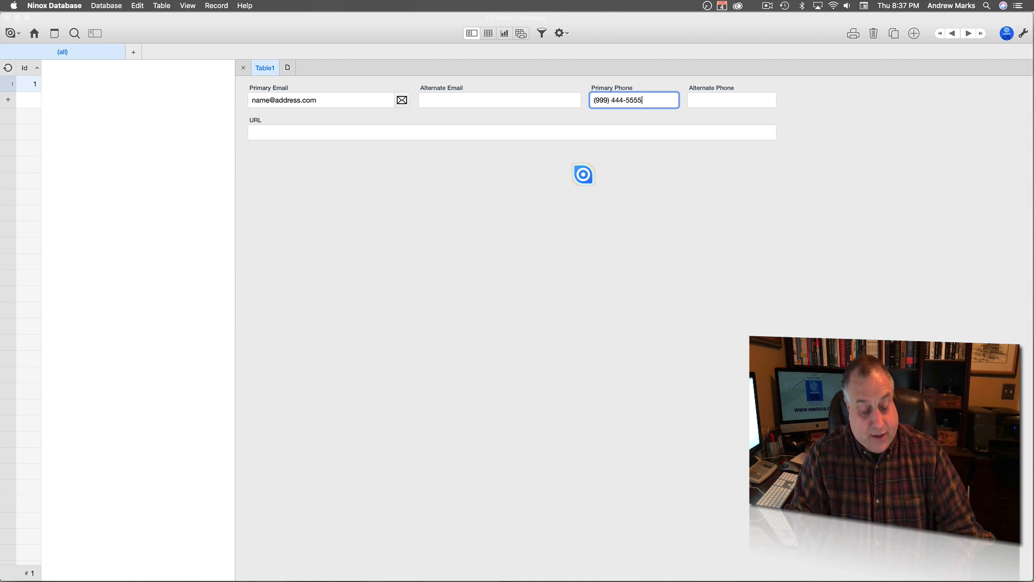
key(Return)
click(577, 197)
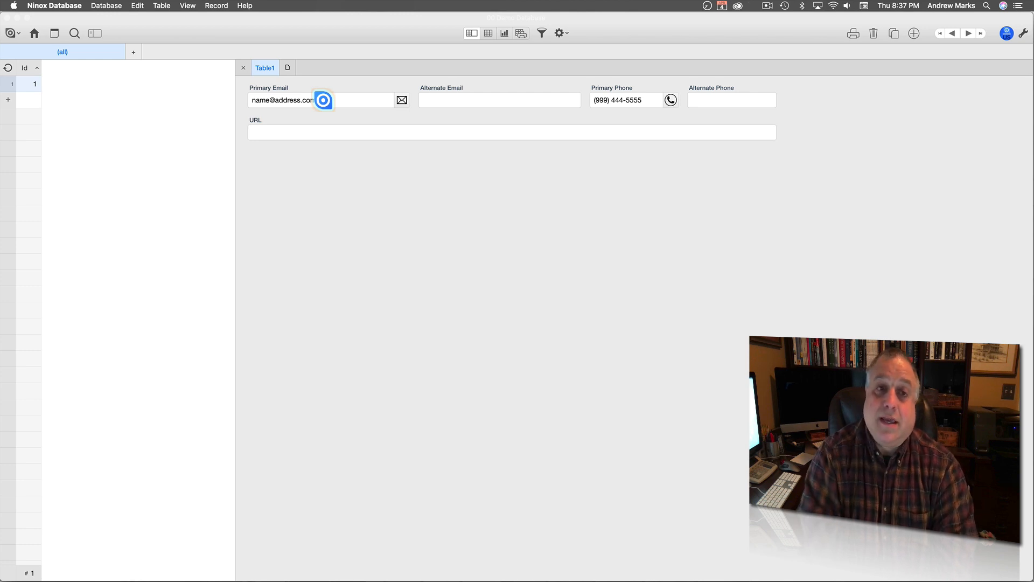
Compose a Mail message to the Primary Email address, then discard it with Don't Save.
click(402, 101)
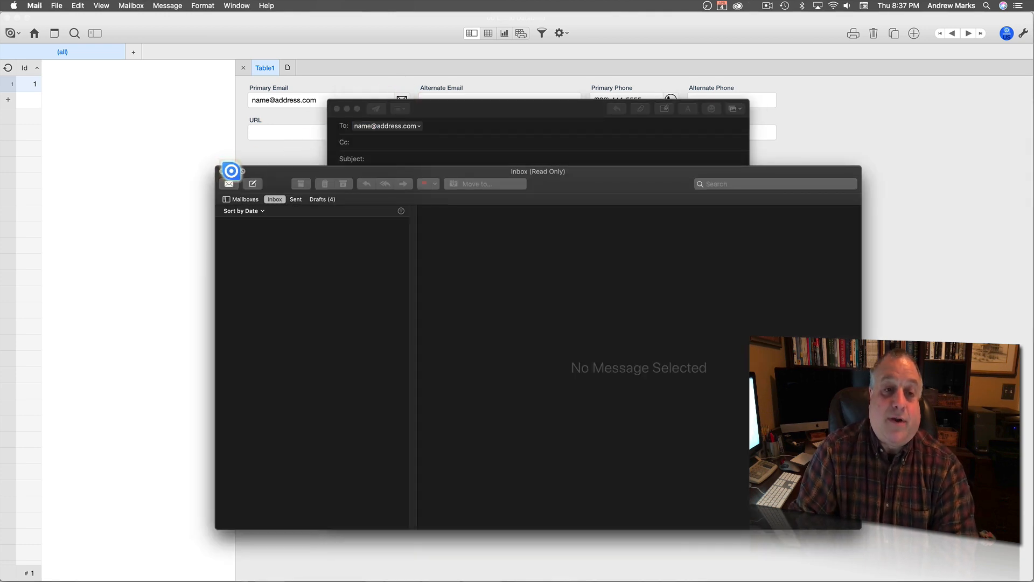
click(232, 171)
drag(434, 113, 450, 69)
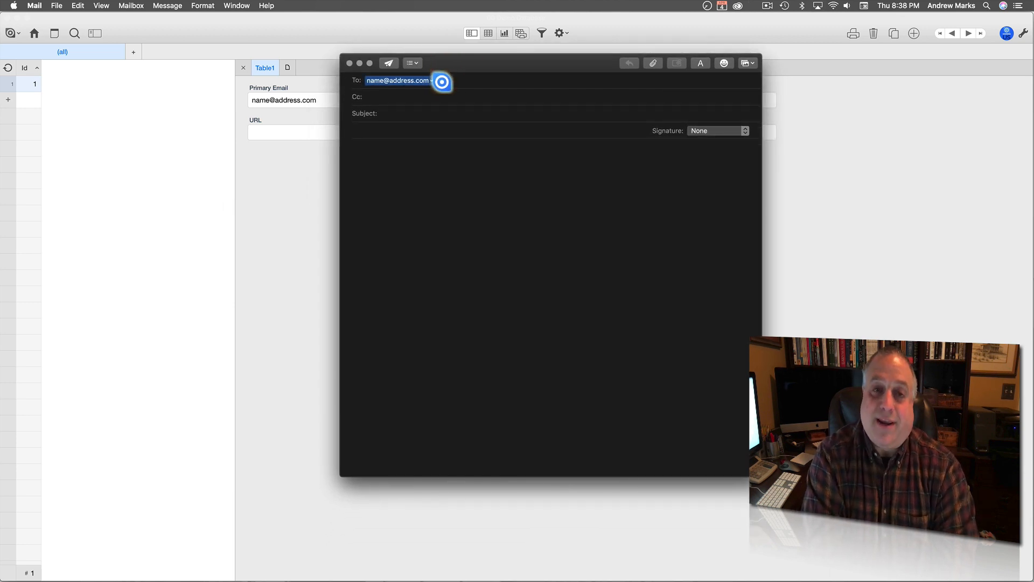
click(350, 62)
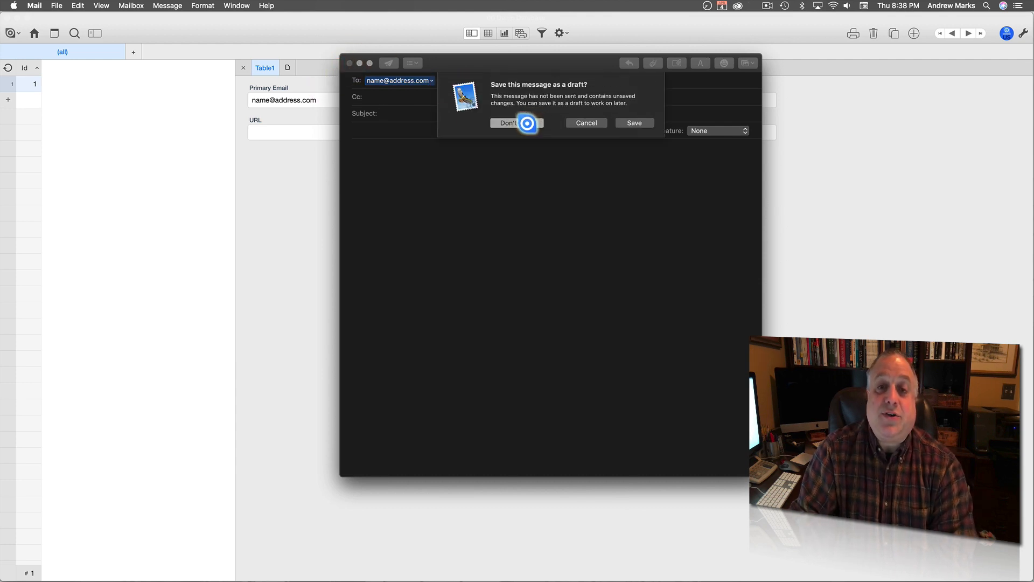
click(523, 116)
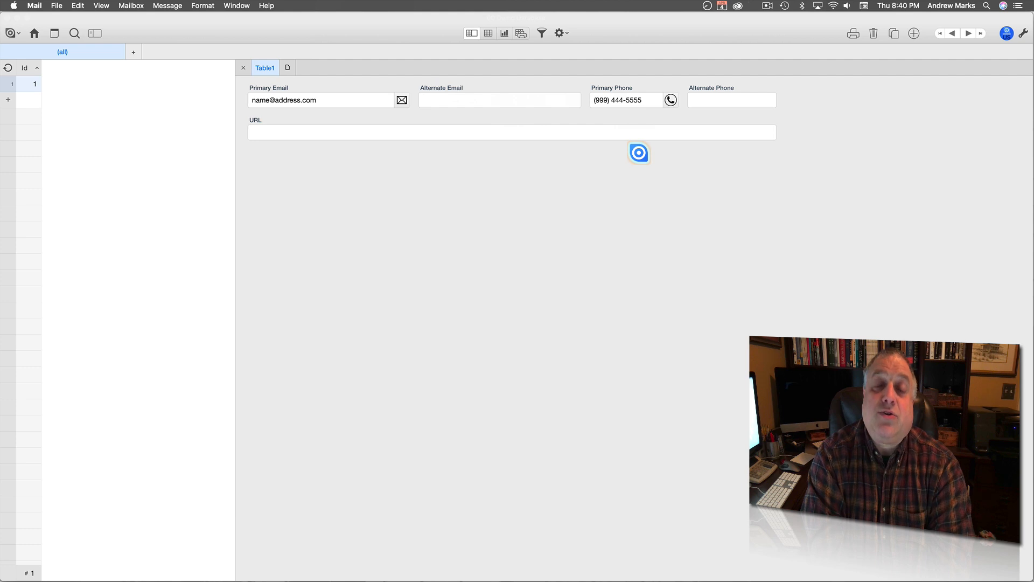
click(598, 134)
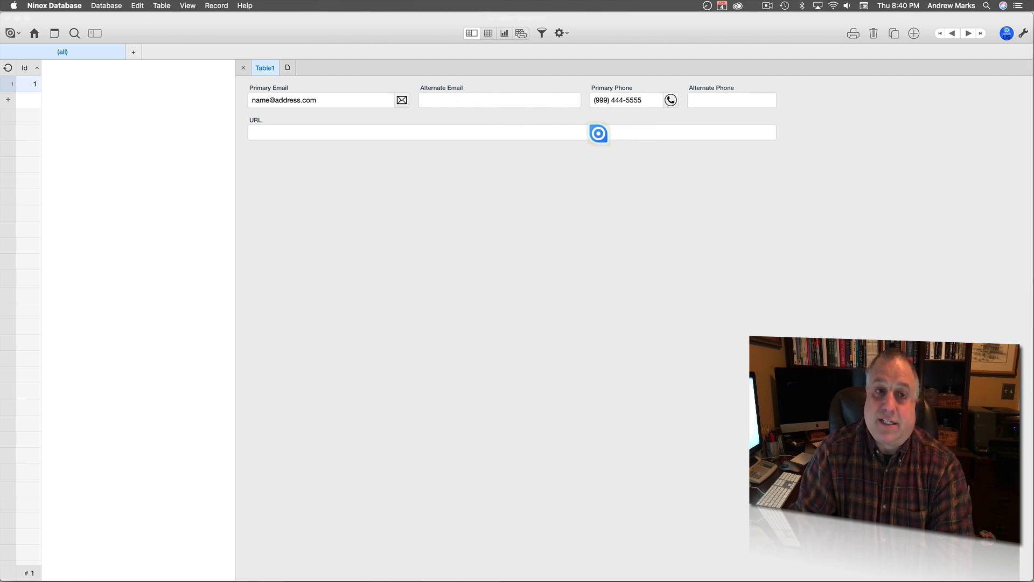
click(441, 132)
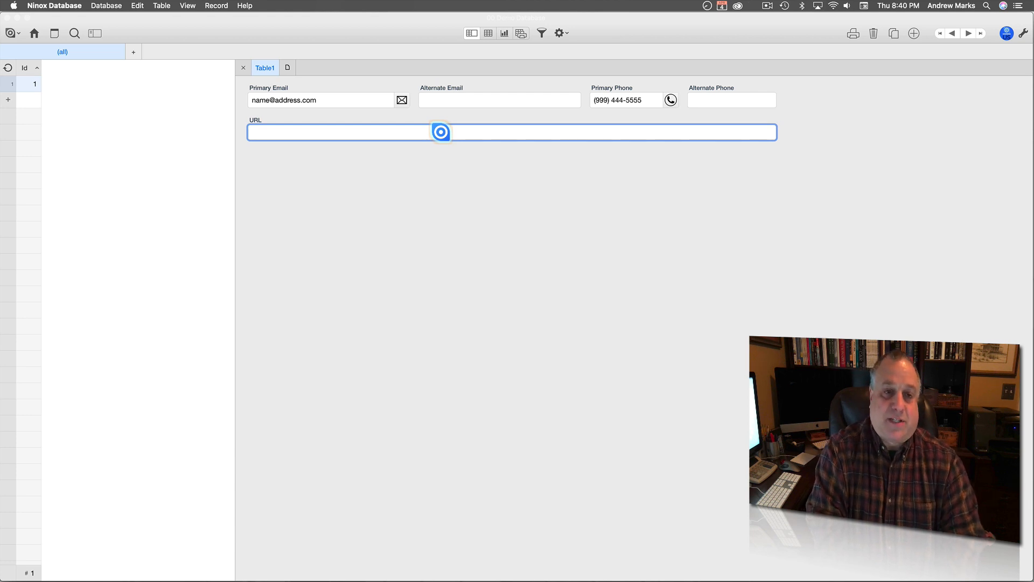
text(www.website.c)
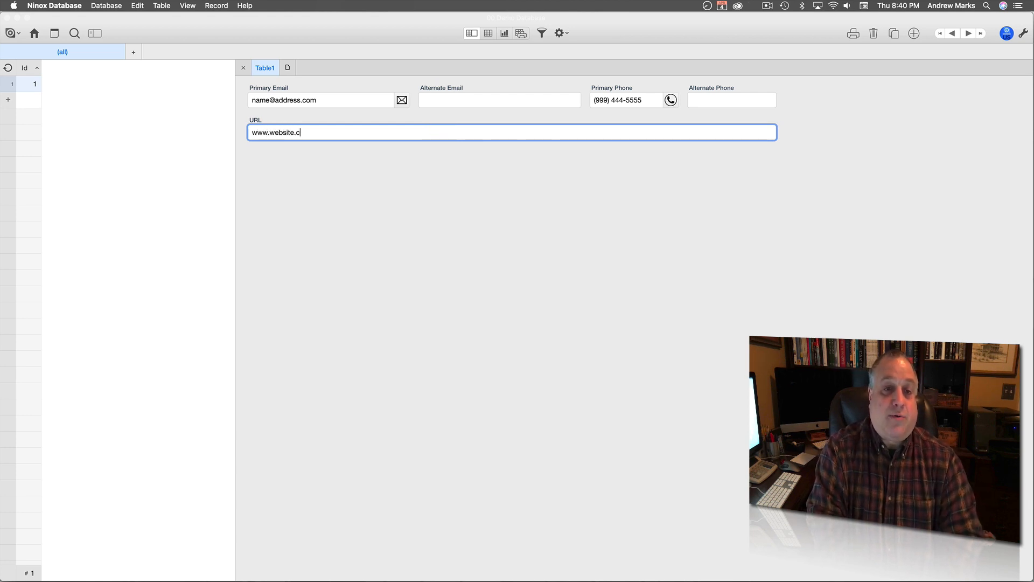
text(om)
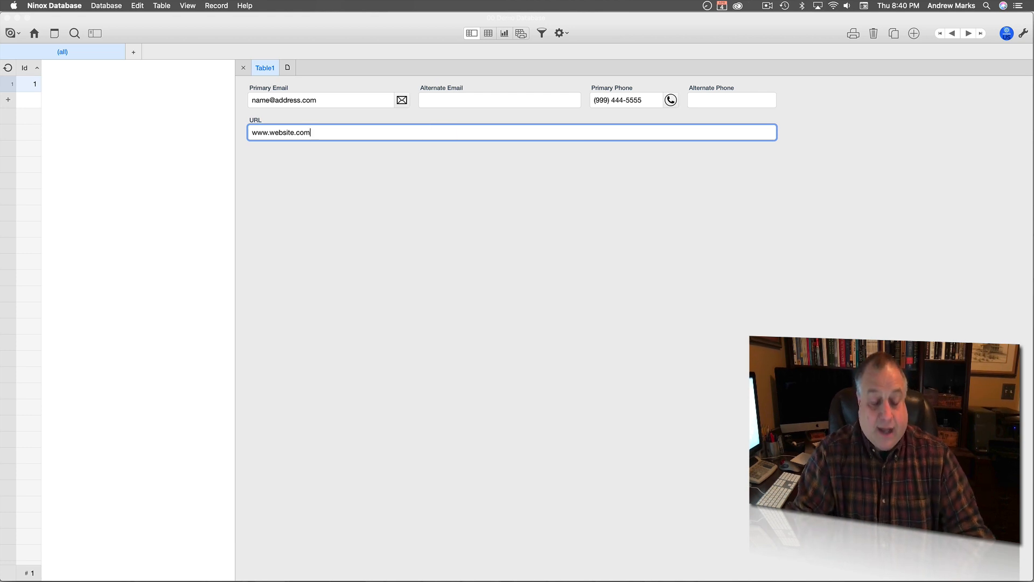
key(Tab)
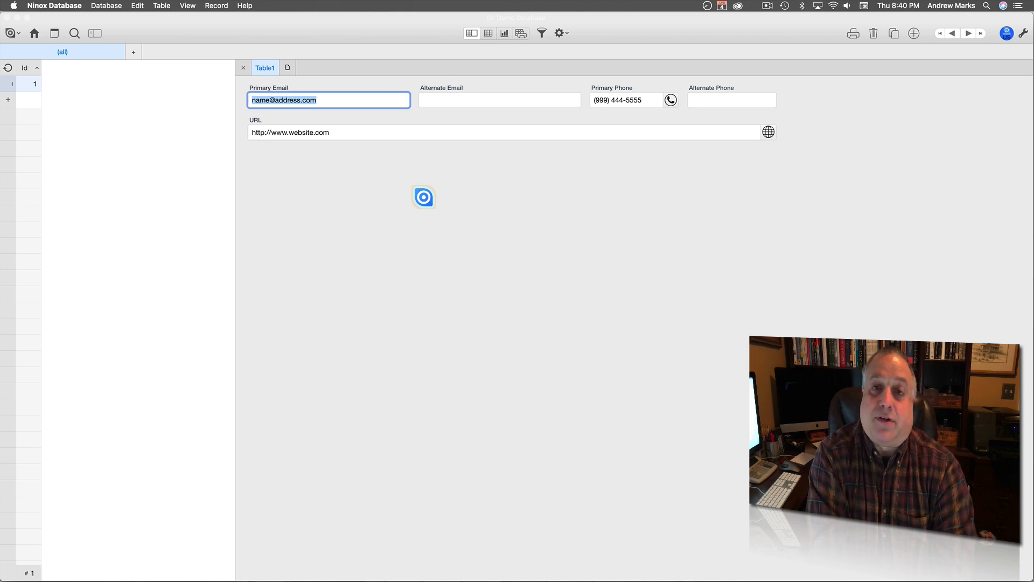
click(424, 197)
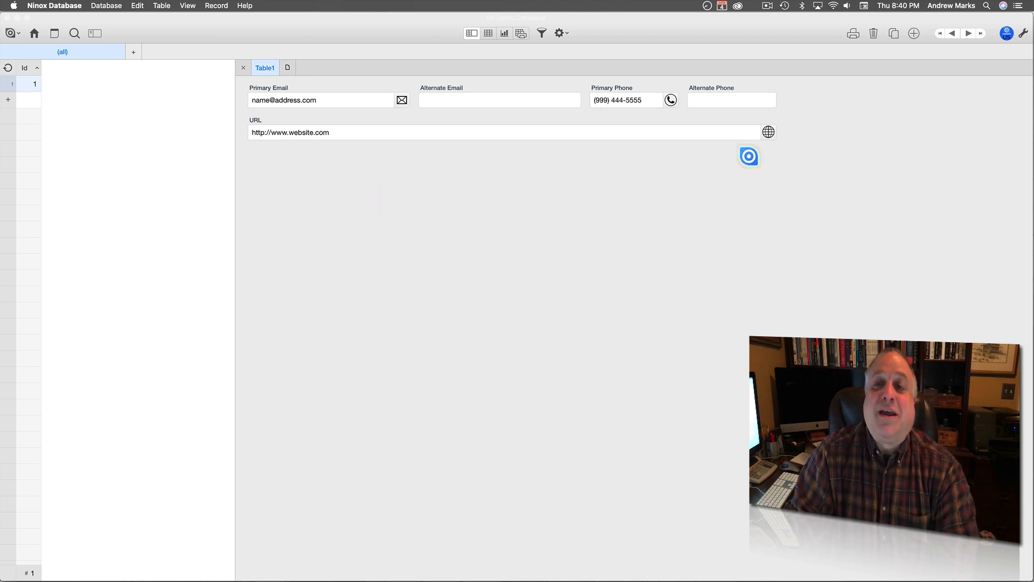
click(768, 135)
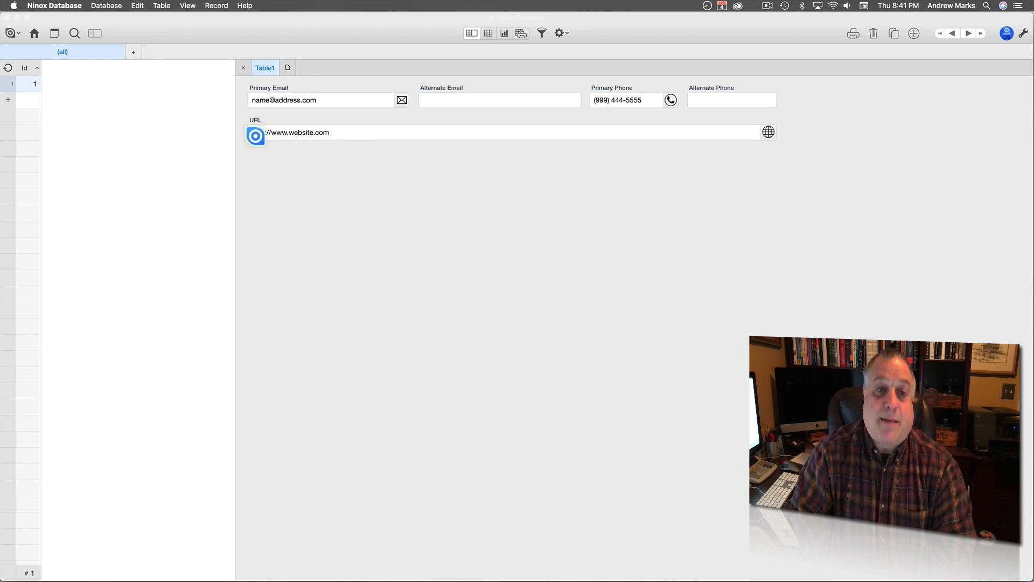
click(247, 135)
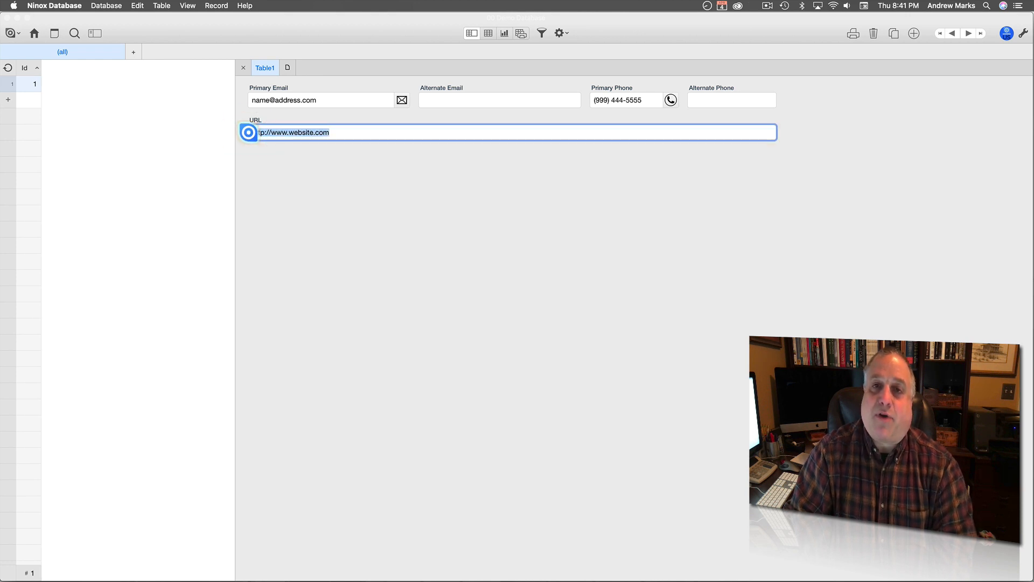
click(273, 174)
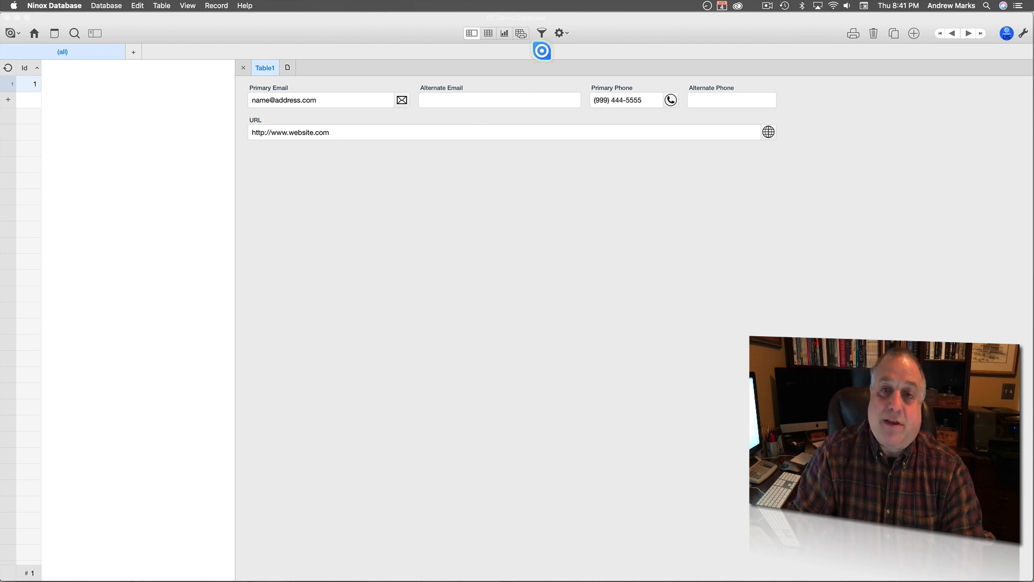
Add a Color field and an Icon field to Table1's fields and save.
click(558, 35)
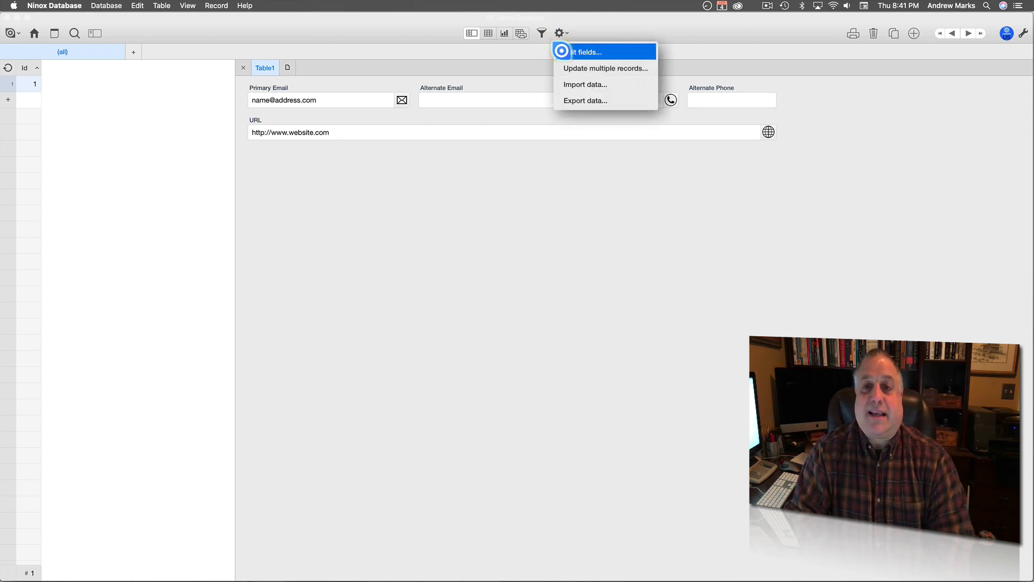
click(562, 50)
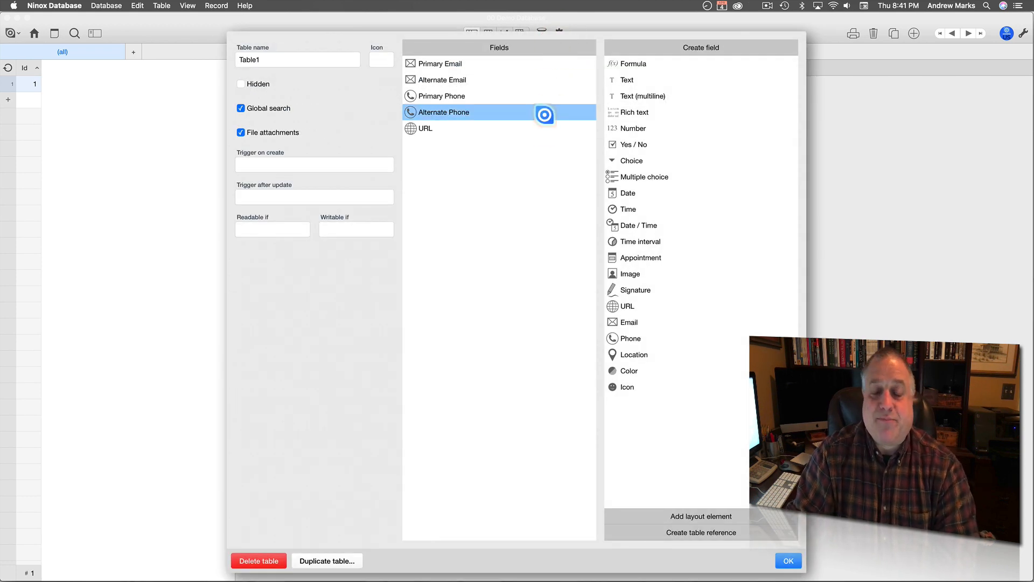
drag(611, 371, 492, 337)
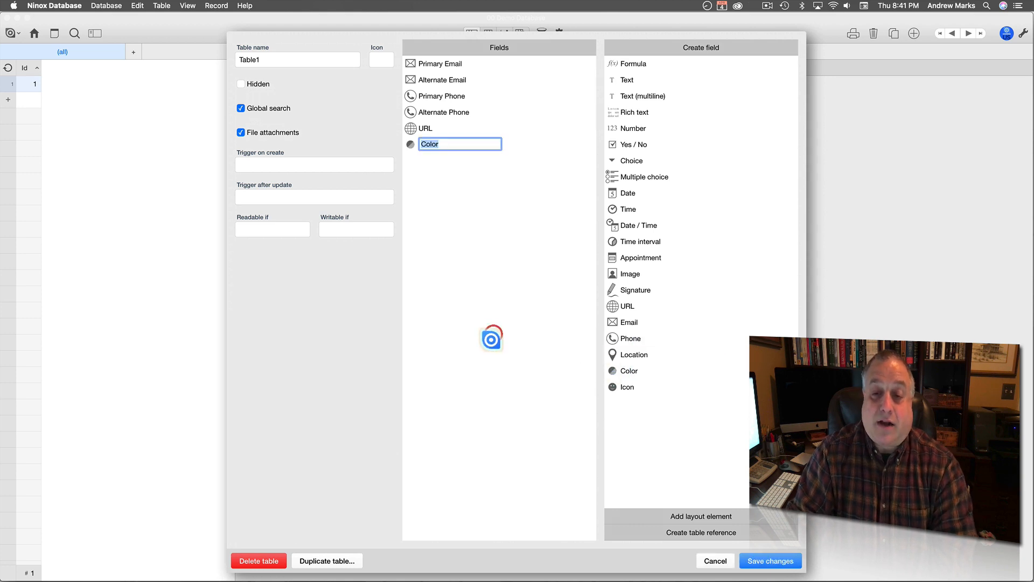
drag(609, 386, 469, 327)
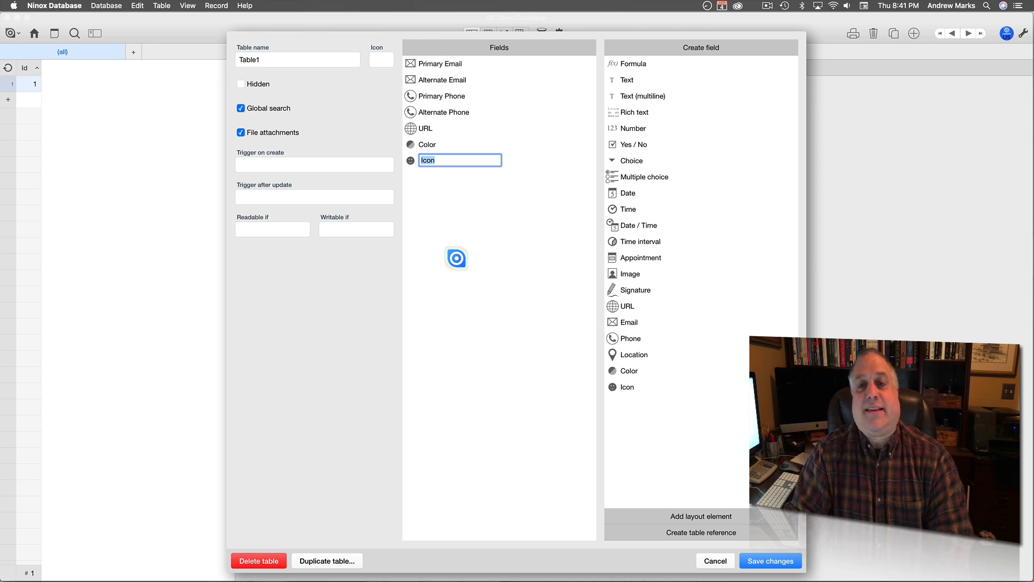
click(457, 258)
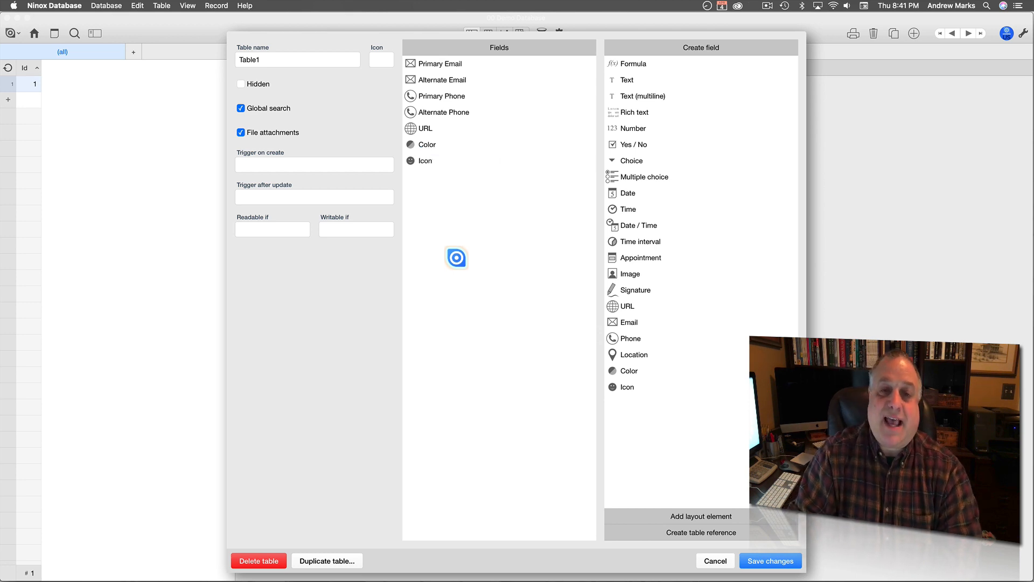
click(747, 562)
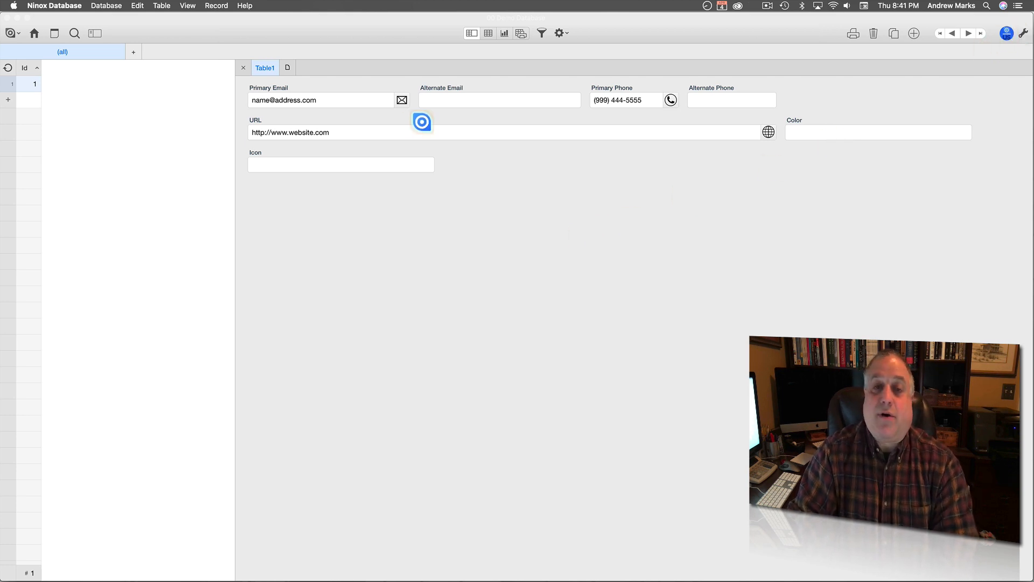
Add a narrow blank space element beside URL on the form and save.
click(1020, 33)
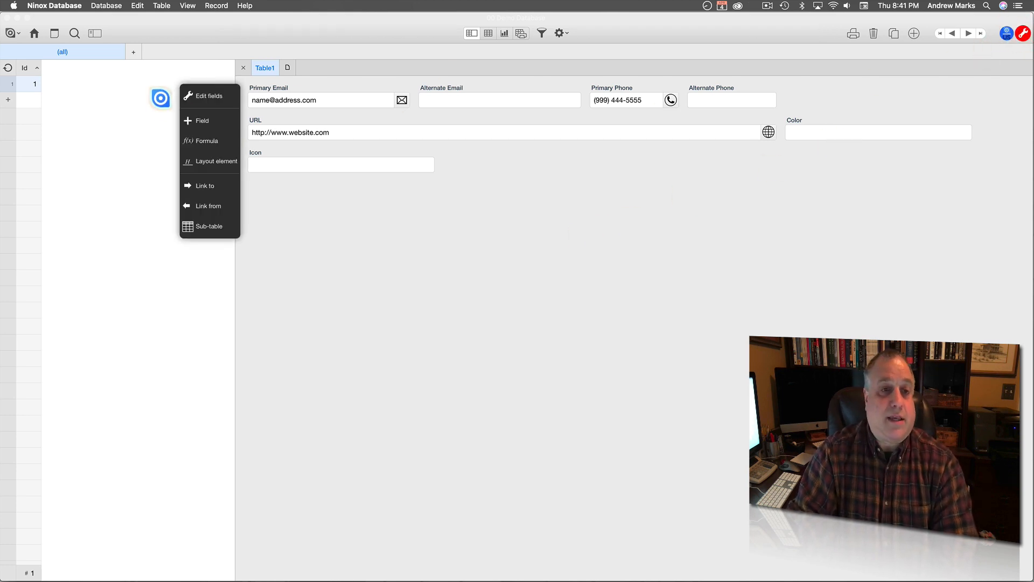
click(191, 161)
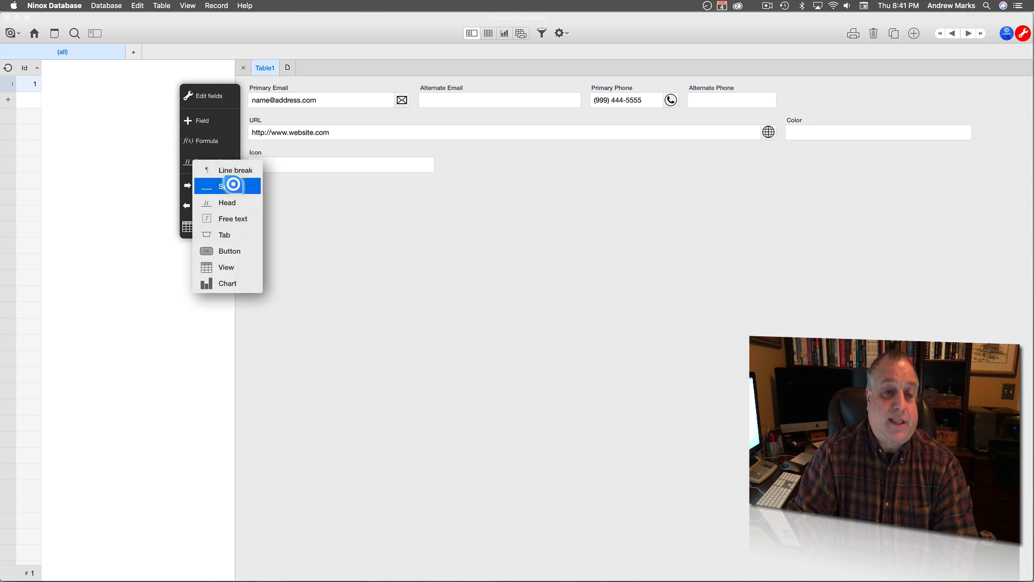
click(239, 184)
drag(630, 160, 812, 130)
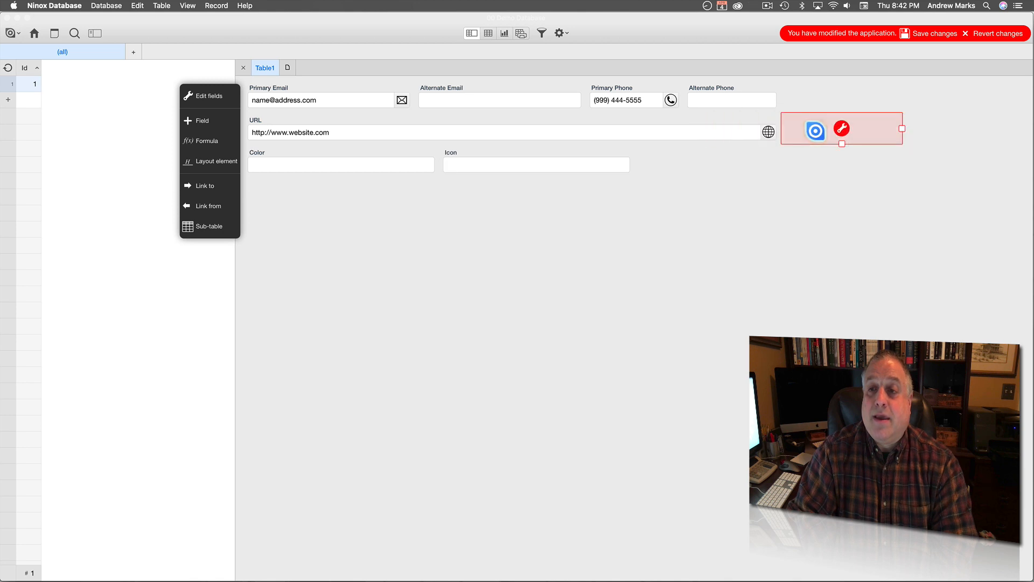
click(936, 34)
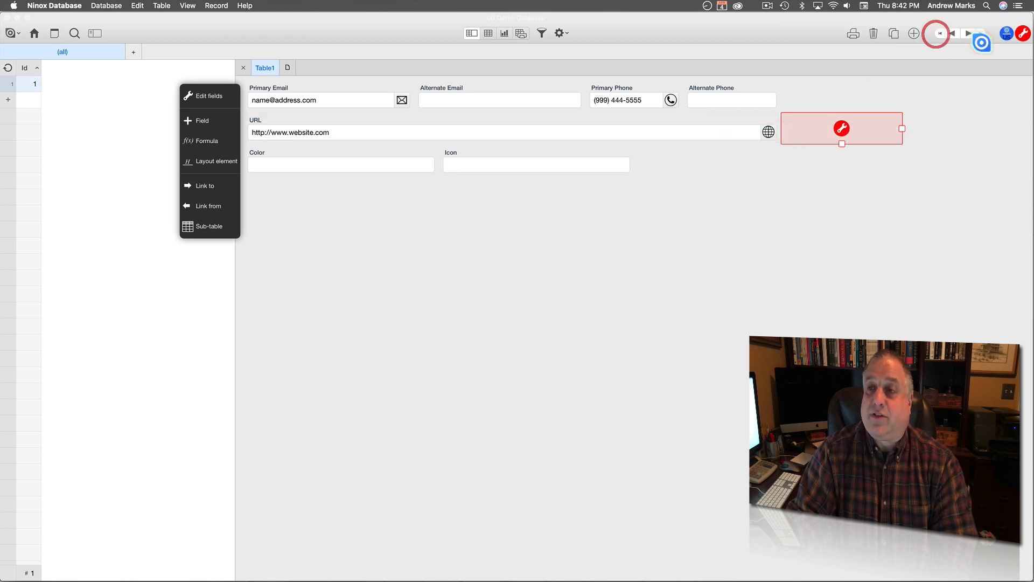
click(1023, 33)
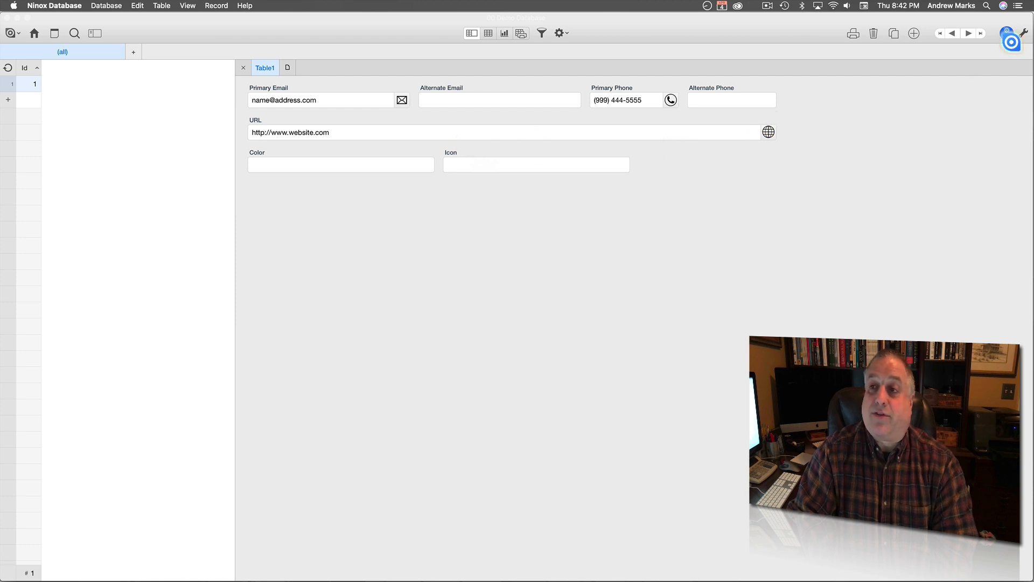
Shrink the Color and Icon fields, widen the blank block, and save the layout.
click(1023, 33)
click(393, 150)
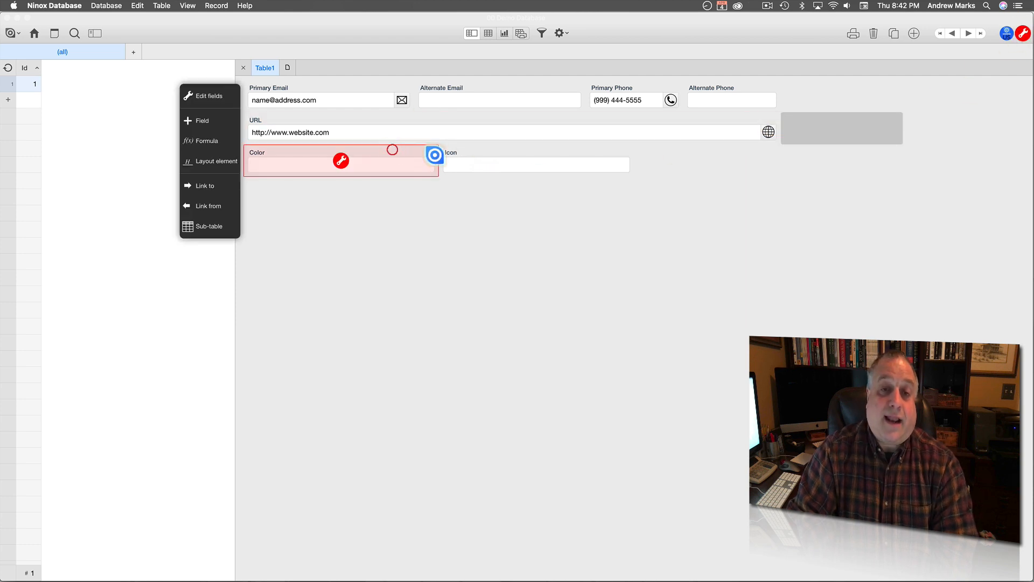
drag(438, 160, 263, 165)
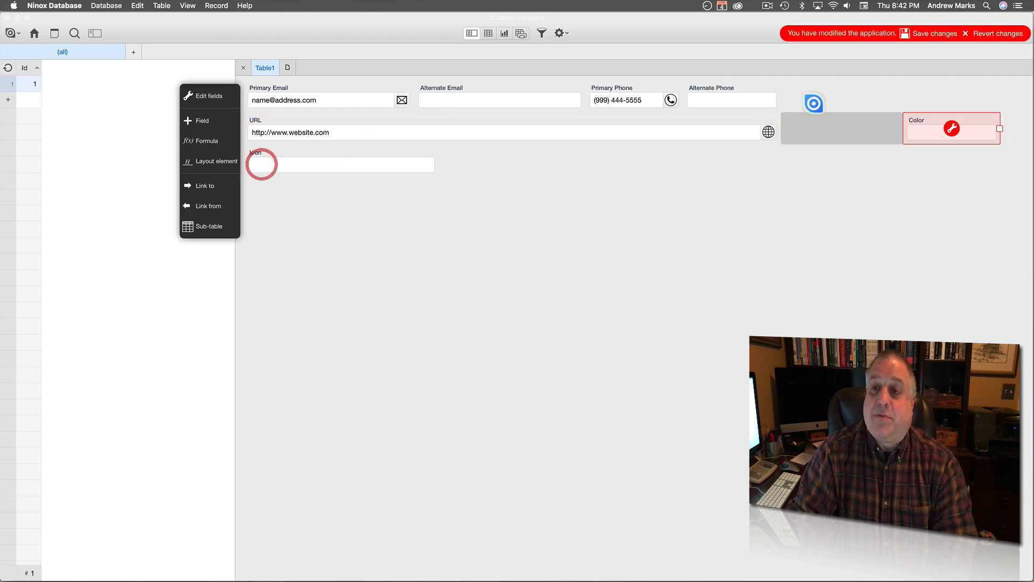
click(827, 120)
drag(903, 128, 959, 128)
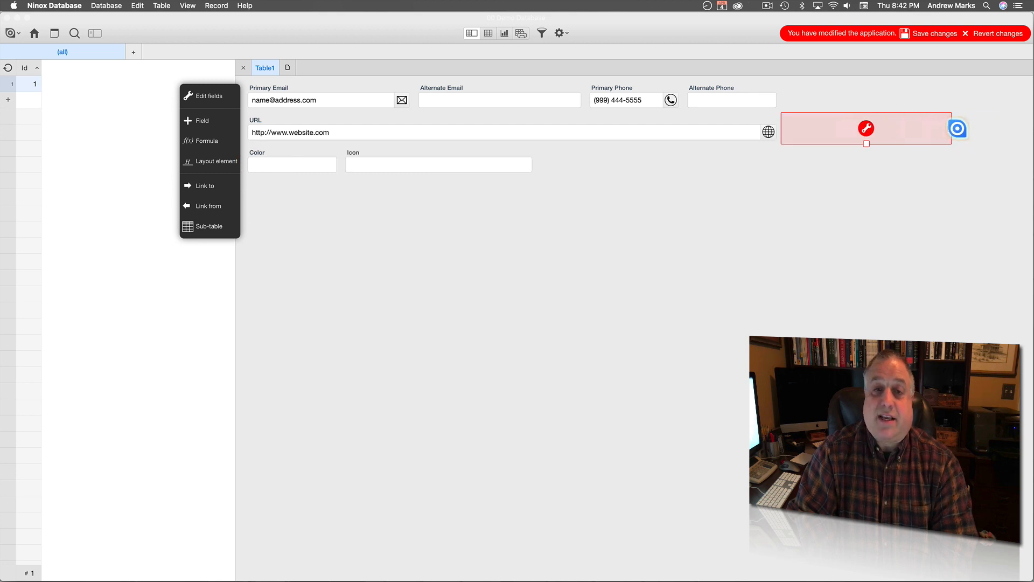
click(451, 148)
drag(538, 161, 383, 156)
click(938, 33)
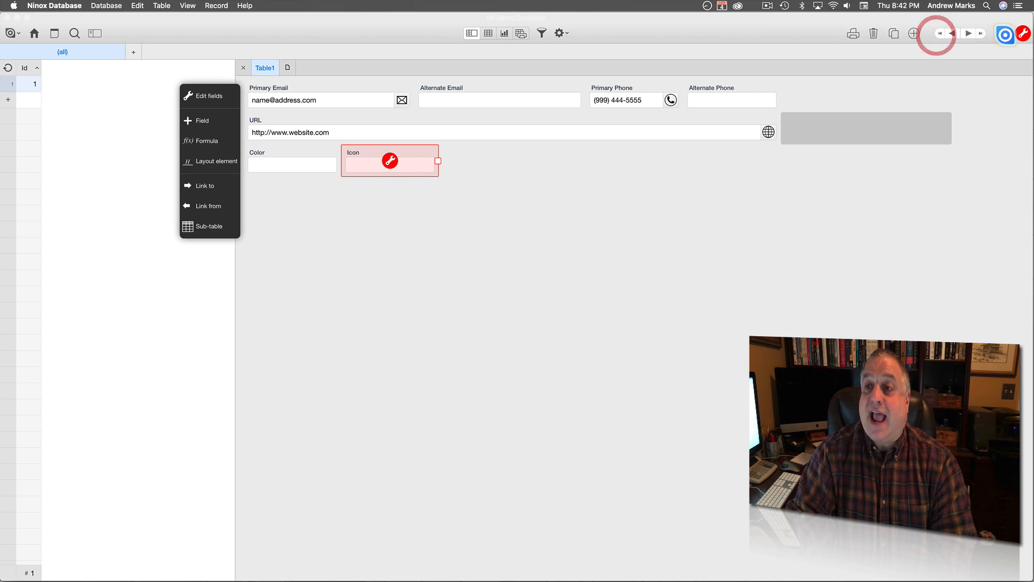
click(1023, 33)
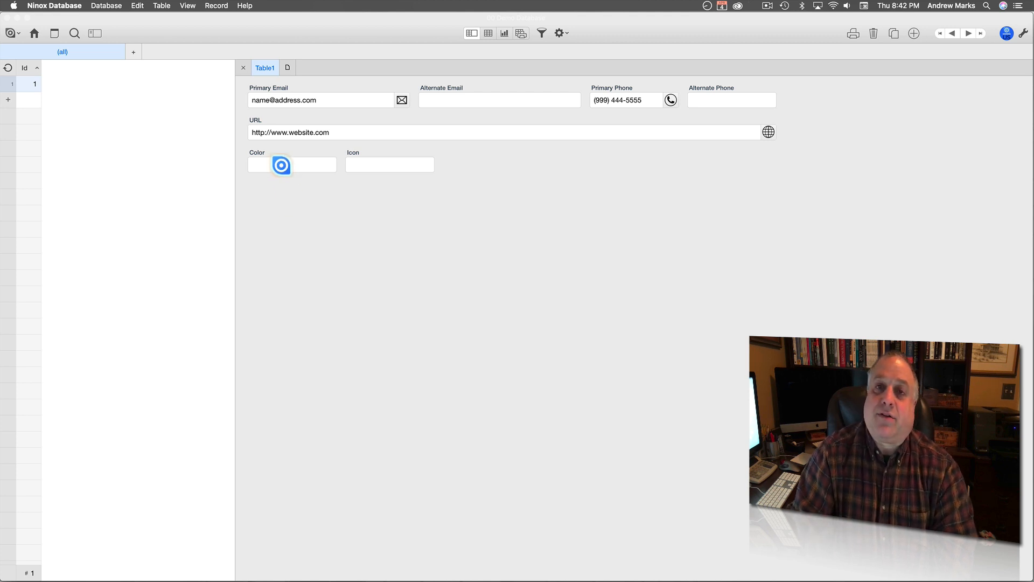
Mix an RGB green (R 81, G 206, B 101) in the Color field and apply it.
click(282, 166)
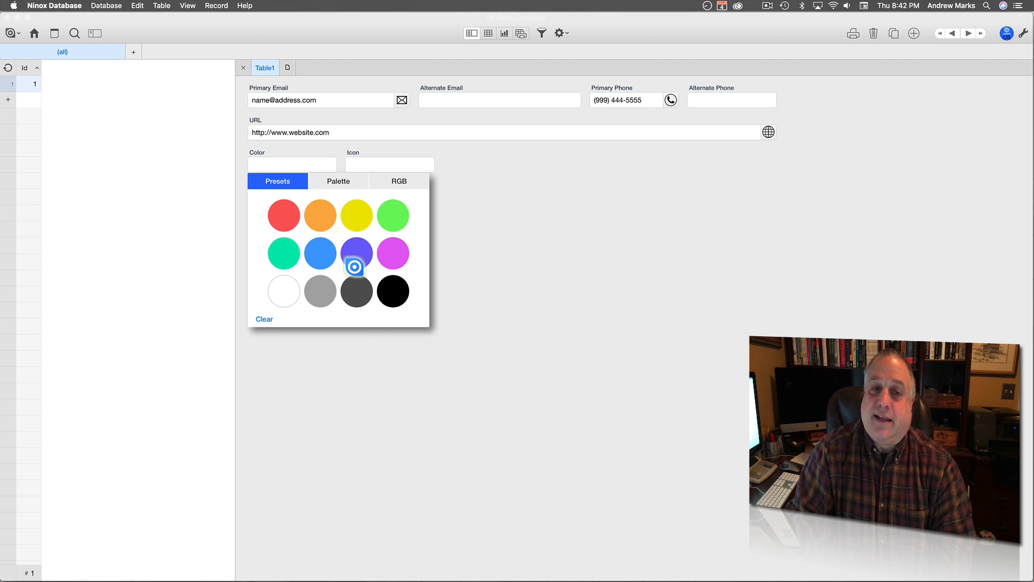
click(339, 181)
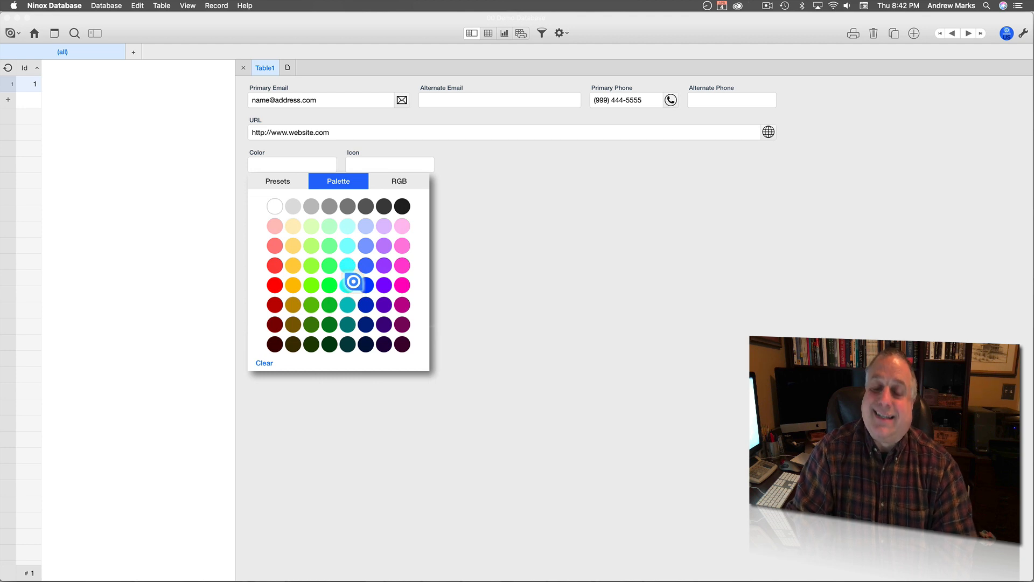
click(397, 181)
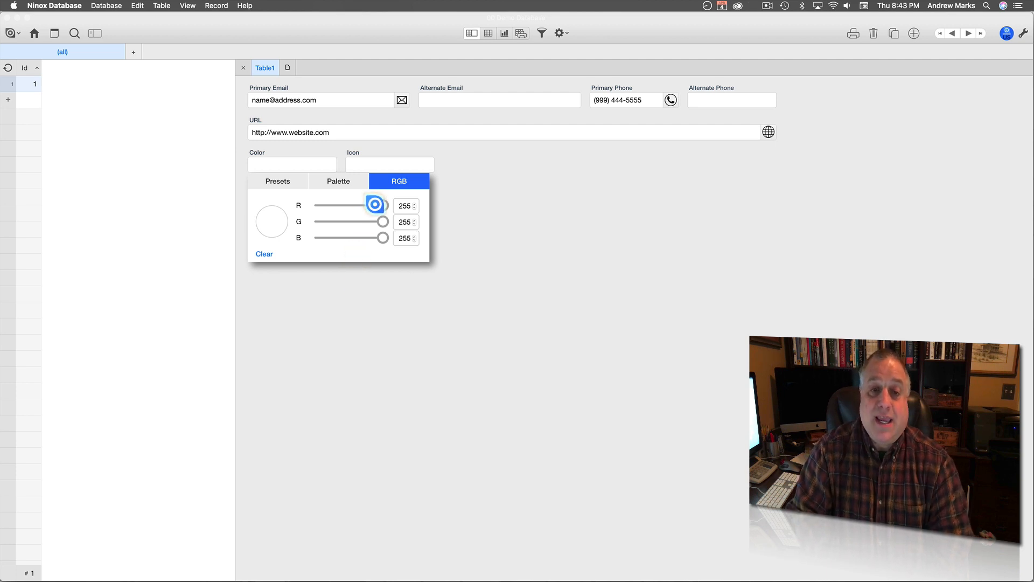
drag(381, 207, 351, 206)
drag(382, 222, 366, 238)
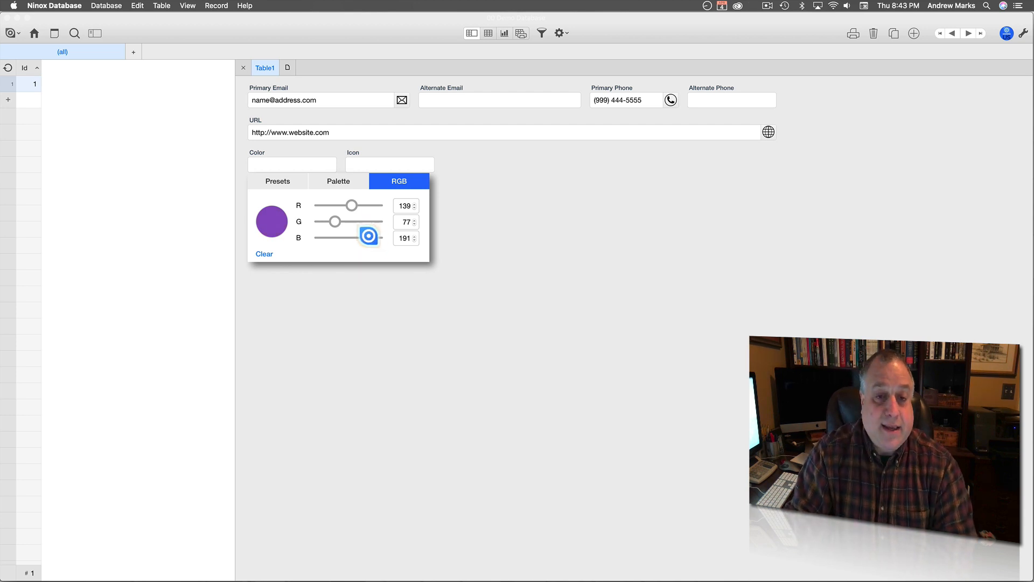
drag(367, 237, 342, 238)
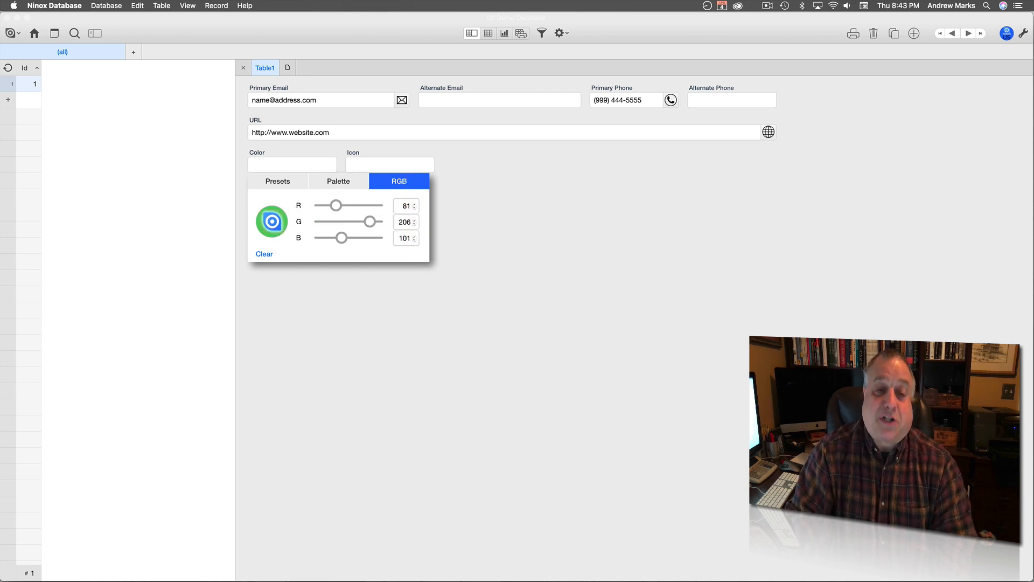
click(272, 222)
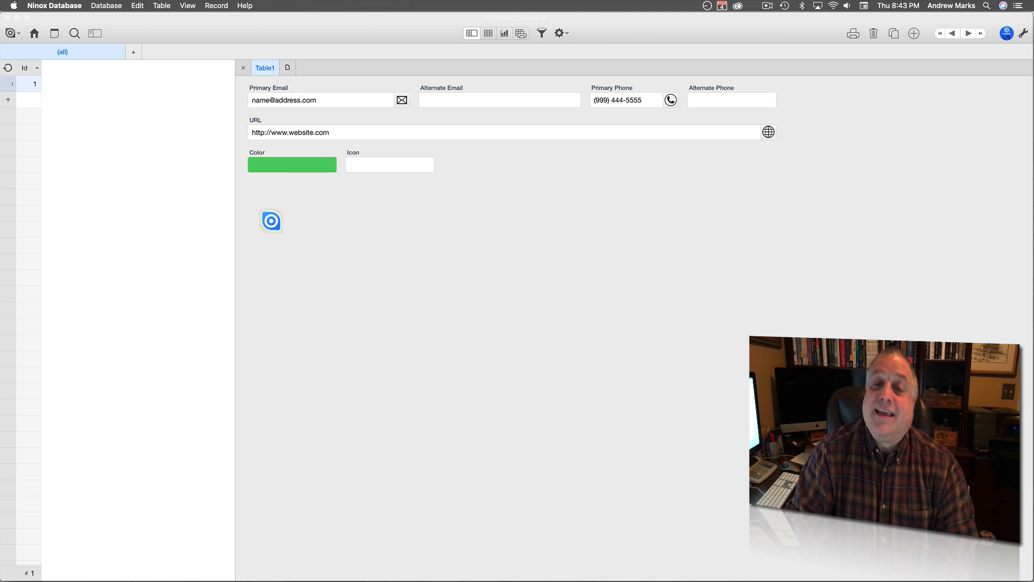
Change record 1's Color from green to the dark violet Palette swatch, leaving it unchanged afterwards.
click(276, 164)
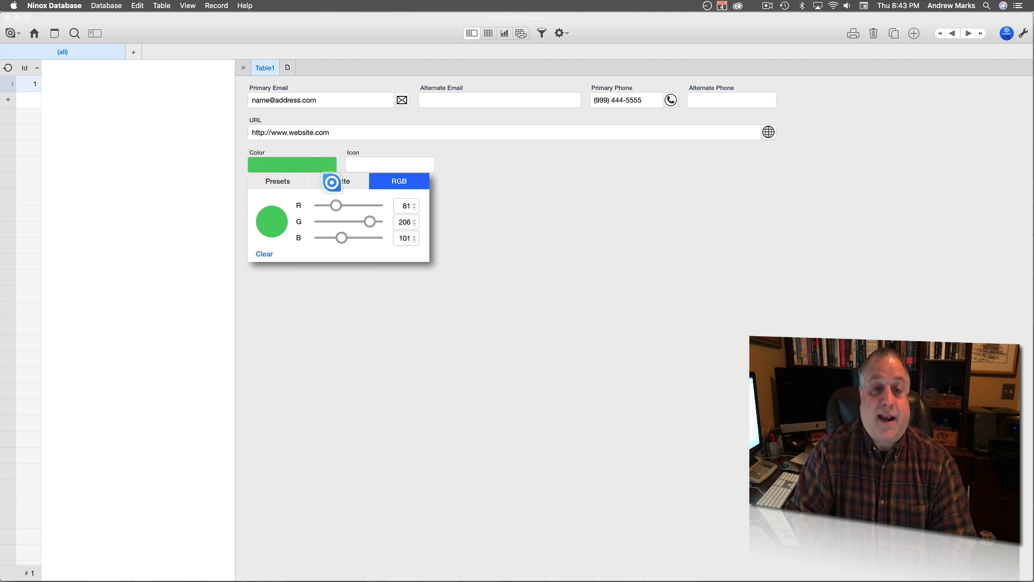
click(332, 182)
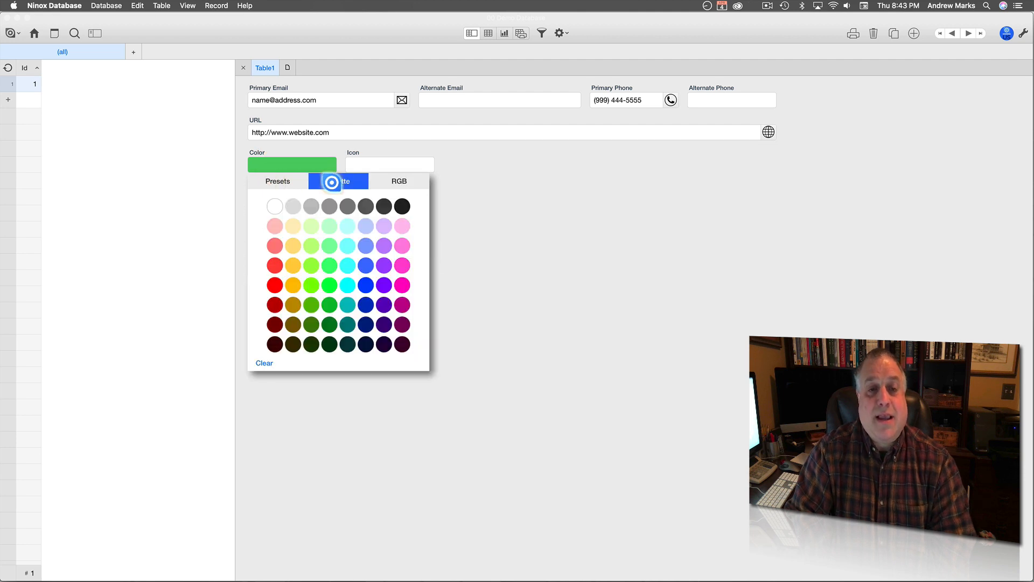
click(382, 303)
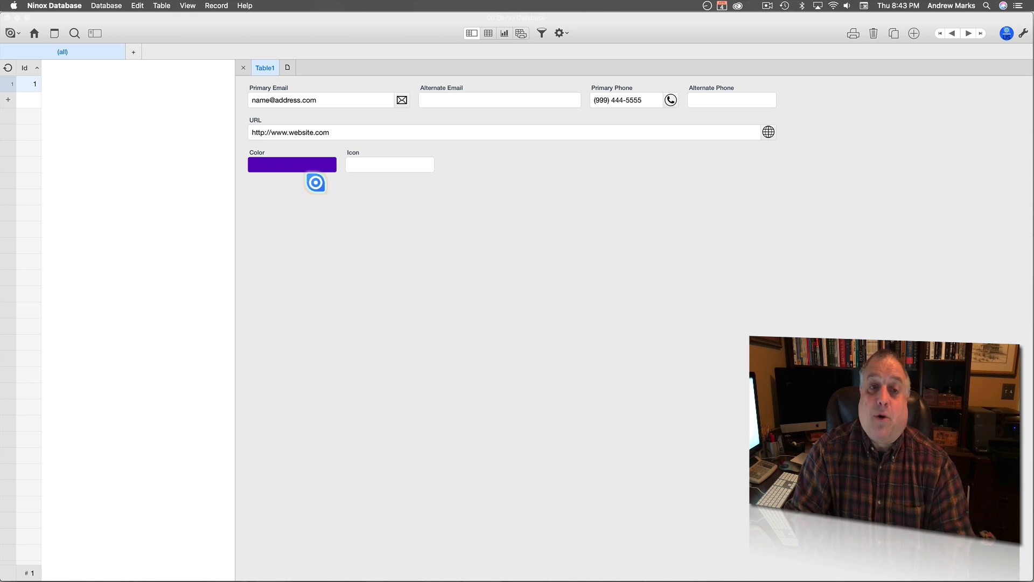
click(308, 164)
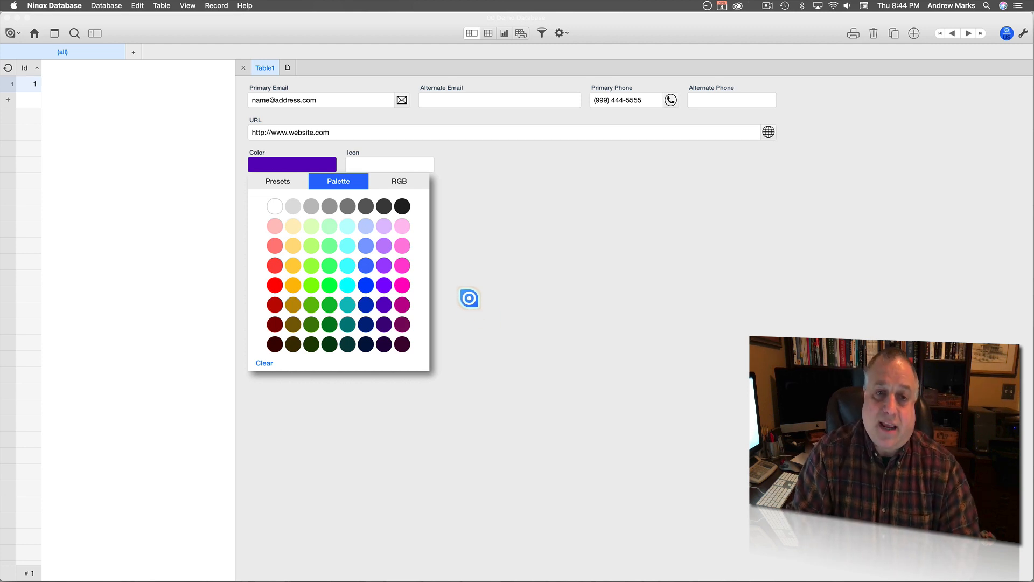
click(468, 298)
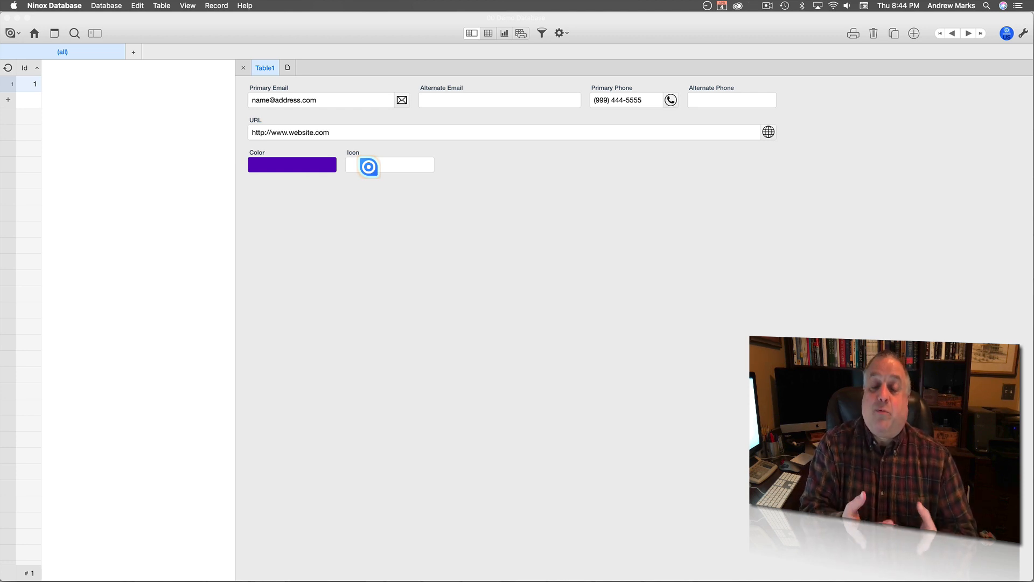
Try the shopping cart, red factory and film reel icons, then settle on the money bag.
click(369, 167)
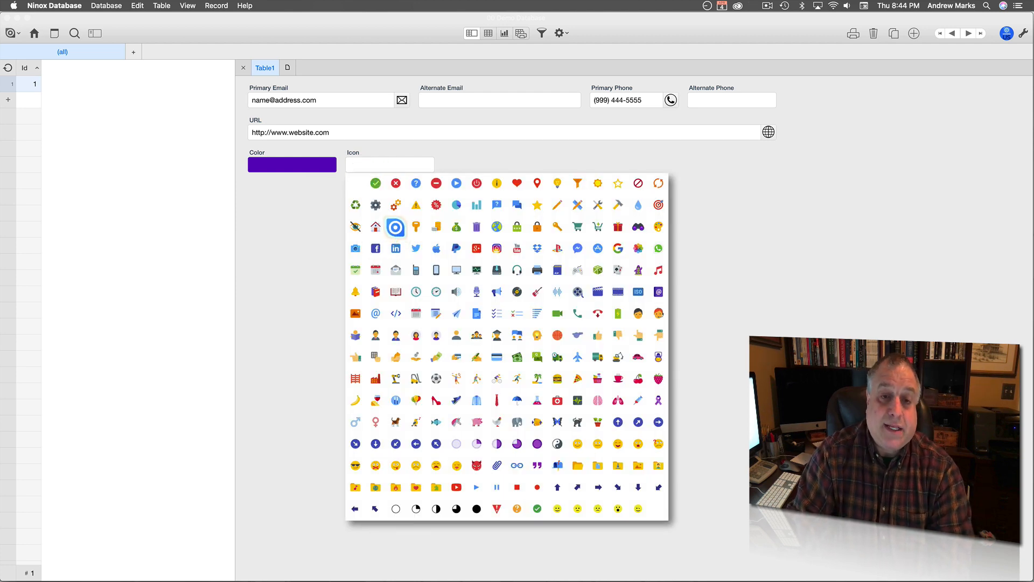
click(396, 226)
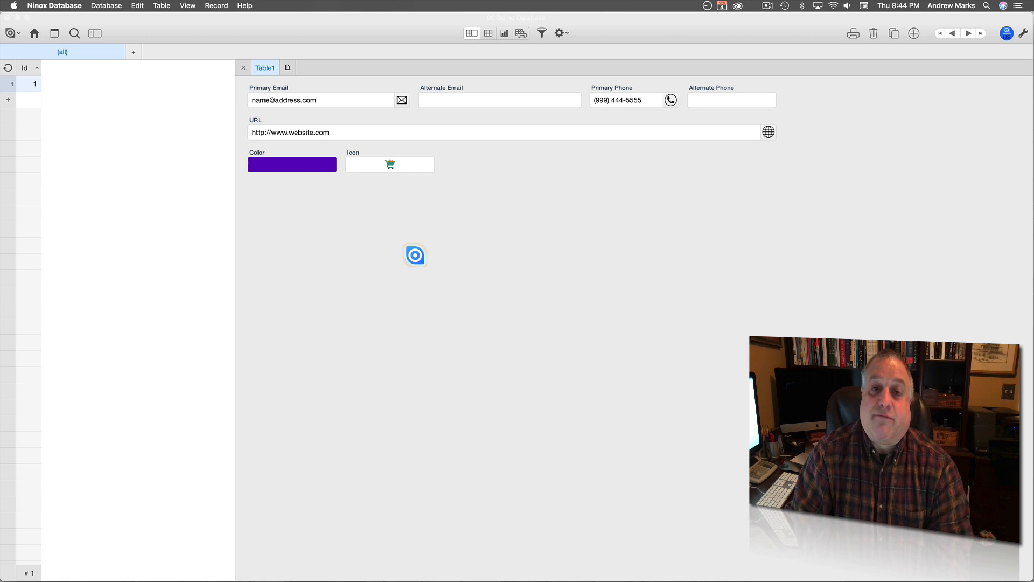
click(390, 164)
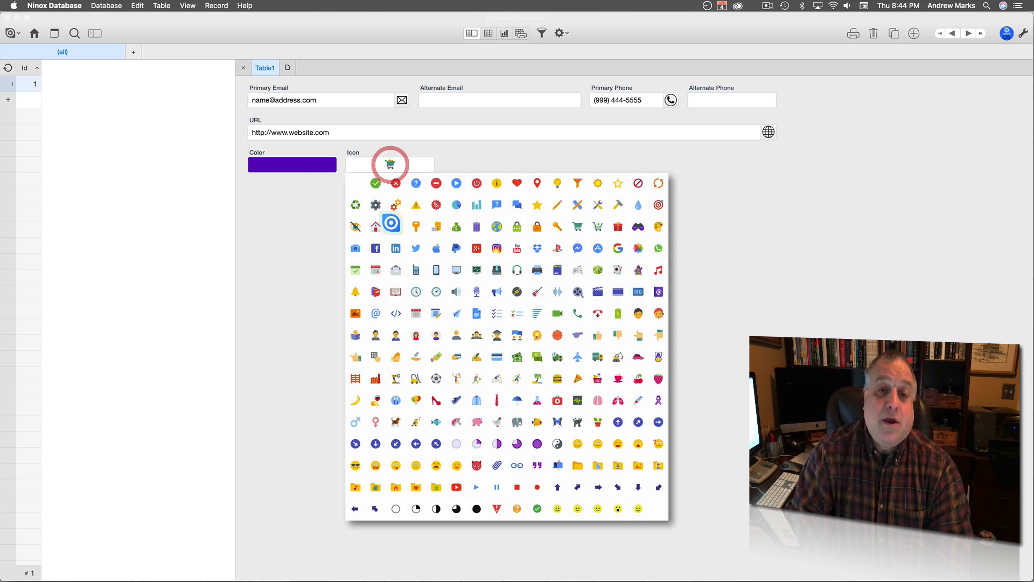
click(375, 379)
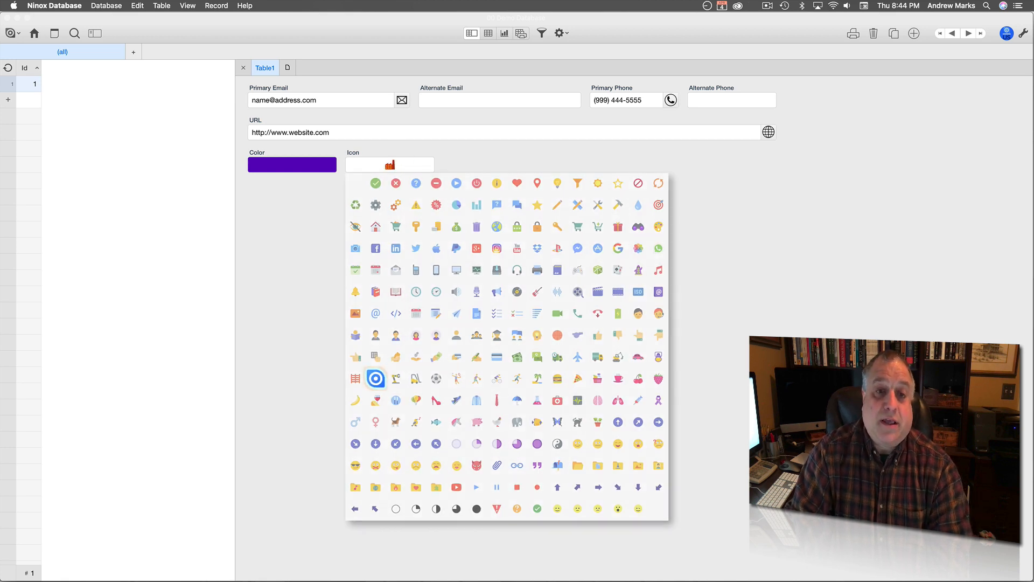
click(396, 164)
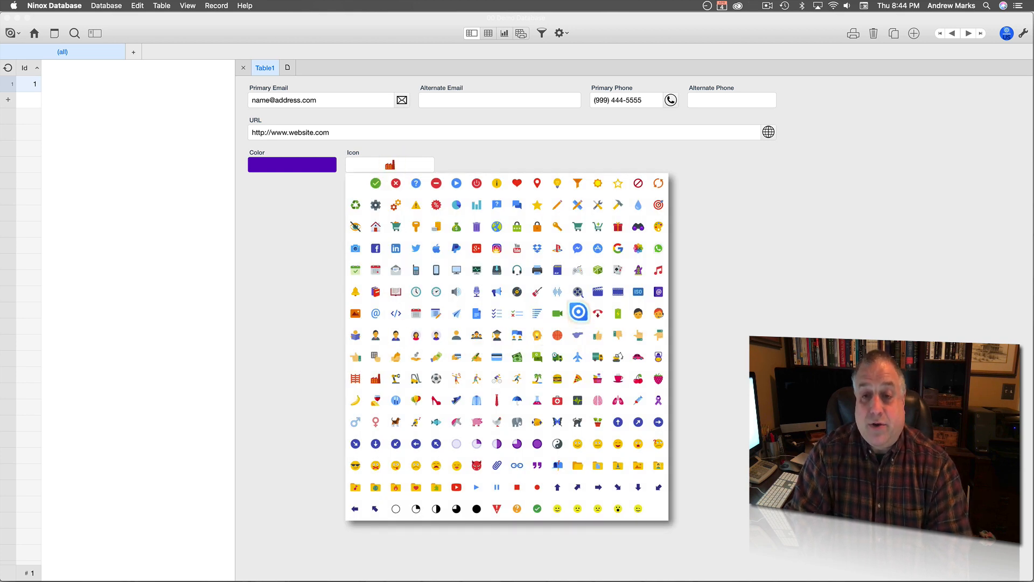
click(578, 293)
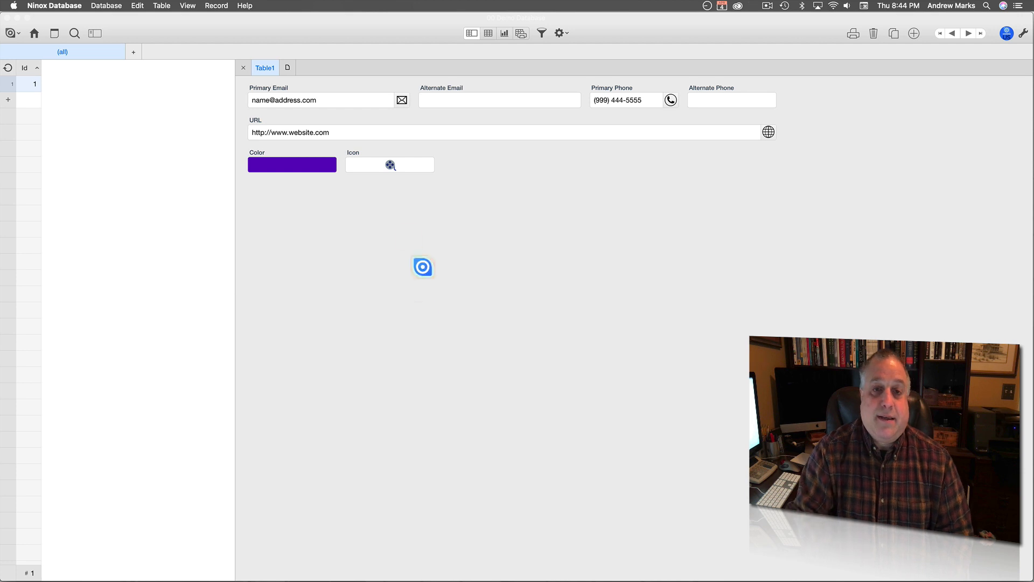
click(377, 167)
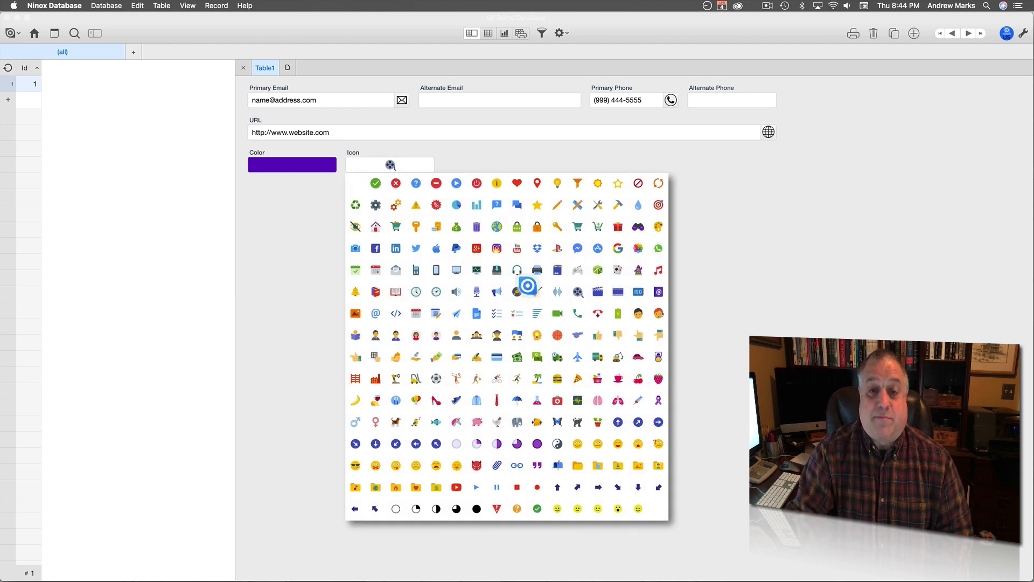
click(457, 227)
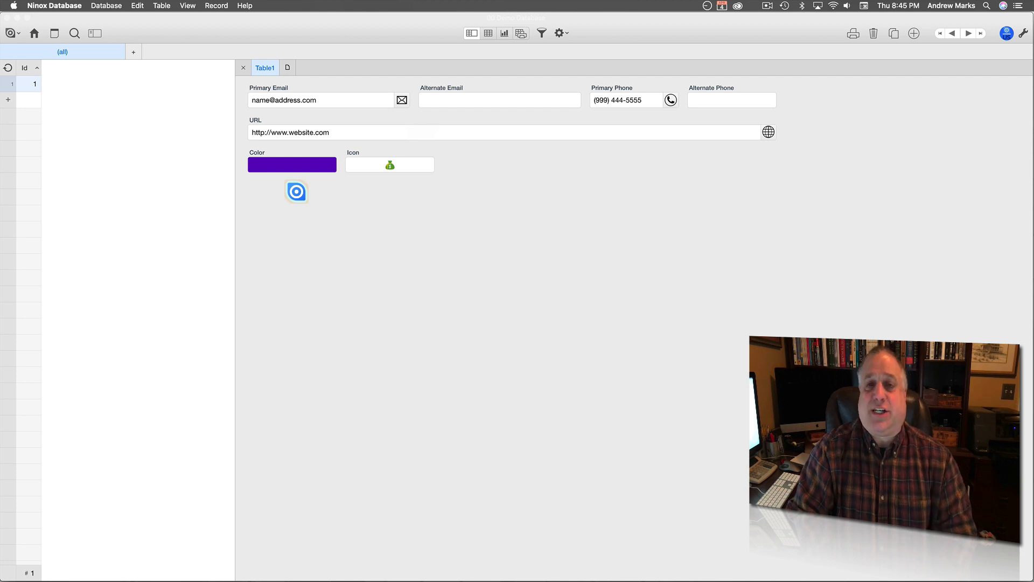
click(284, 165)
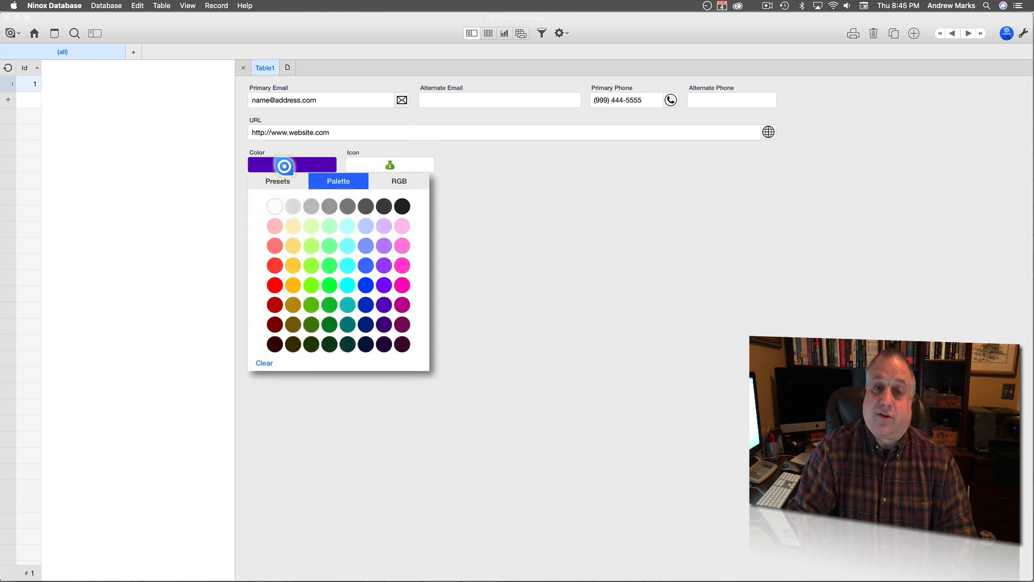
click(274, 180)
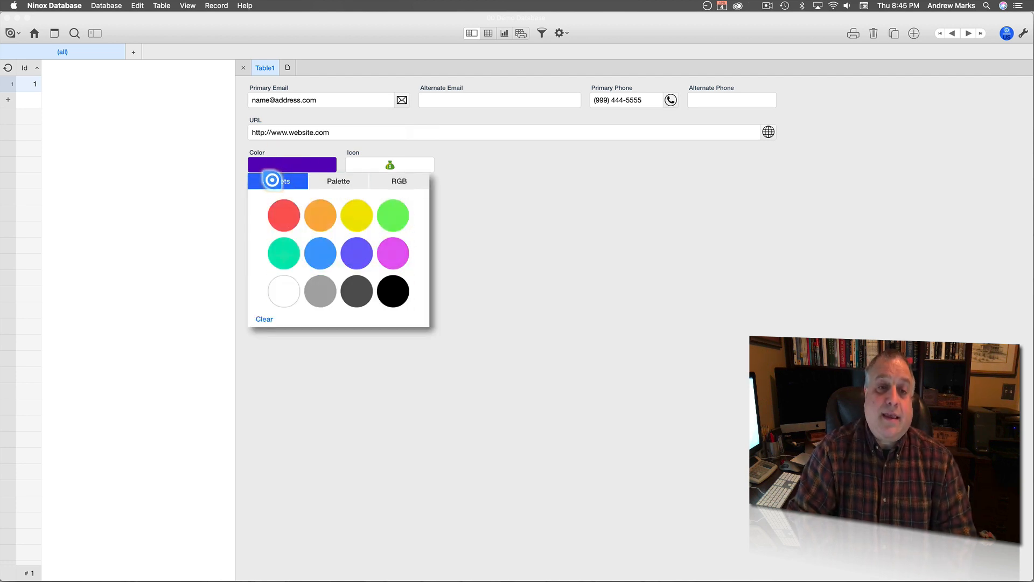
click(334, 183)
click(404, 182)
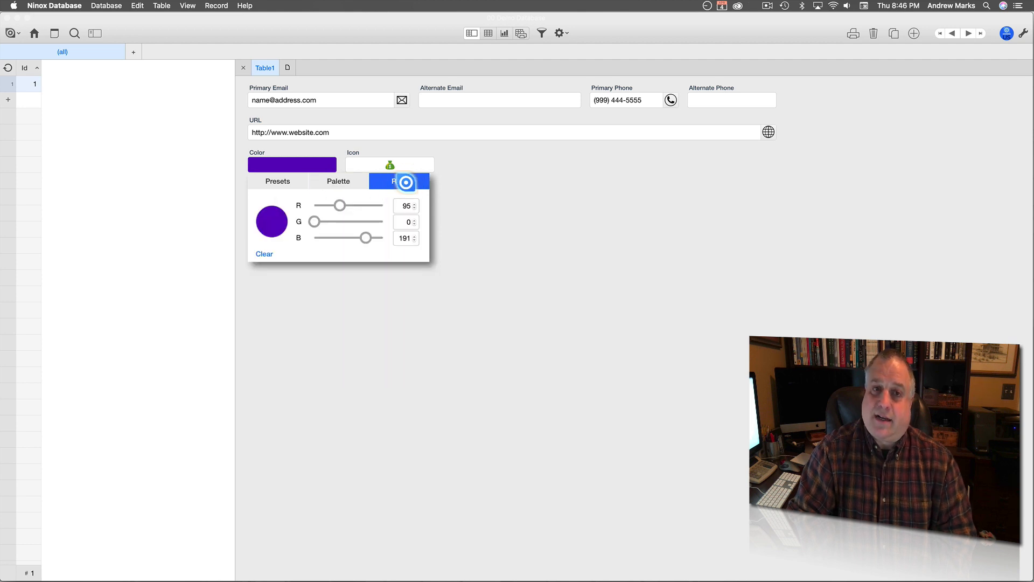
click(458, 166)
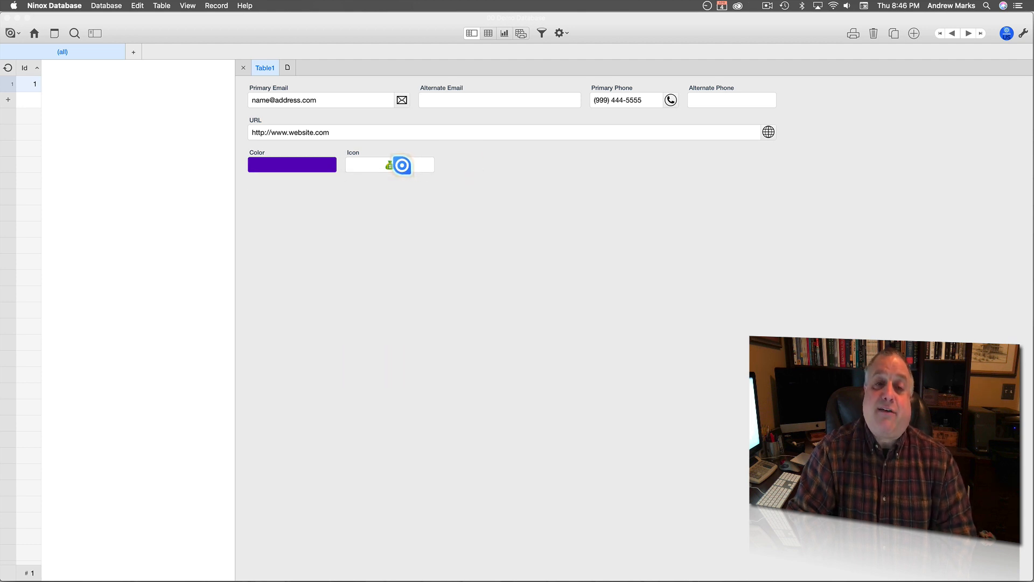
click(402, 165)
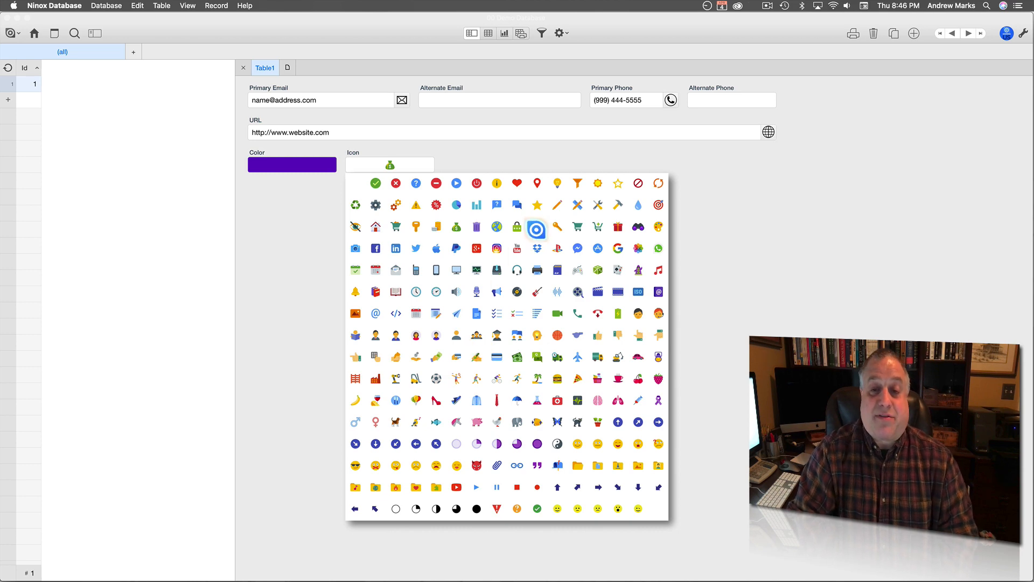
click(537, 228)
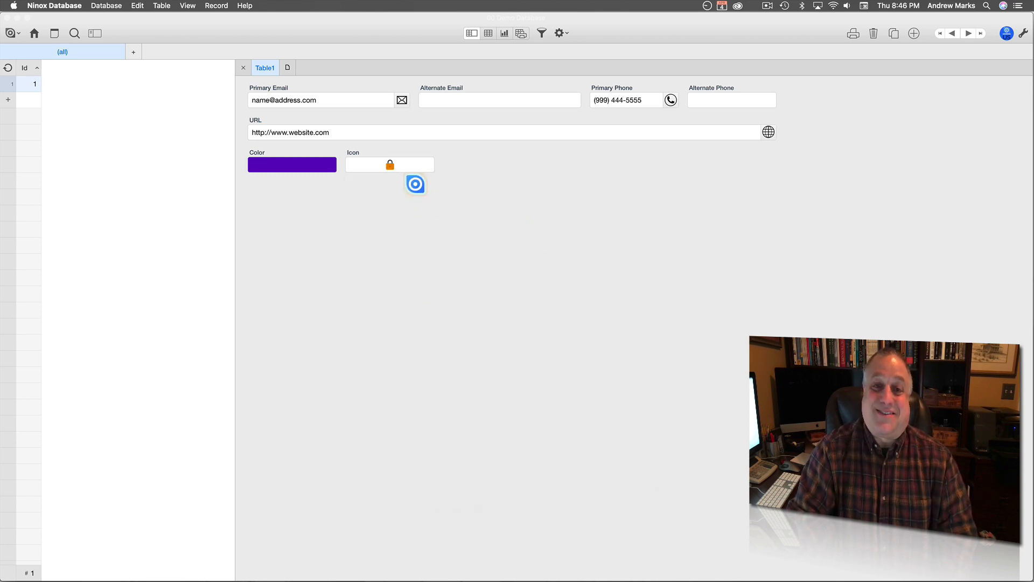
click(408, 165)
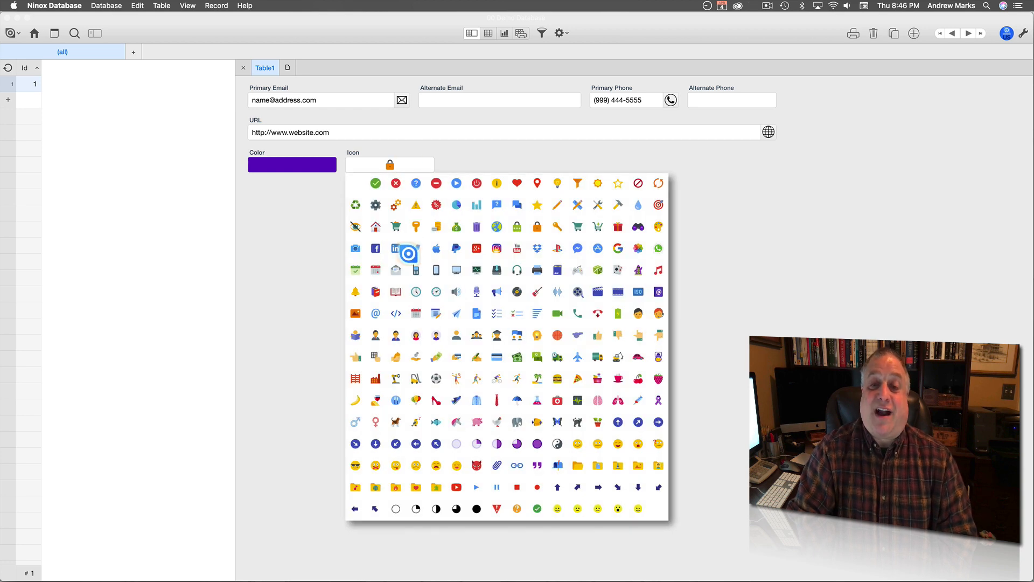
click(559, 183)
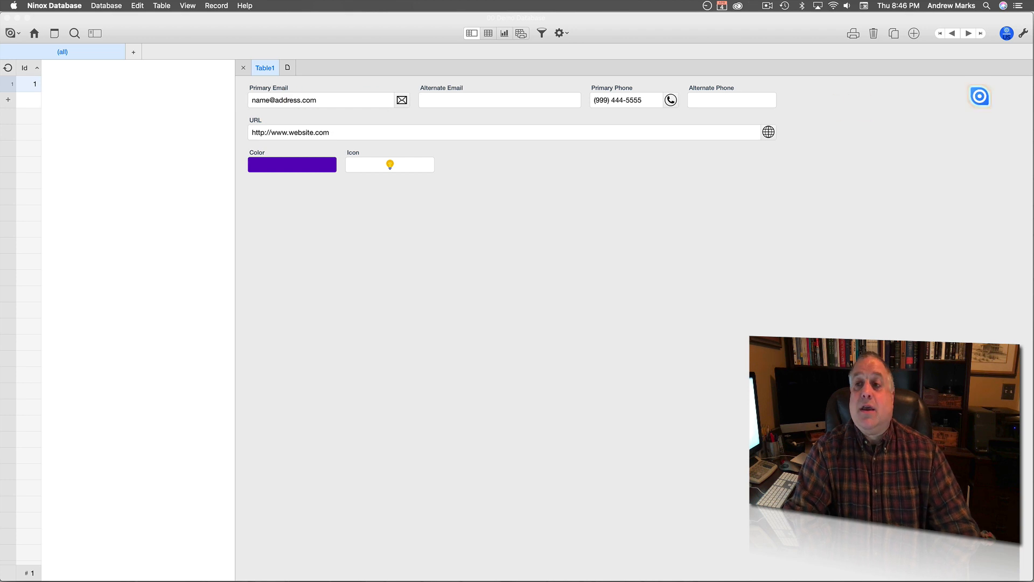
In form editing, open Primary Email's field settings with More options expanded and Subject active.
click(1022, 34)
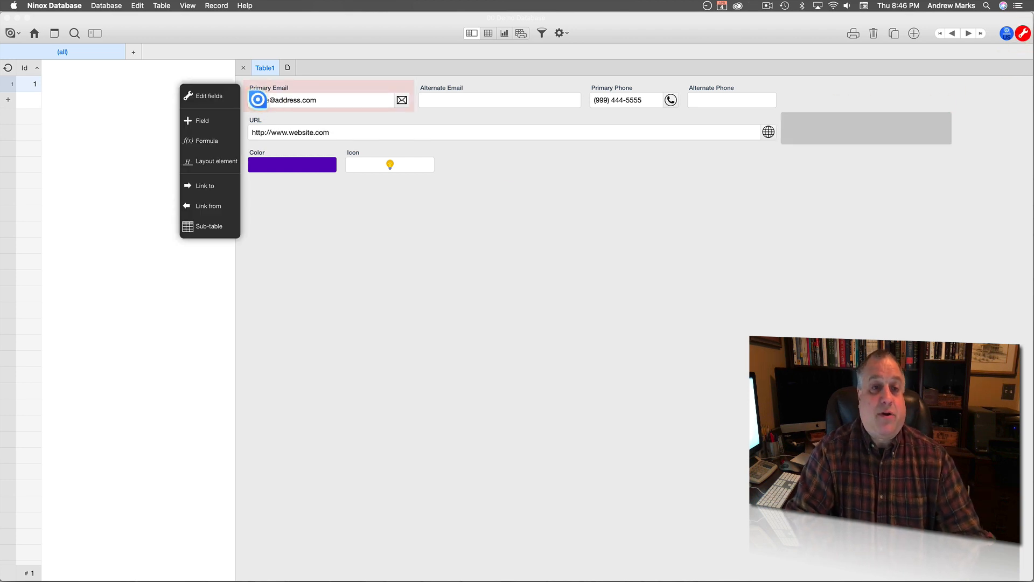
click(267, 88)
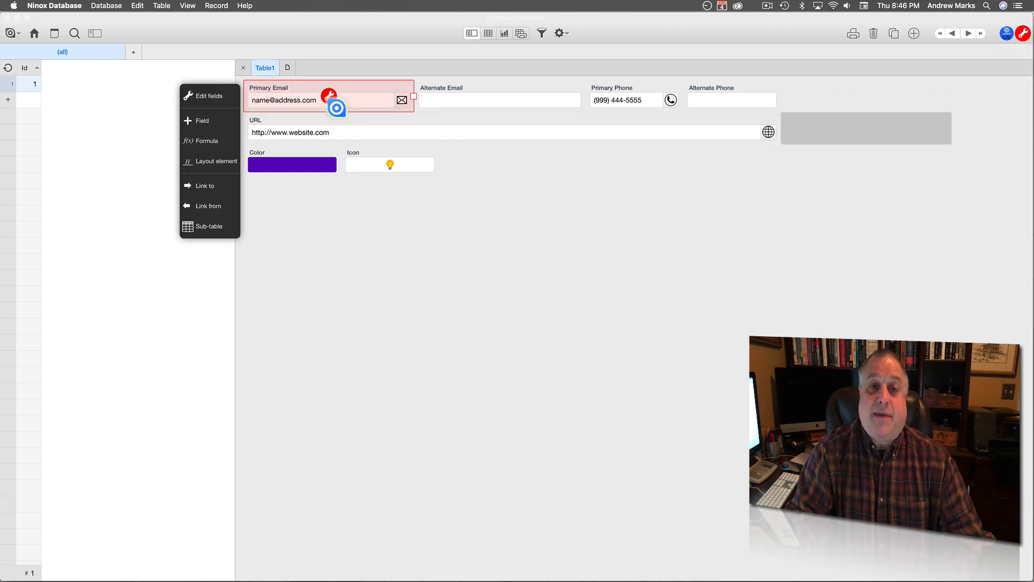
click(329, 98)
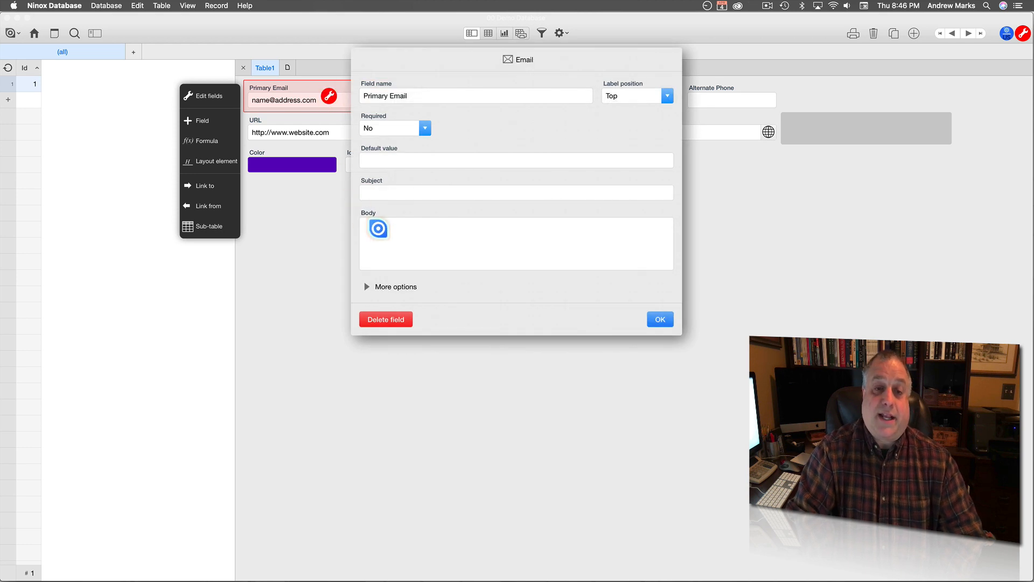
click(384, 287)
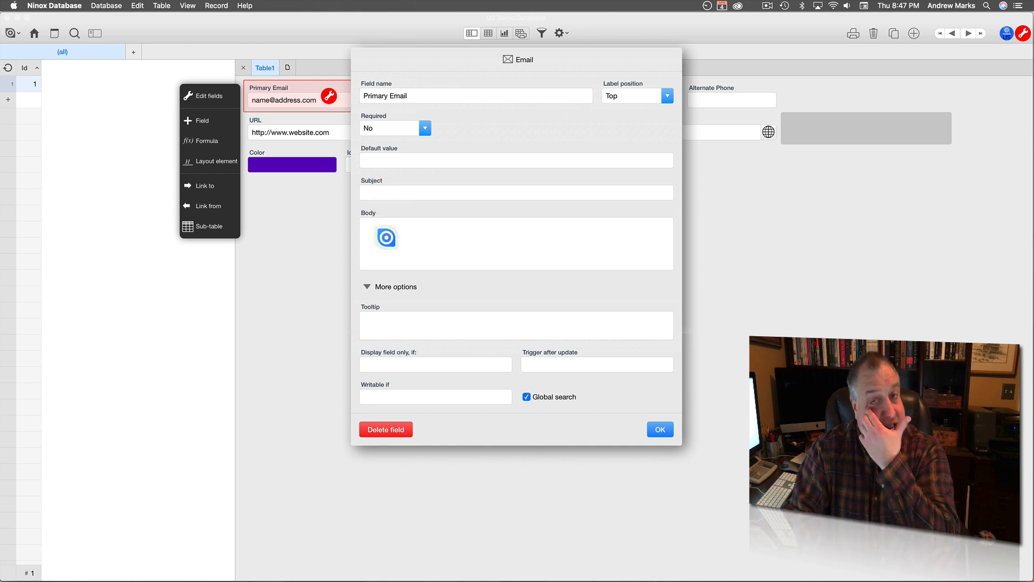
click(390, 193)
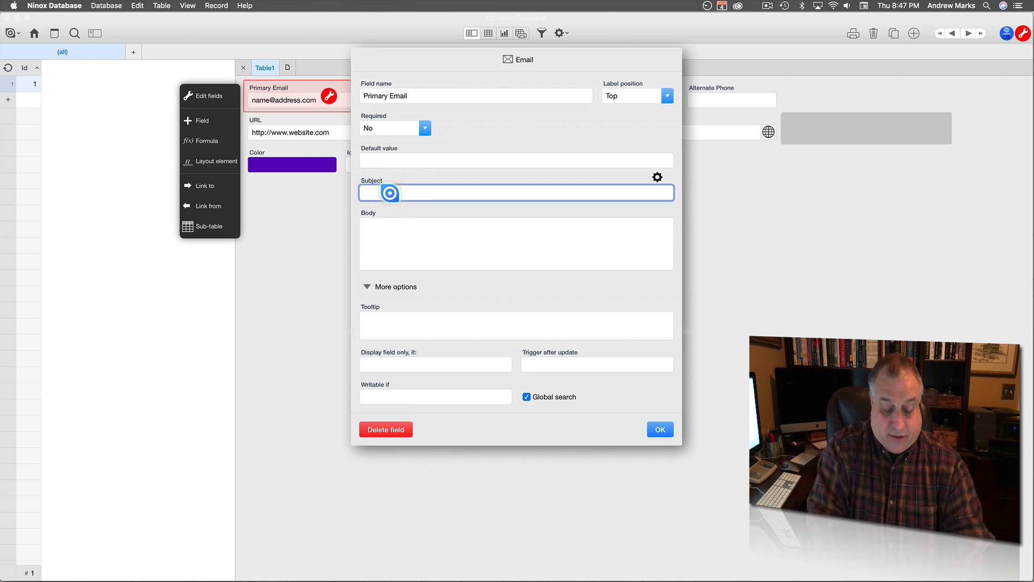
Set subject 'Hello to NAME from Ninox' and body 'This is the body of the new email created by my Ninox Application.'.
text(Hel)
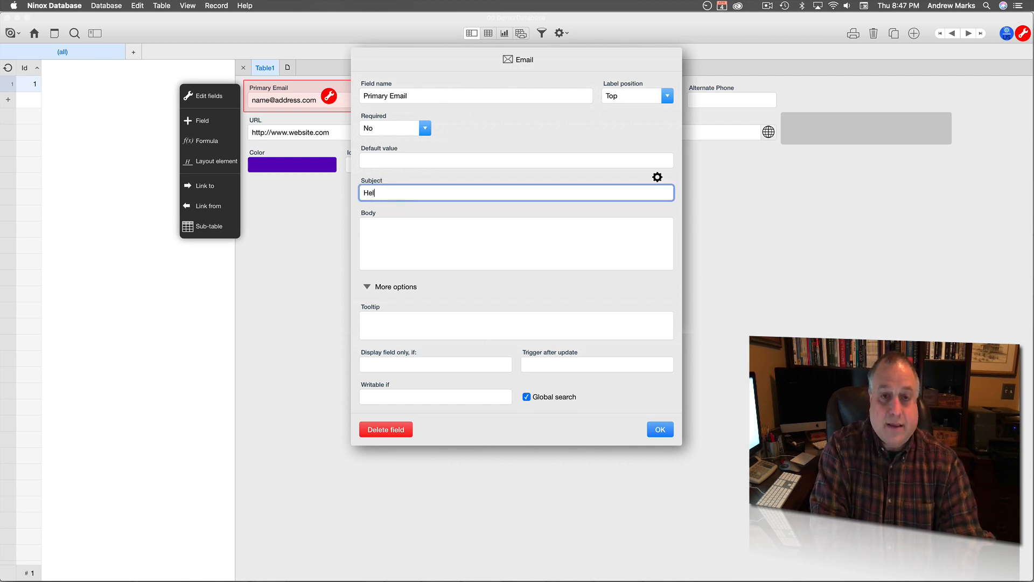
text(lo to N)
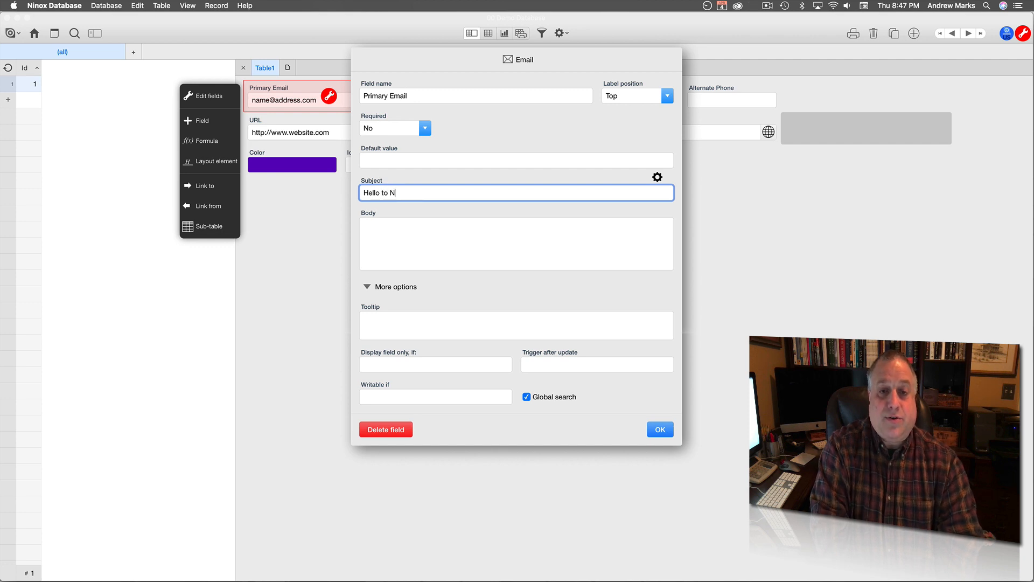
text(AME from Ninox)
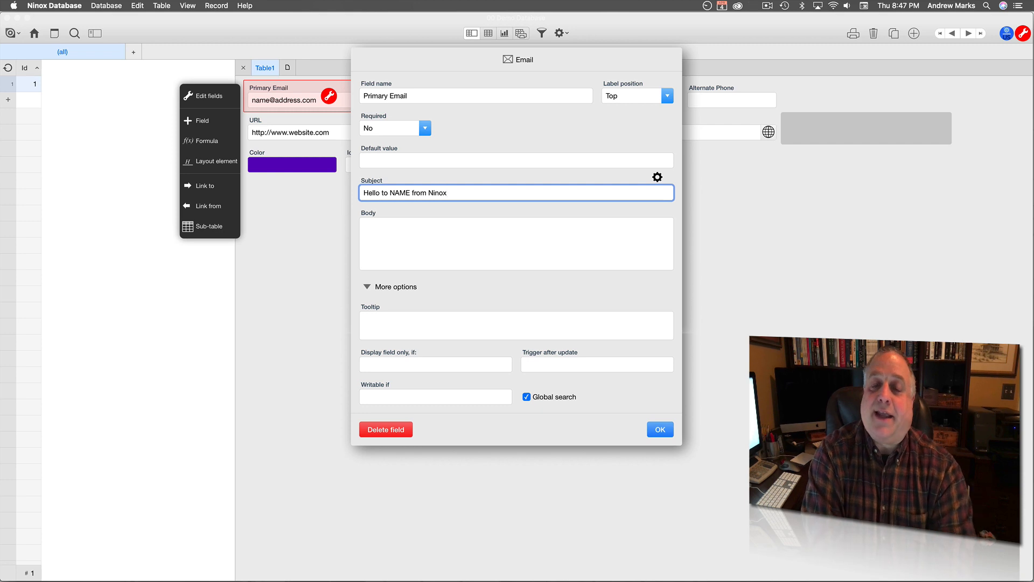
click(376, 237)
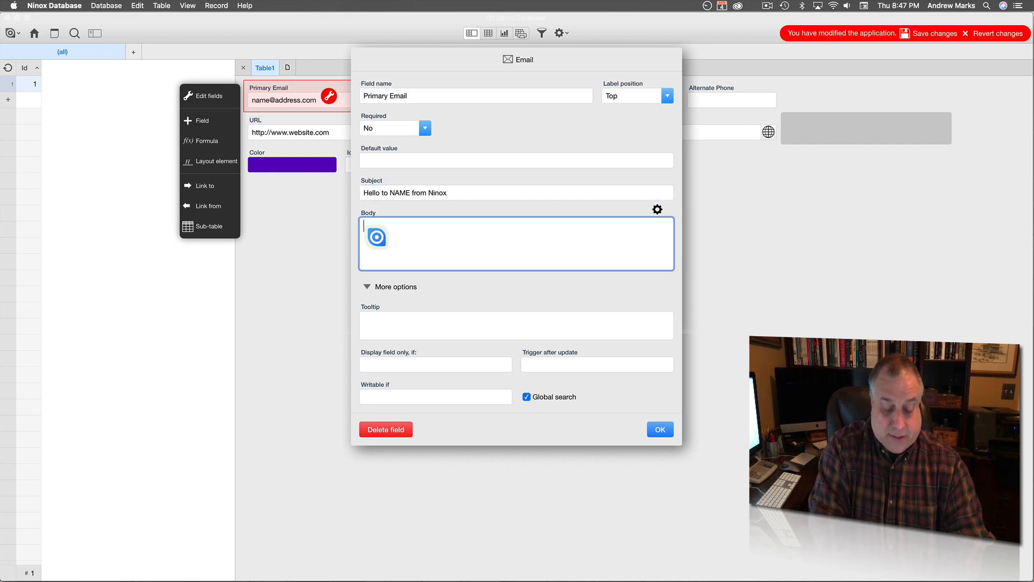
text(This is the bo)
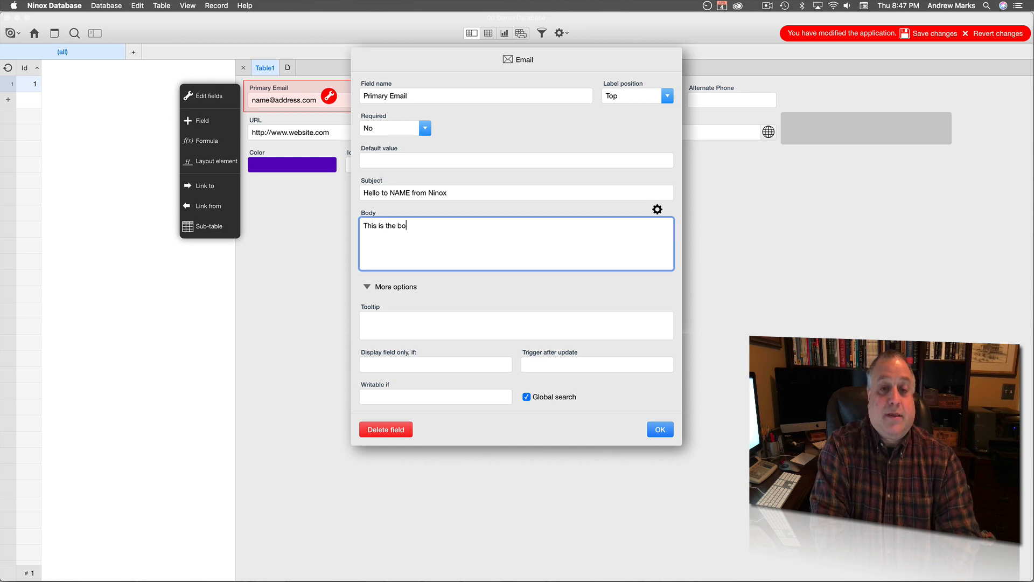
text(dy of the new )
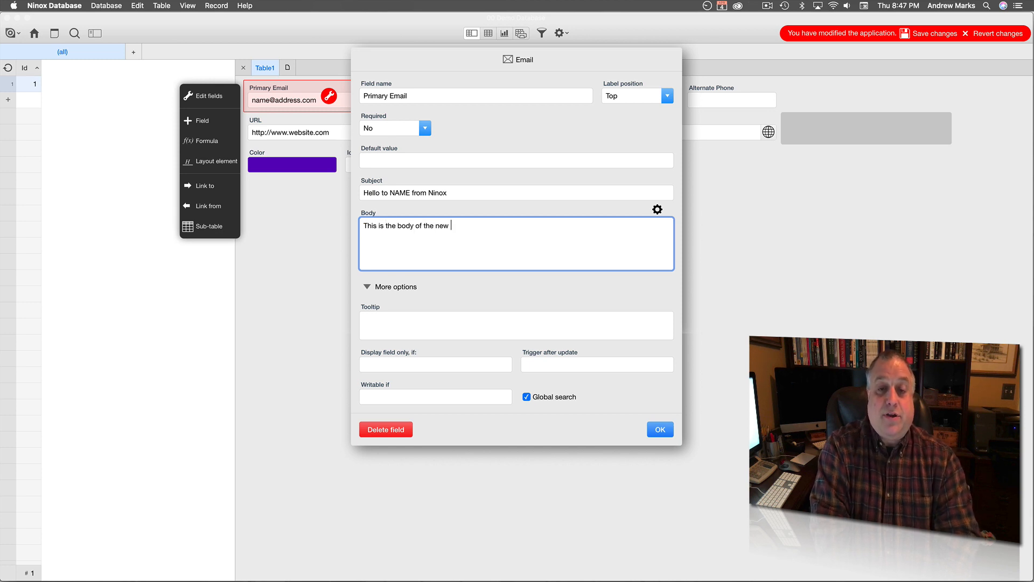
text(email created by )
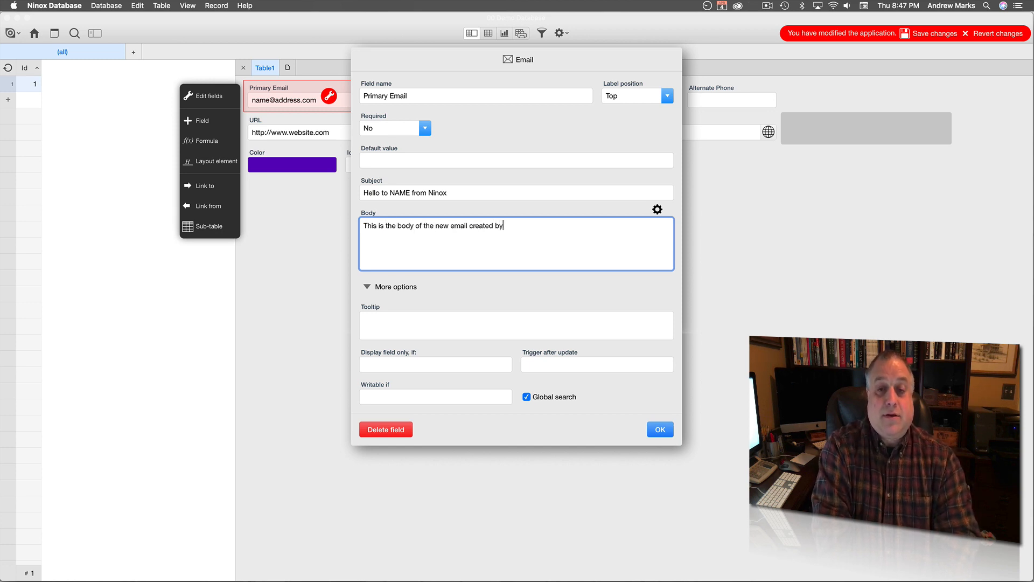
text(my Ninox)
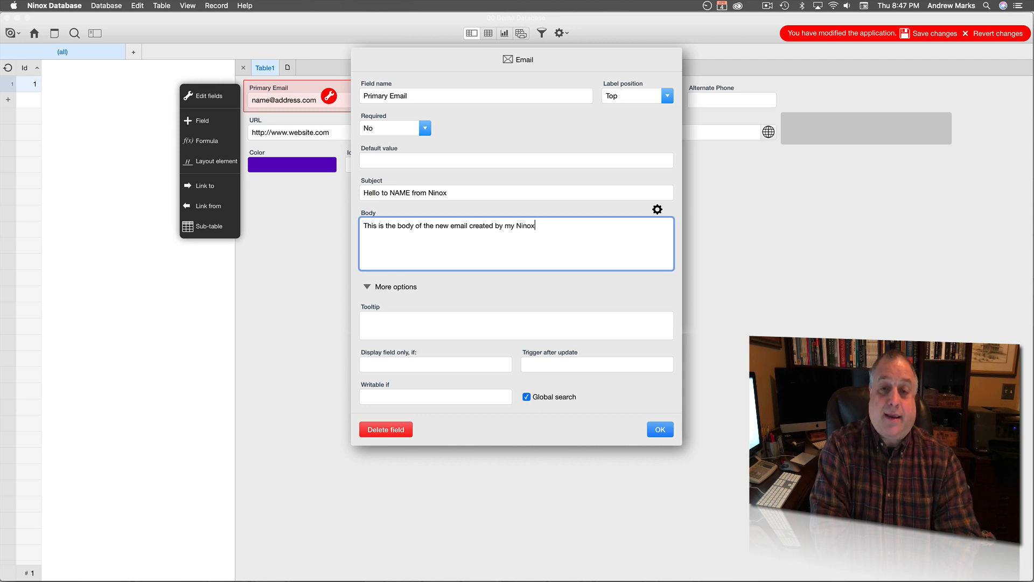
text( Applicaiton)
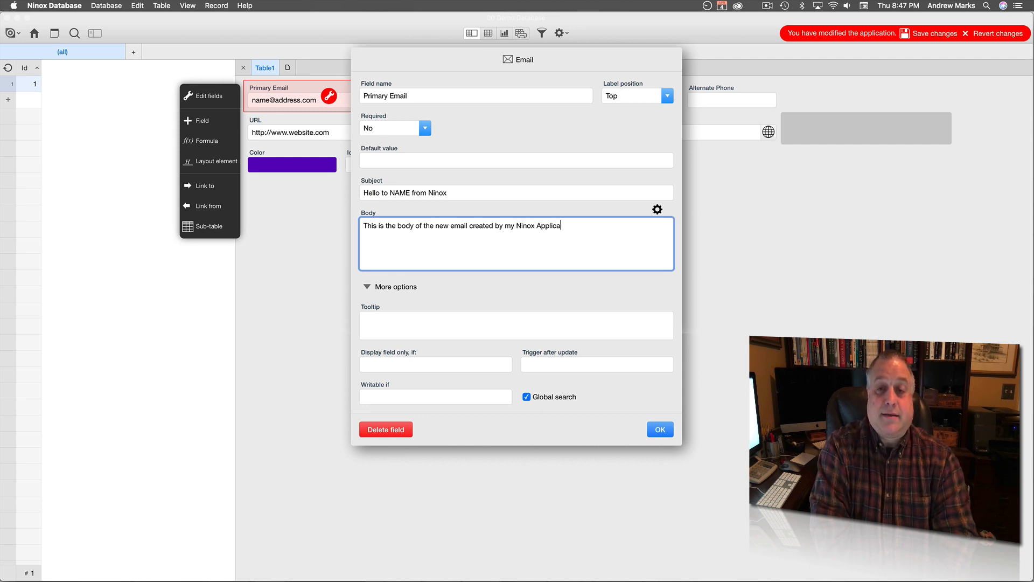
key(BackSpace)
key(BackSpace)
key(BackSpace)
key(BackSpace)
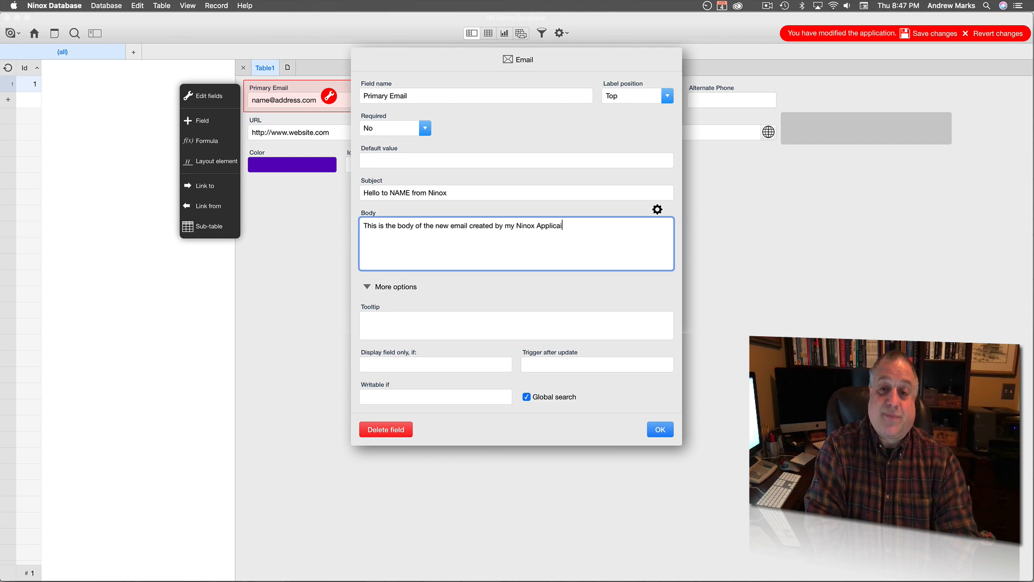
text(tion.)
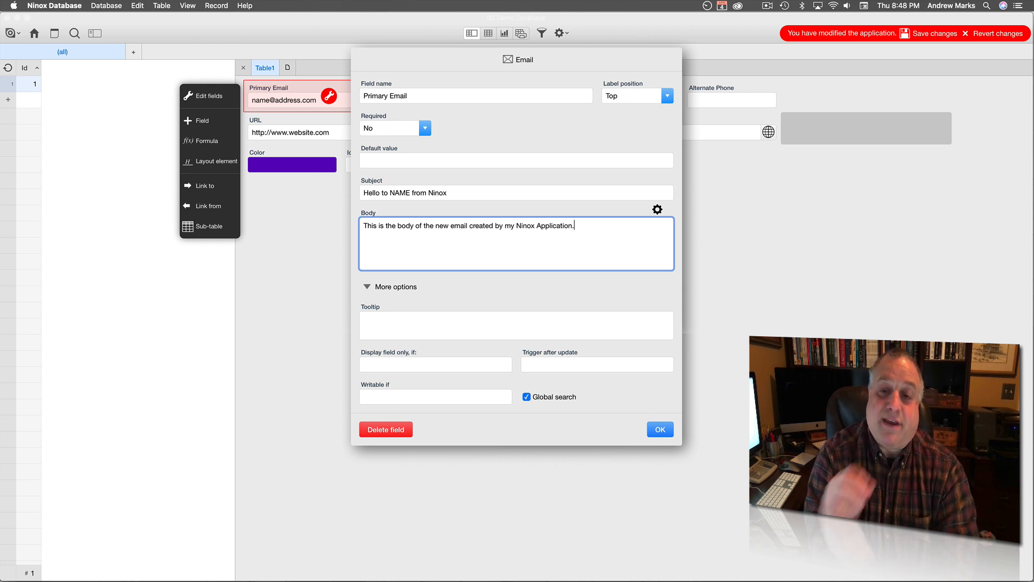
click(659, 429)
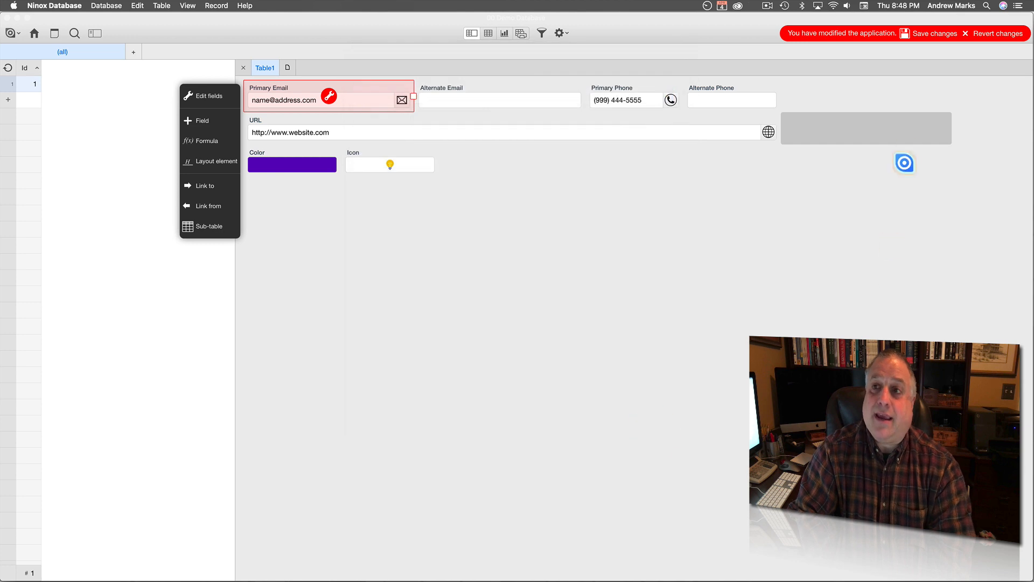
Save the application changes, leave form editing, and start an email to the Primary Email address.
click(935, 33)
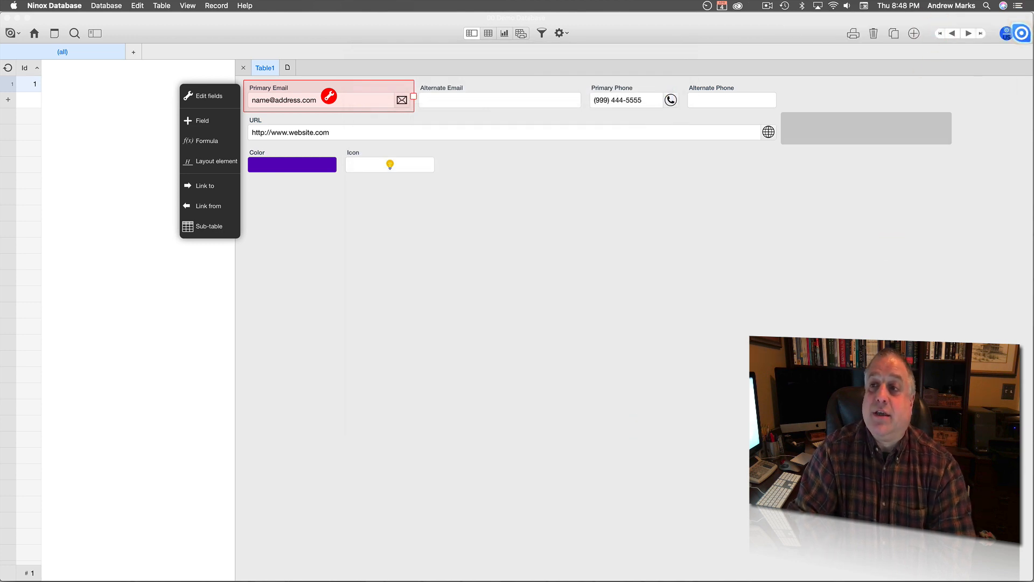
click(1022, 33)
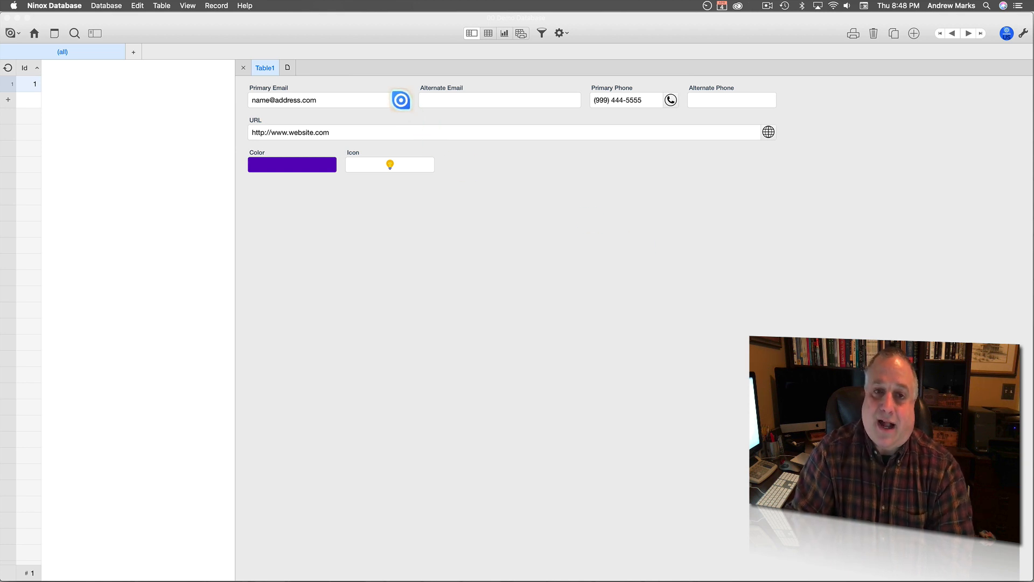
click(401, 100)
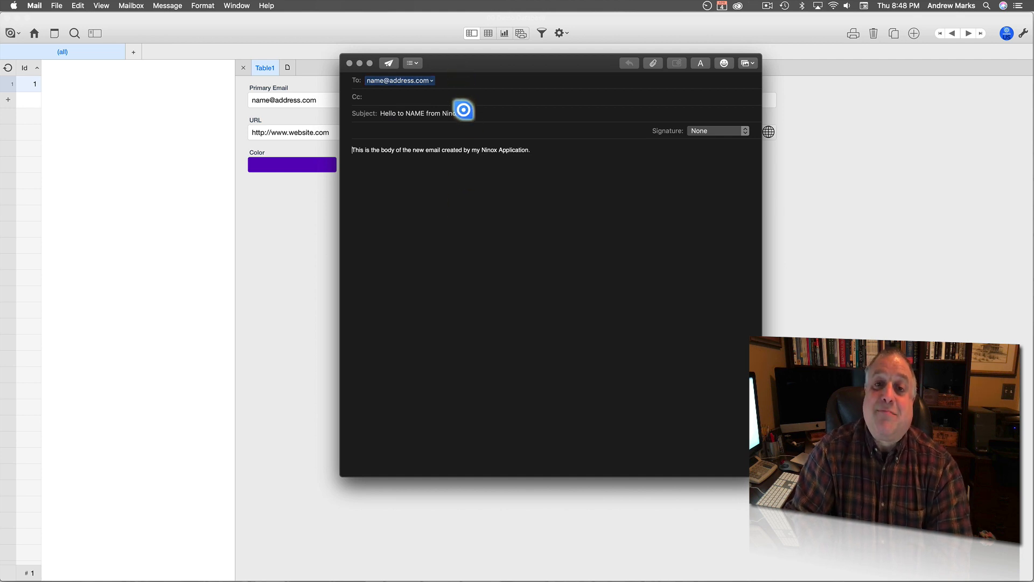
Select the prefilled subject and body in the Mail draft, then return to the Ninox form.
drag(460, 113, 377, 113)
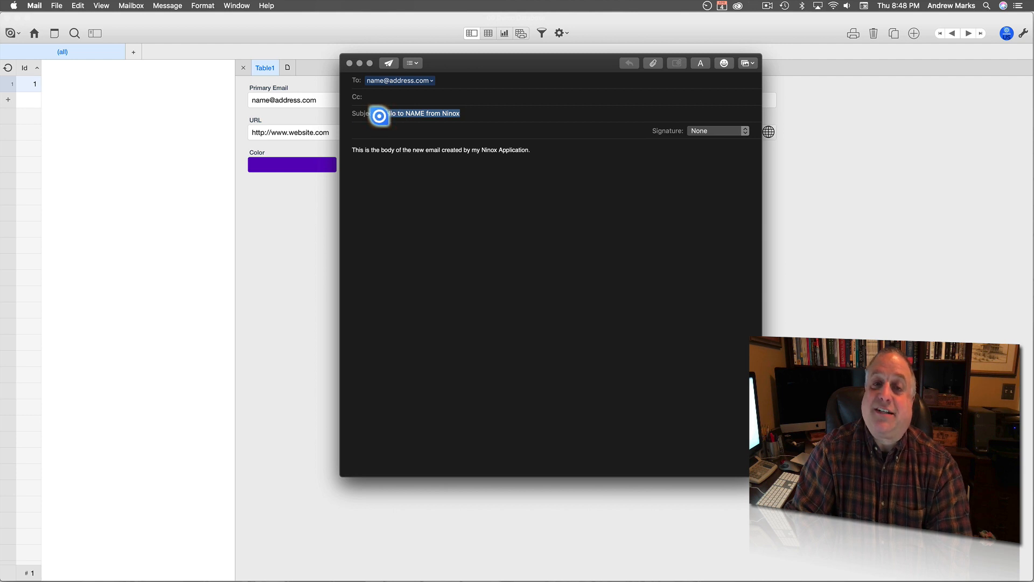
drag(531, 150, 351, 150)
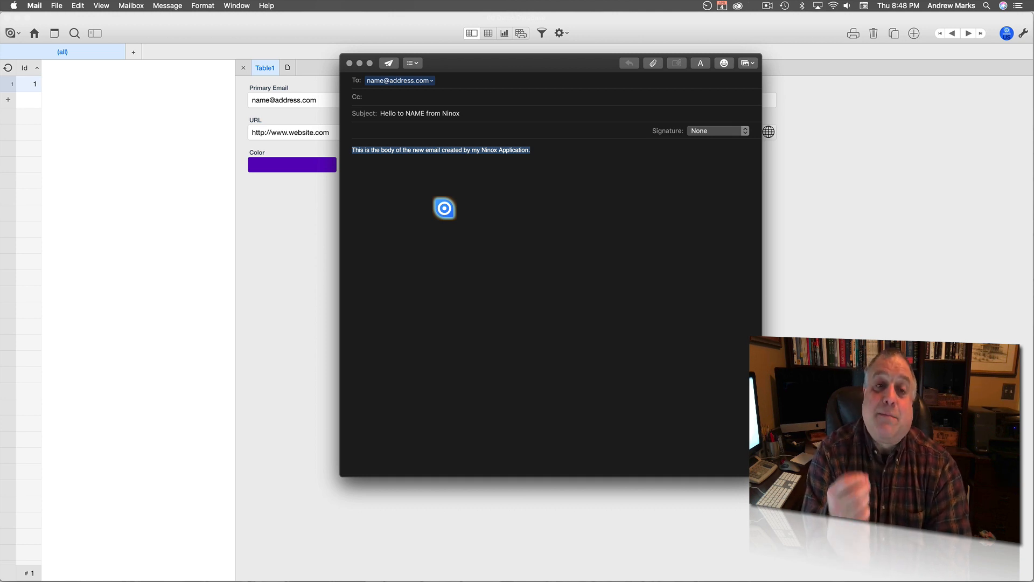
click(291, 196)
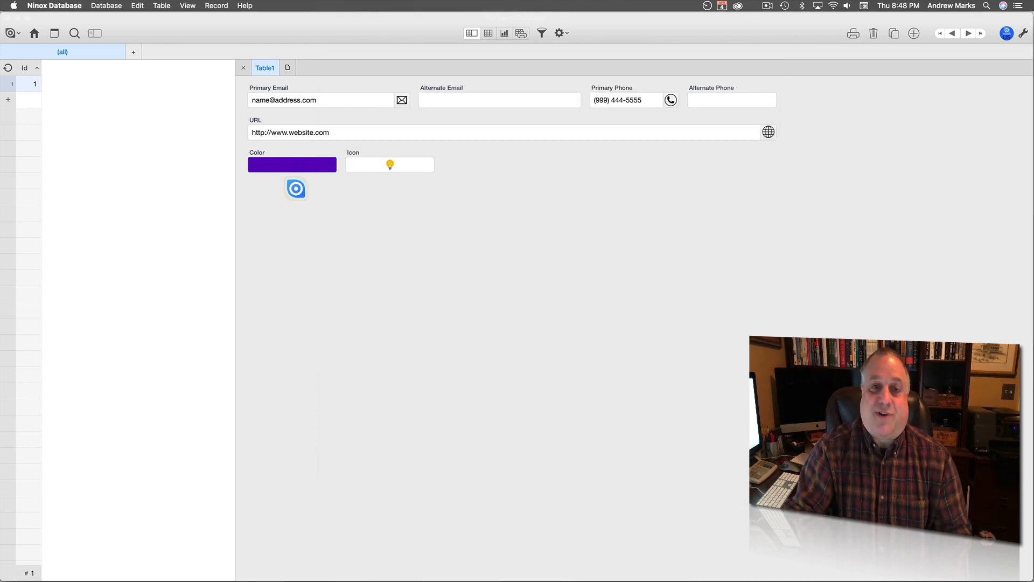
Discard the test Mail draft without saving, then return to Ninox with form editing on.
key(super+Tab)
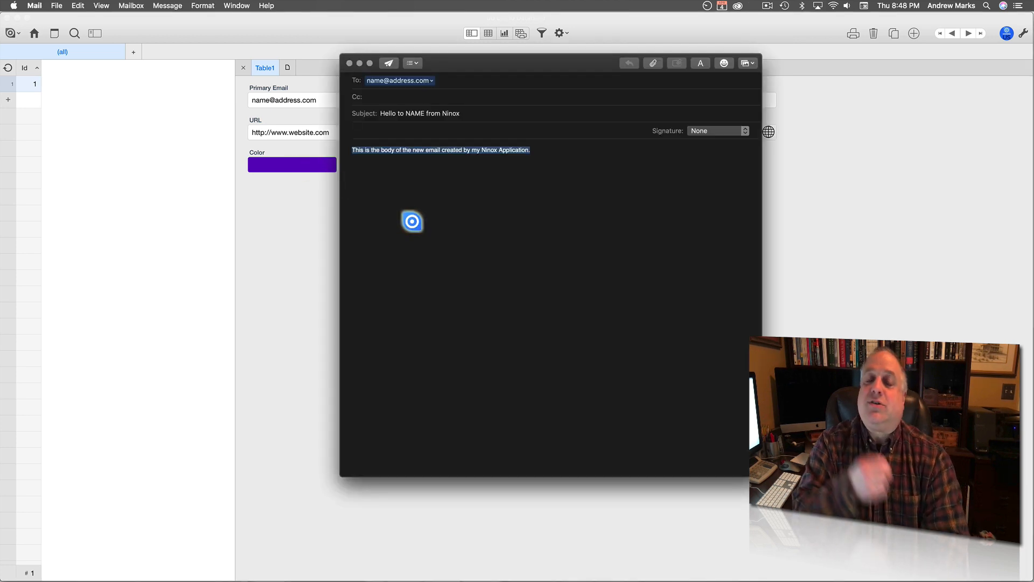
click(349, 63)
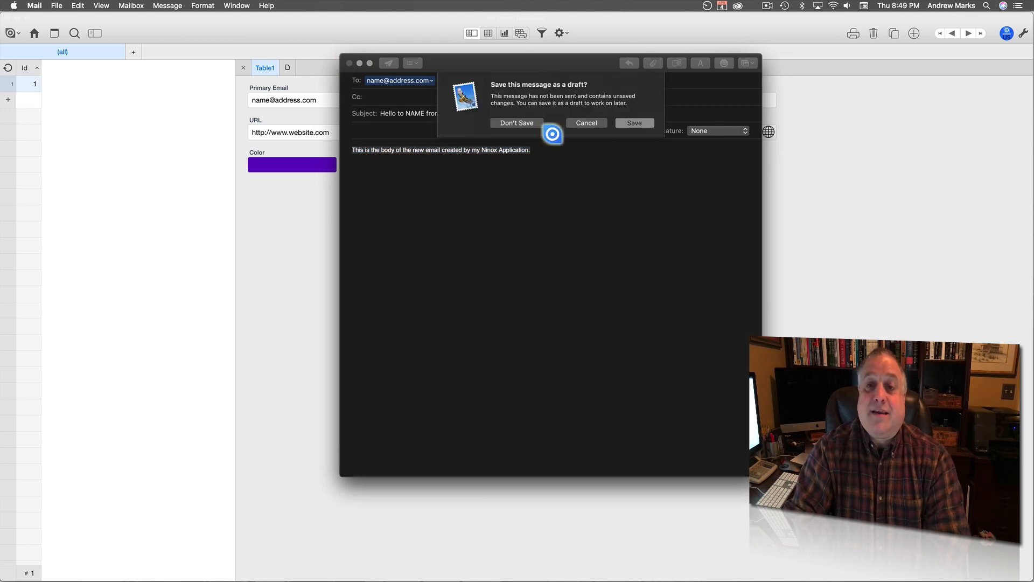
click(585, 123)
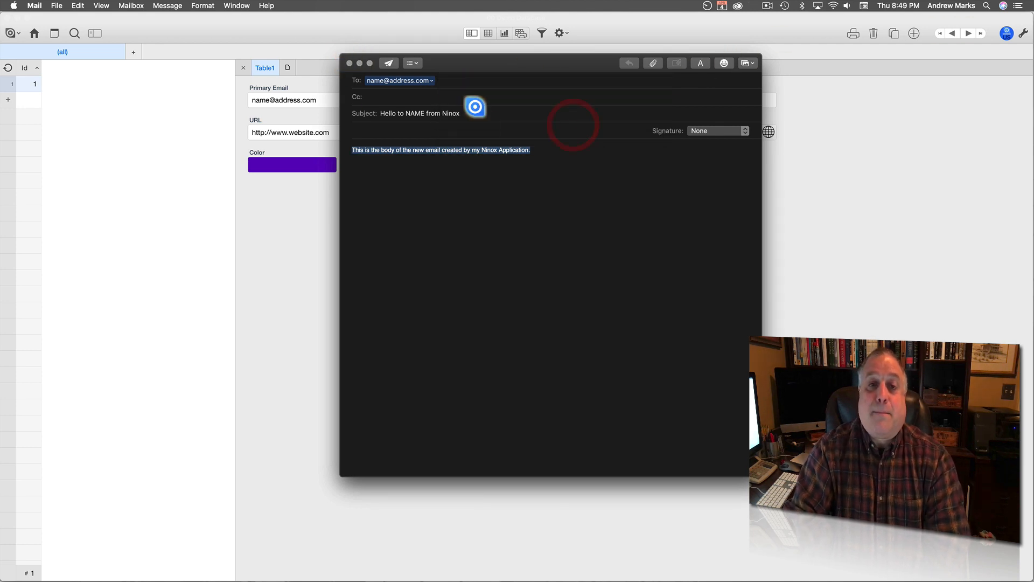
click(349, 63)
click(501, 123)
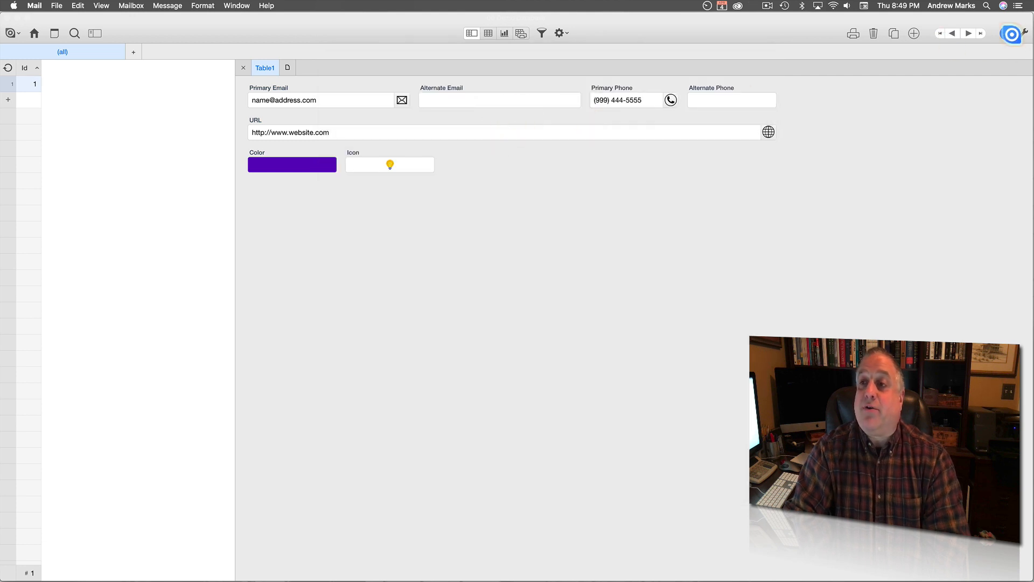
click(1011, 33)
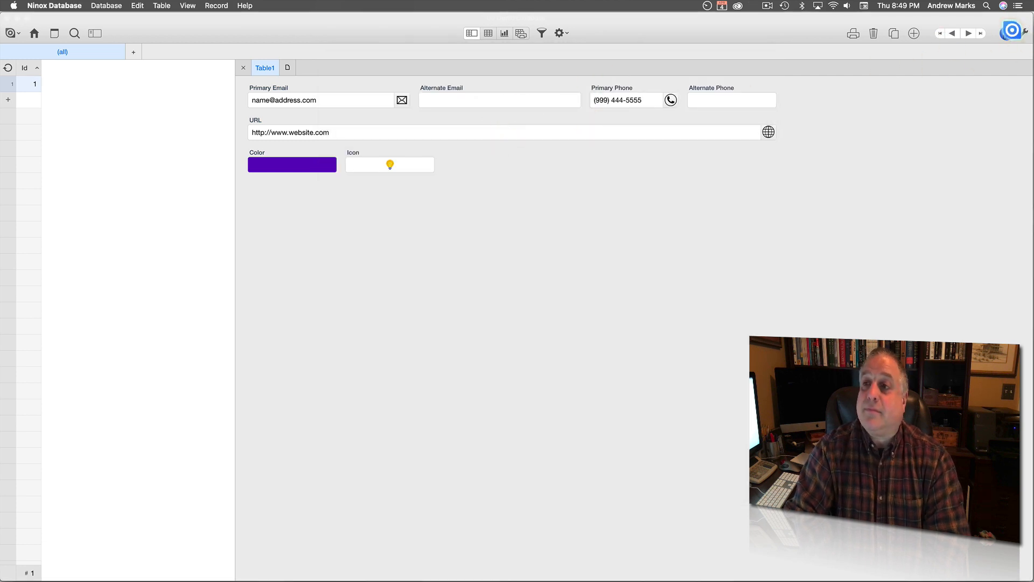
click(1012, 32)
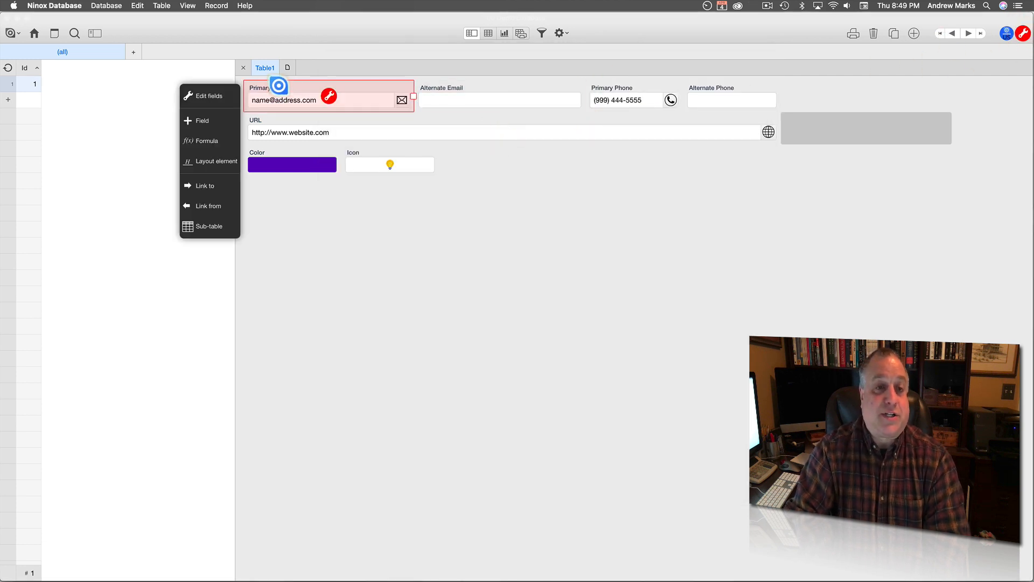
Reopen Primary Email's settings, select its subject and body text, and open the body formula editor.
click(328, 96)
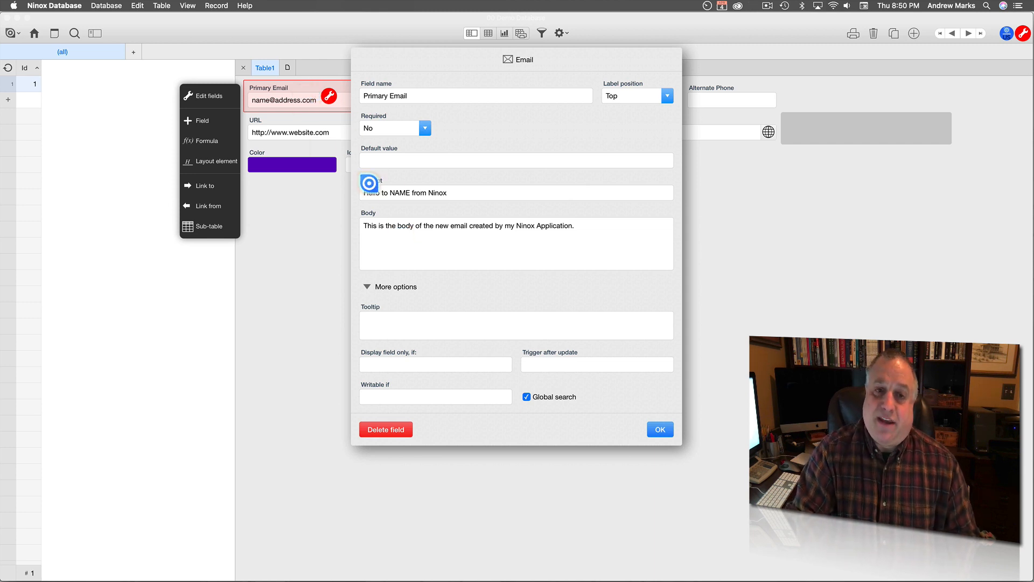
drag(451, 192, 358, 192)
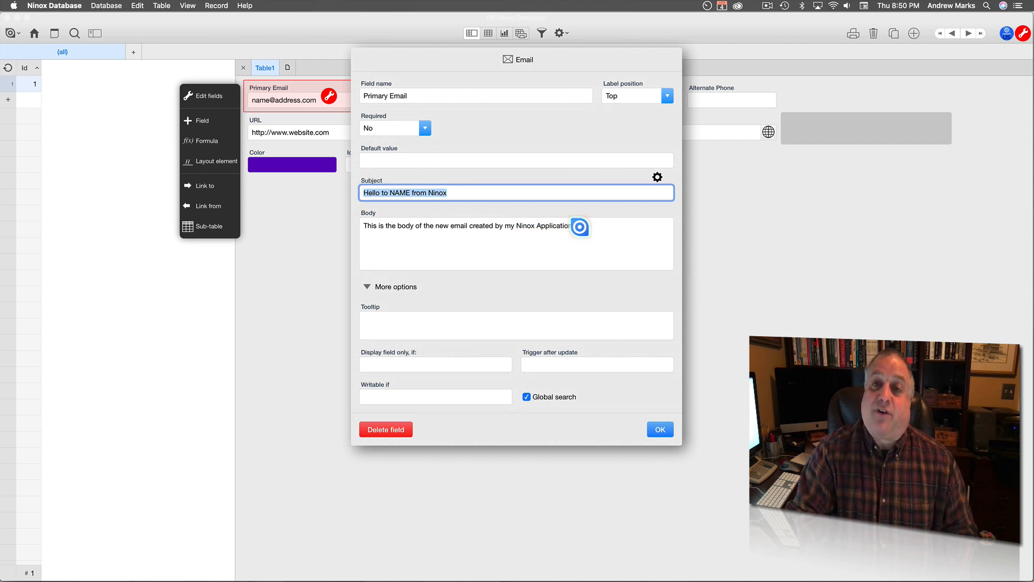
drag(580, 227, 357, 221)
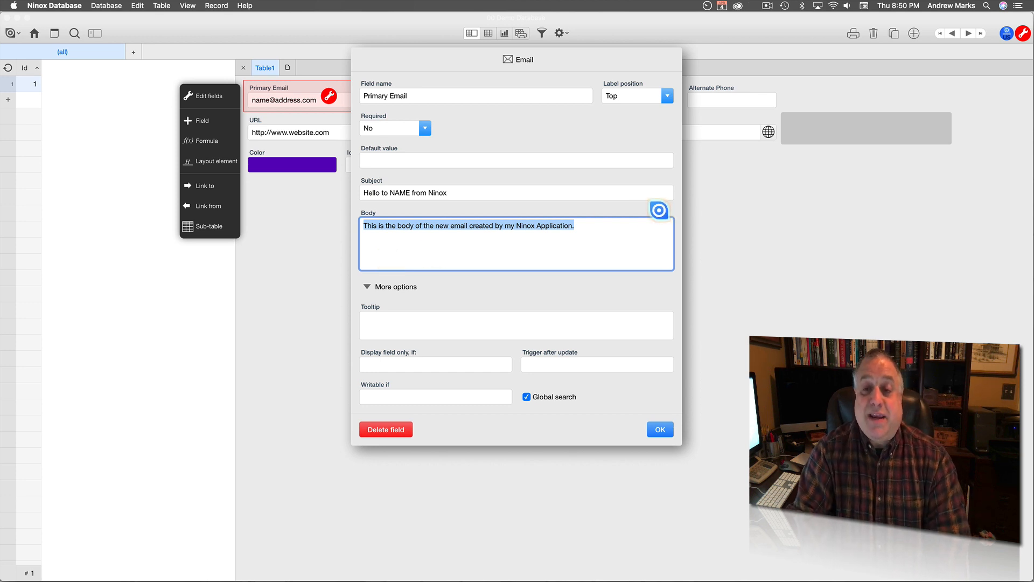
click(658, 209)
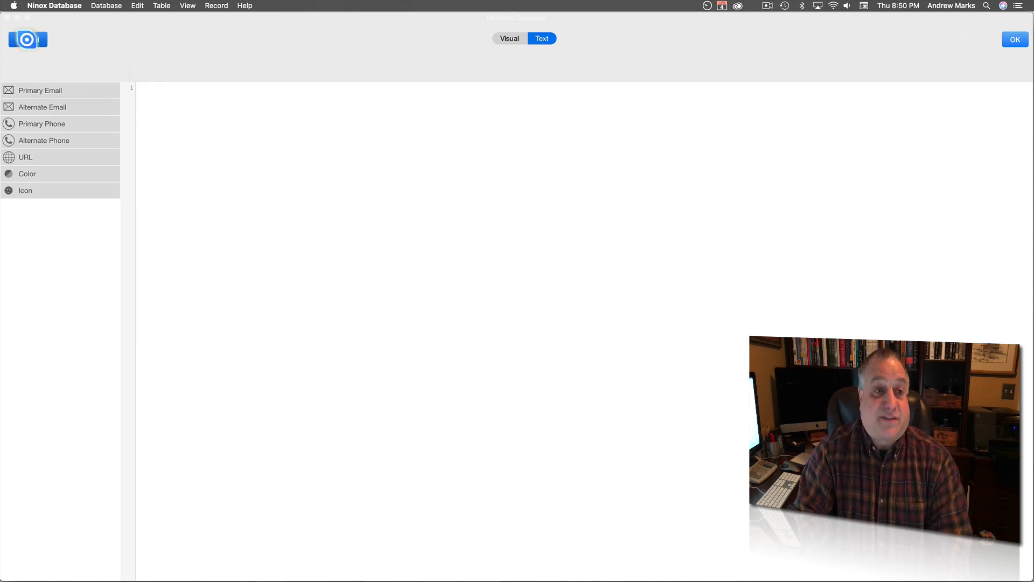
Cancel the body formula editor twice without a formula and confirm the Primary Email settings.
click(28, 40)
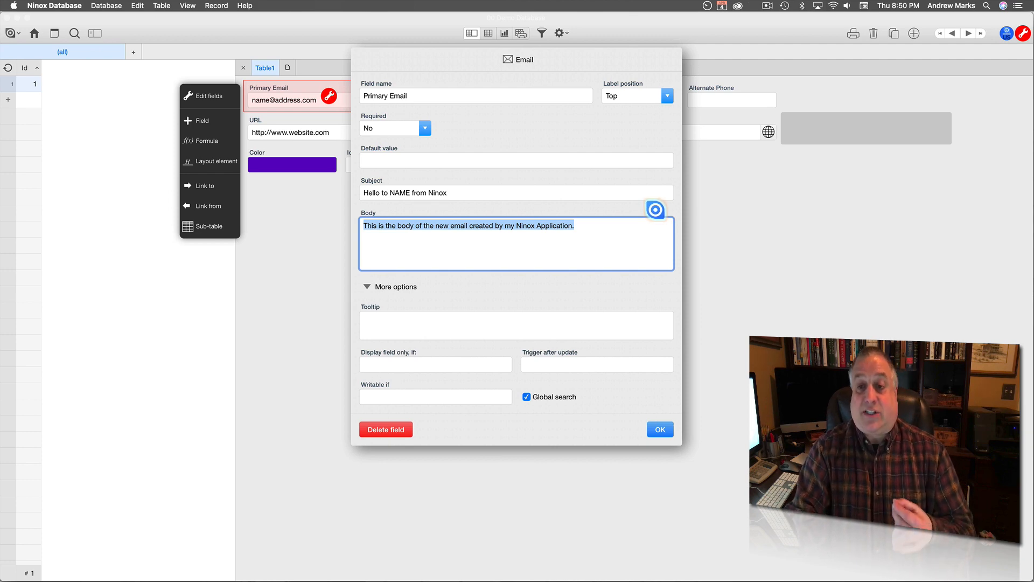
click(657, 210)
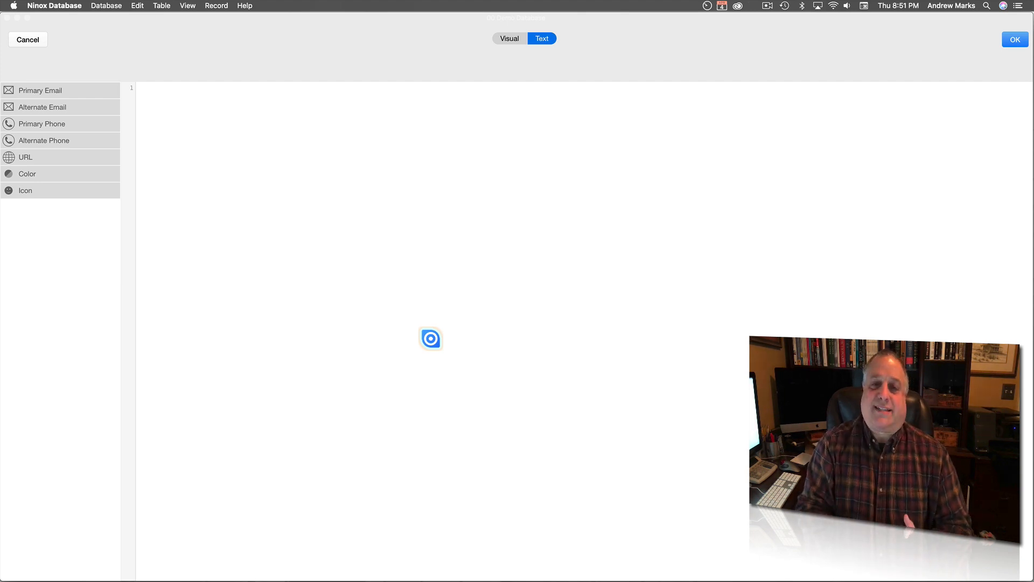
click(36, 40)
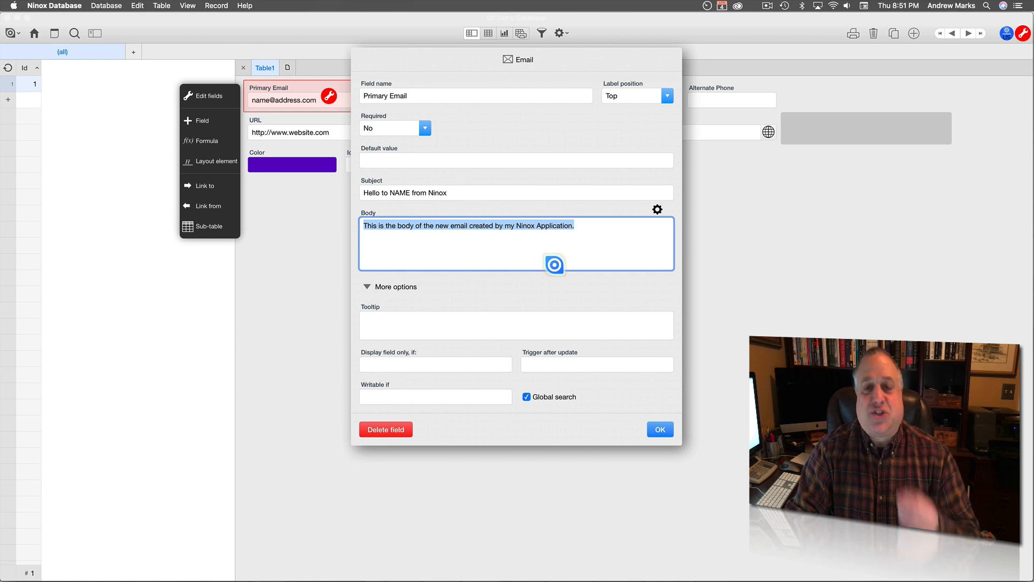
click(660, 429)
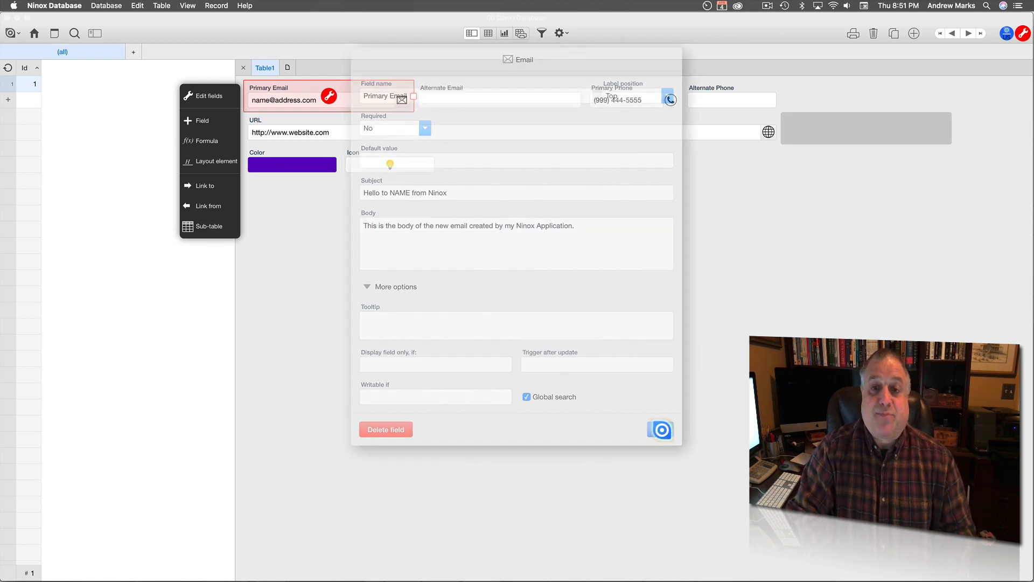
click(627, 95)
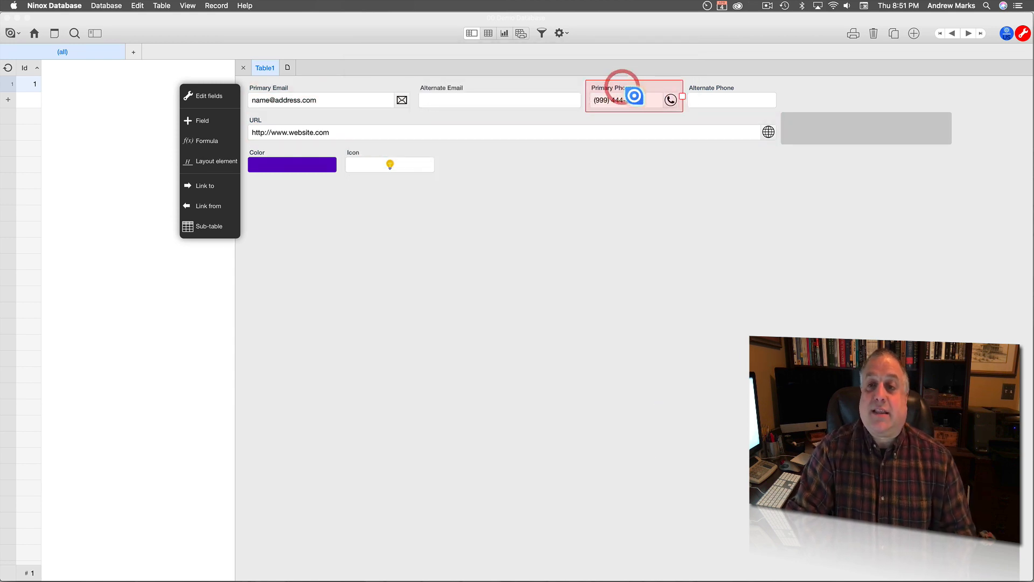
double_click(633, 96)
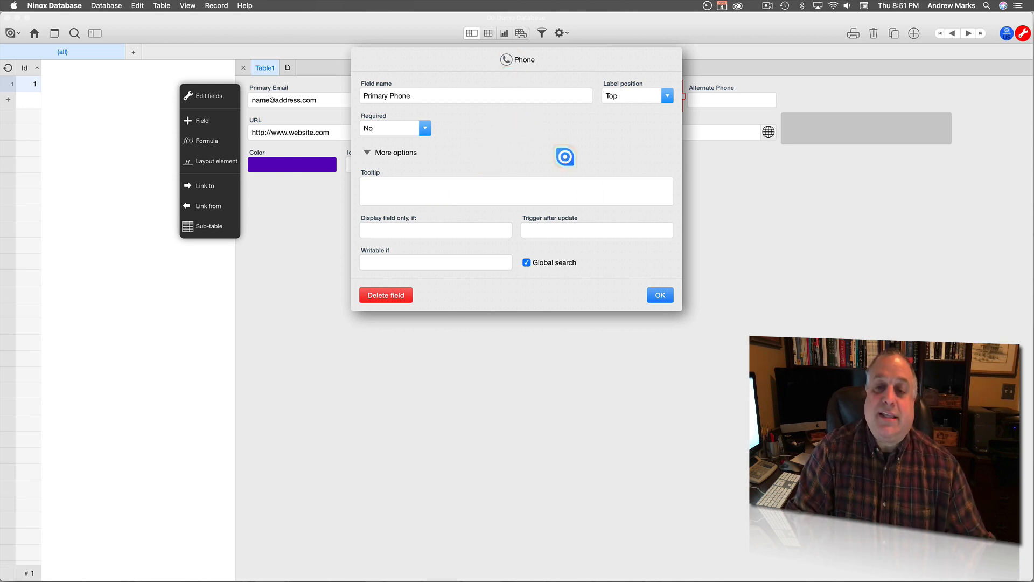
click(661, 296)
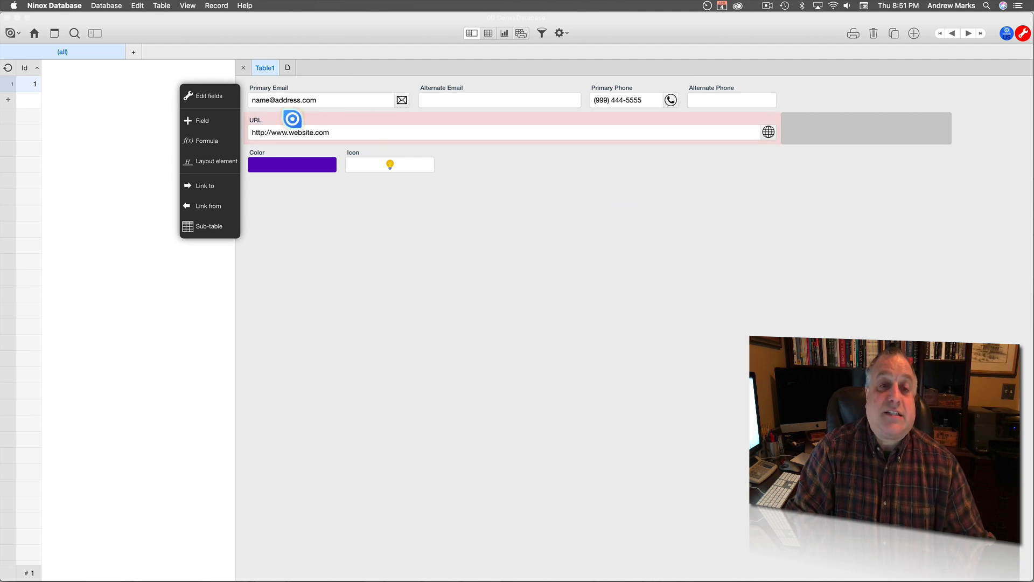
click(293, 118)
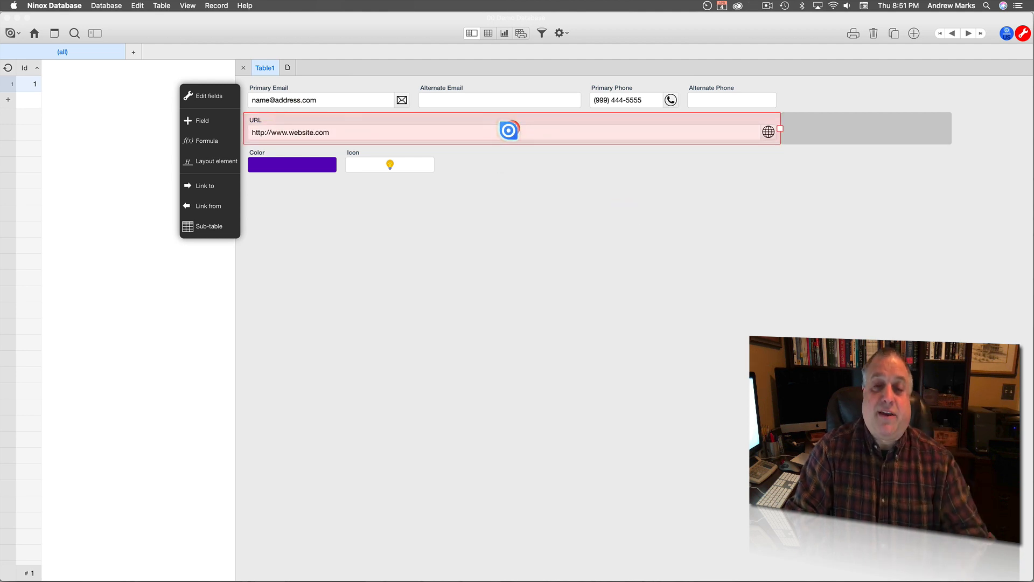
click(511, 129)
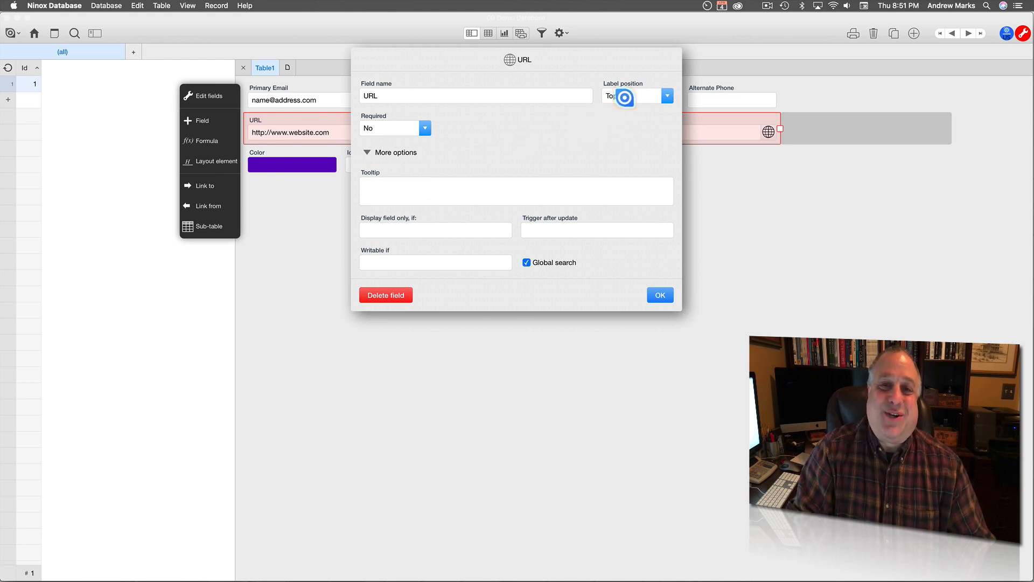
click(666, 96)
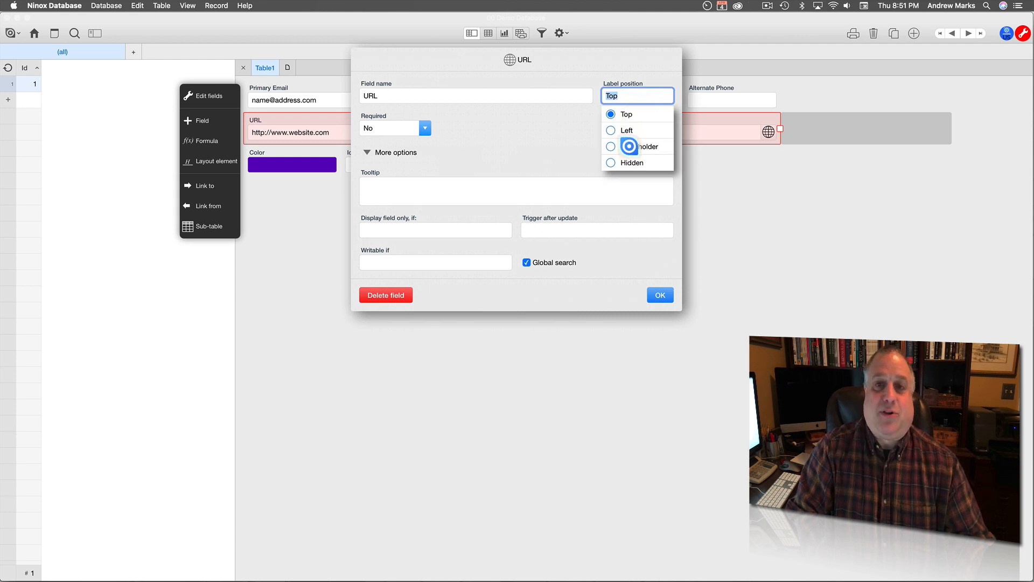
click(585, 143)
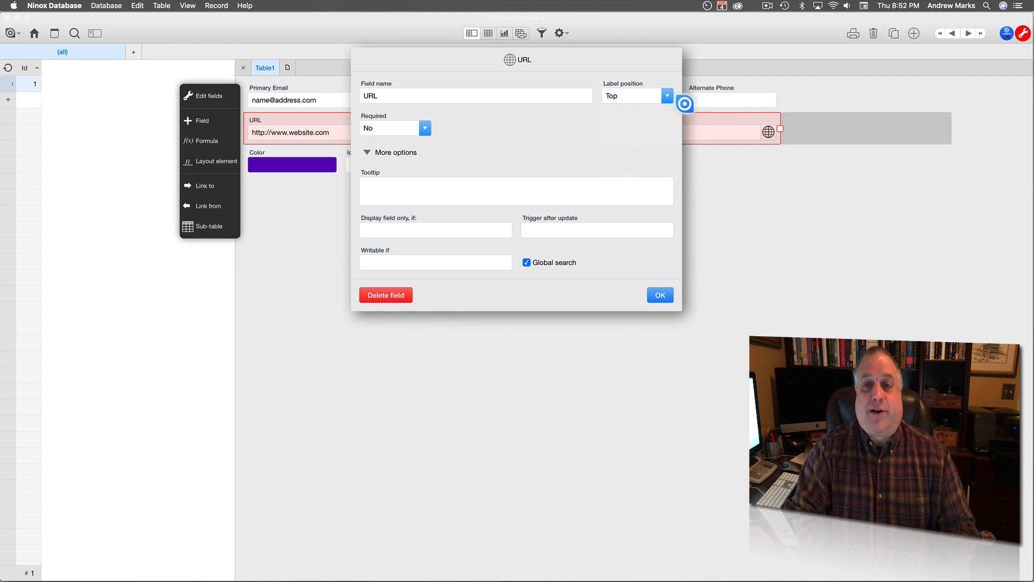
click(668, 96)
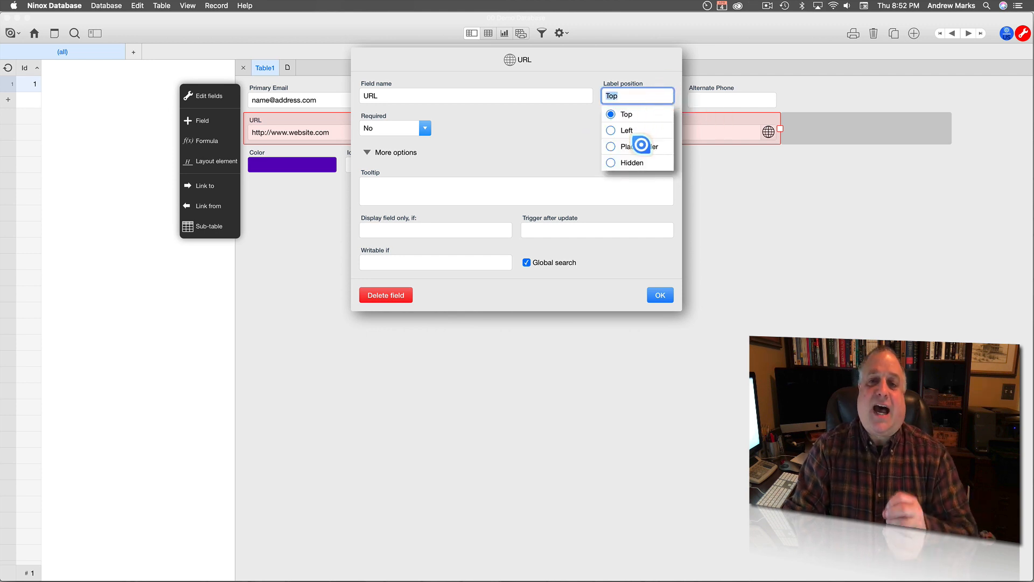
click(560, 135)
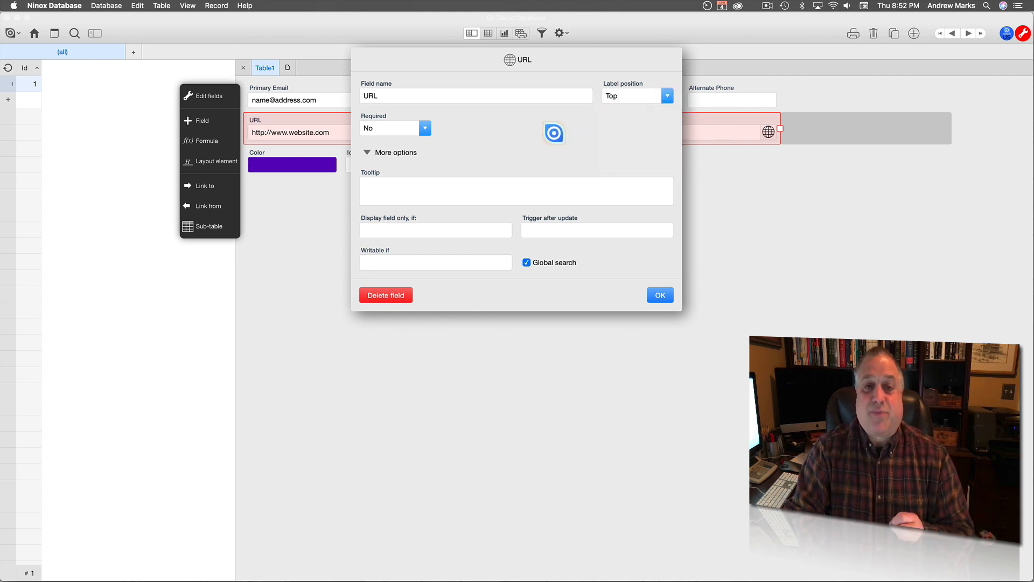
click(426, 128)
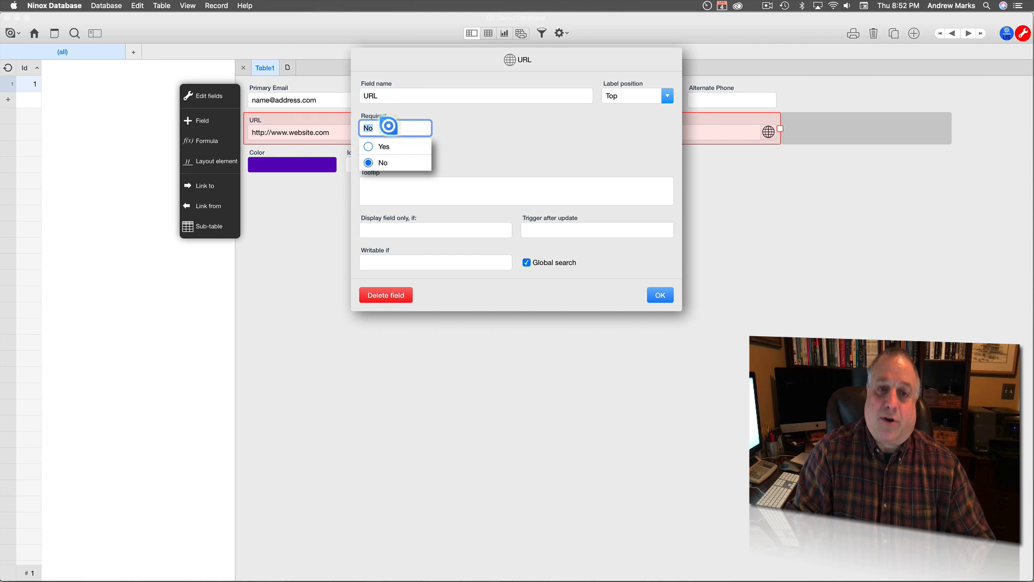
click(466, 132)
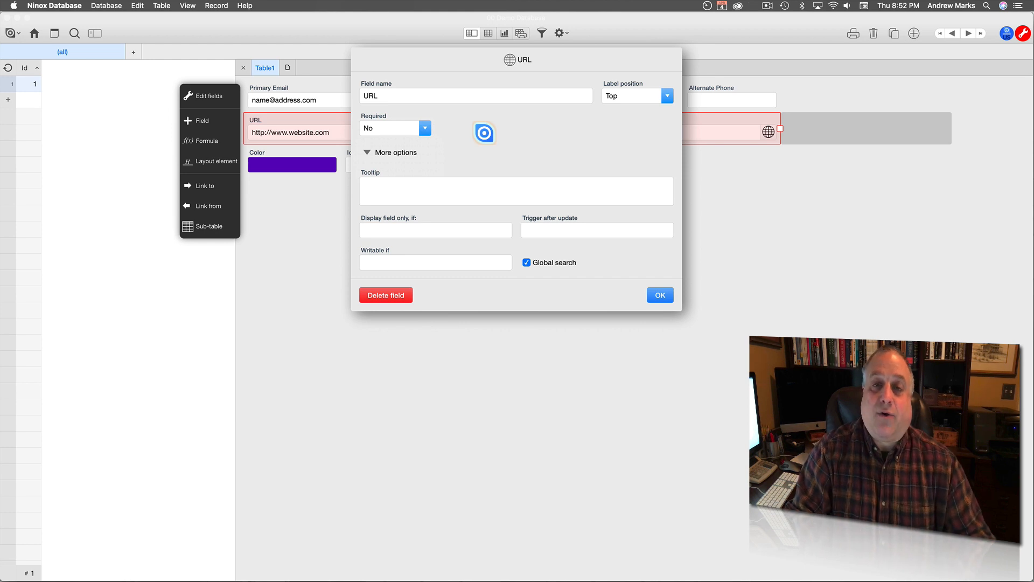
click(660, 295)
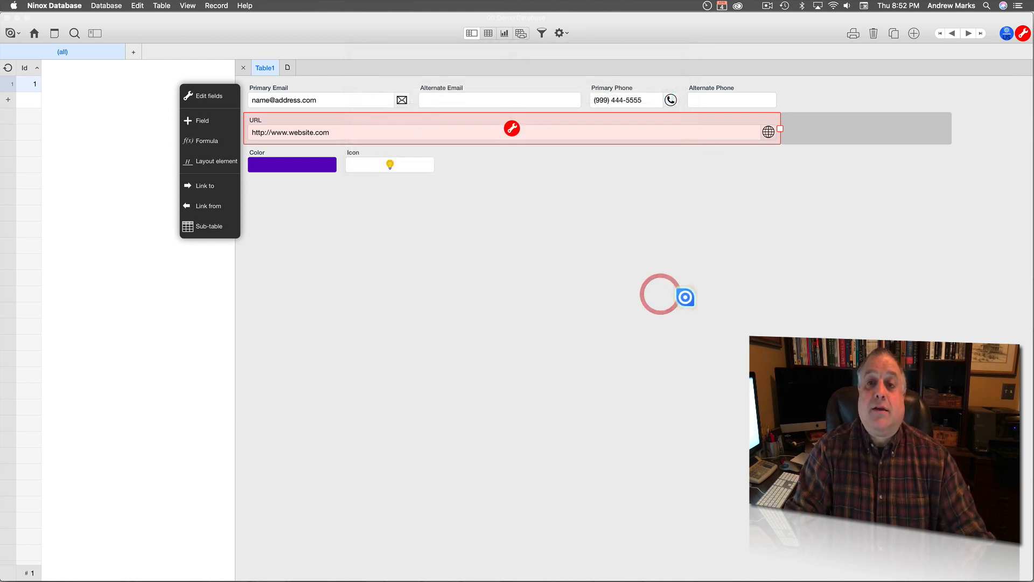
Leave layout editing and reopen Table1 from the database's list of tables.
click(1023, 31)
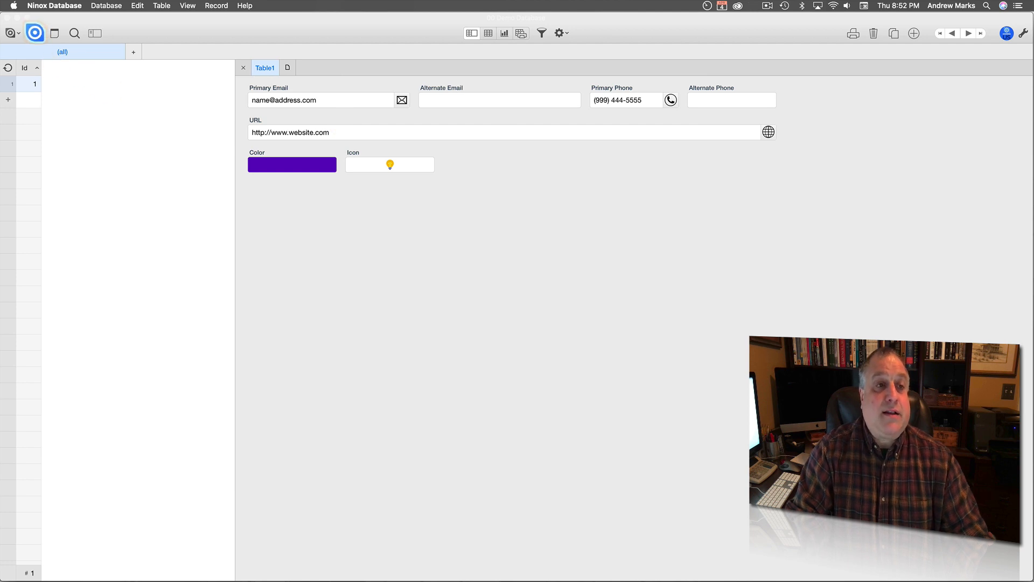
click(34, 33)
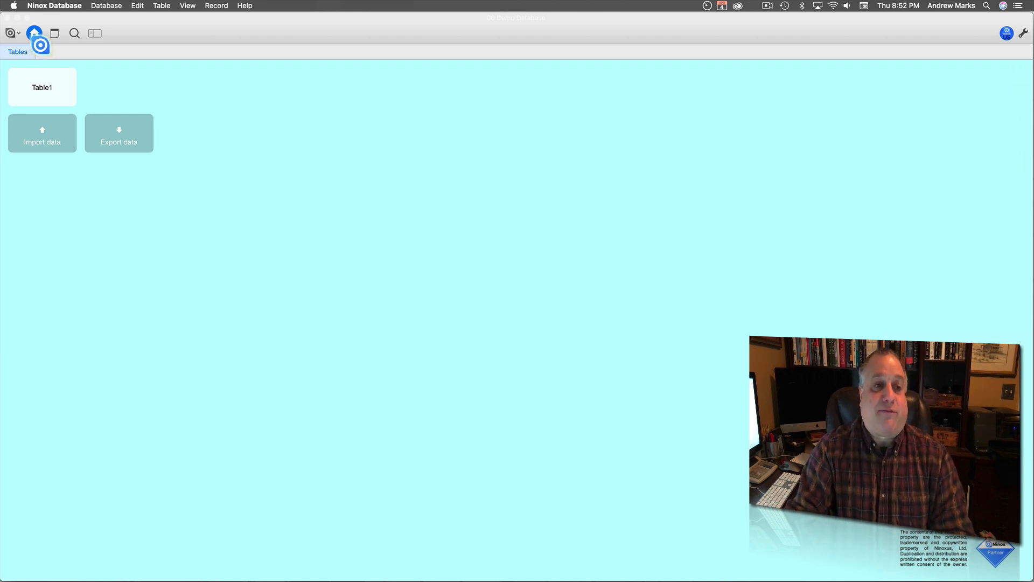
click(41, 89)
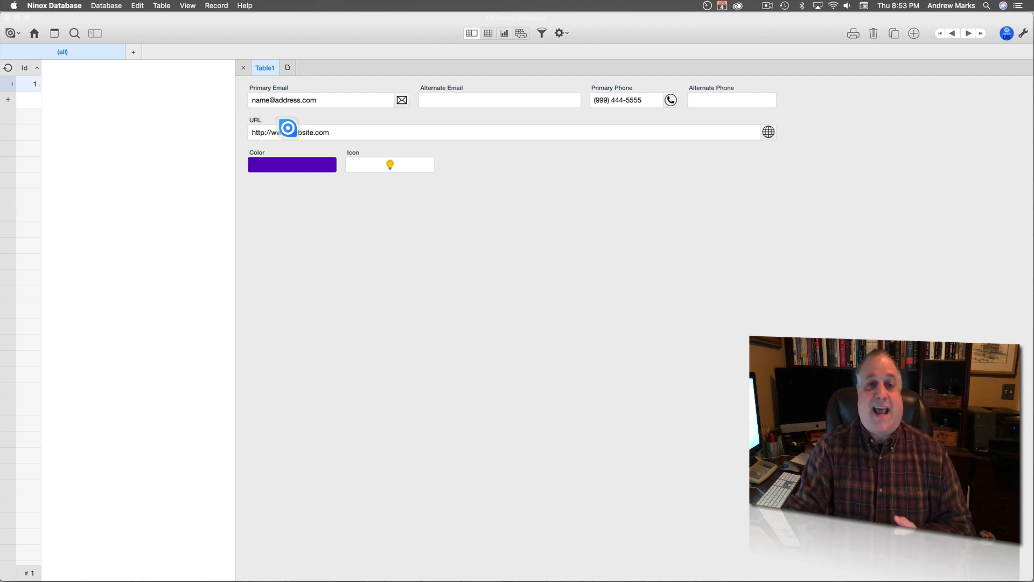
Click through the Primary Email, Primary Phone and URL values, then email the Primary Email address.
click(322, 102)
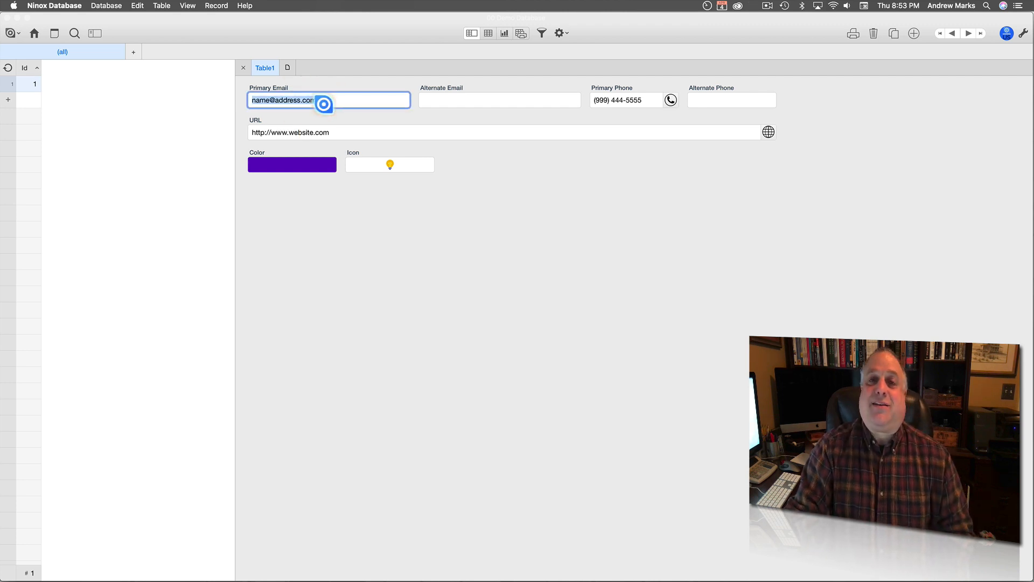
click(645, 99)
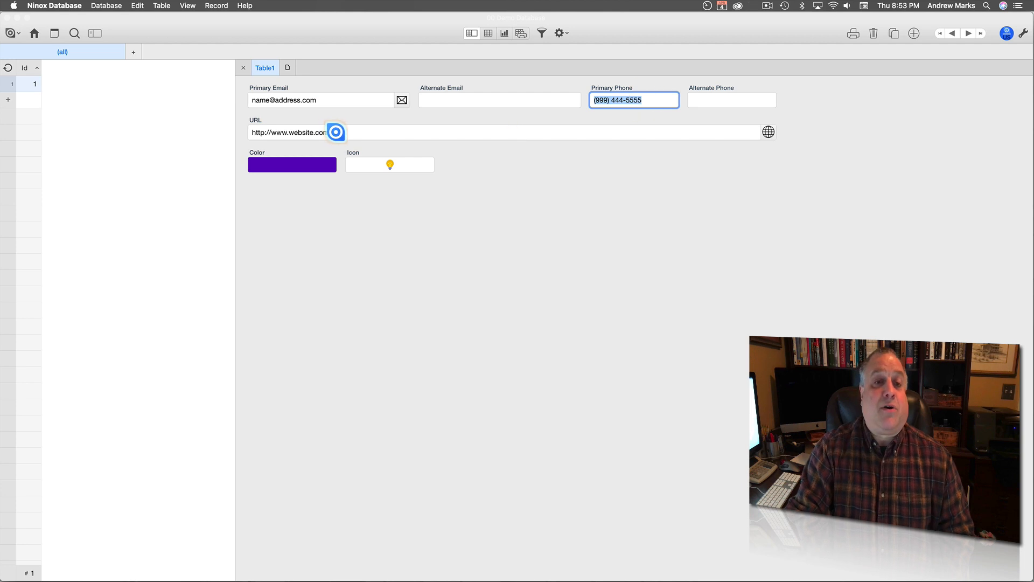
click(335, 132)
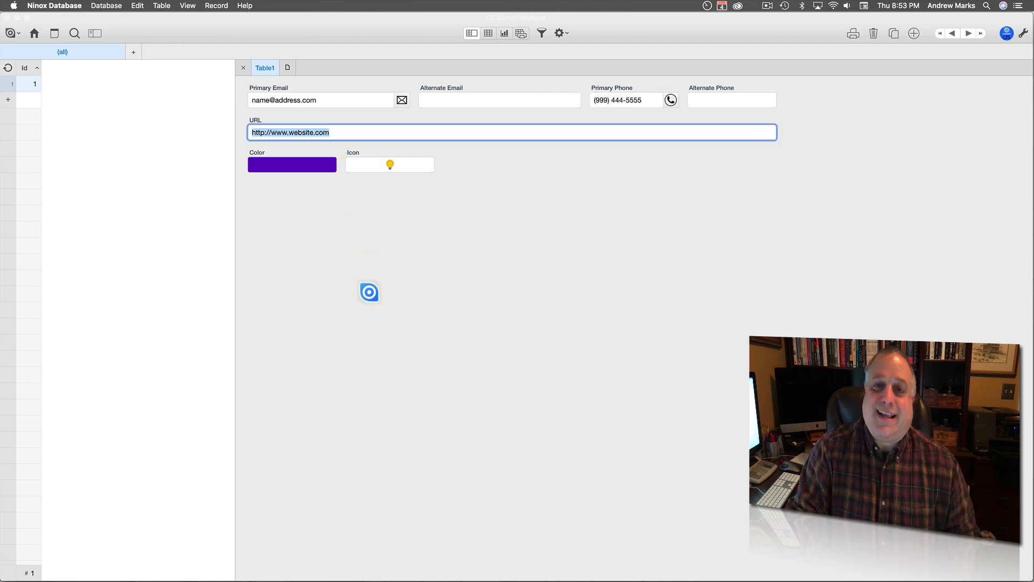
click(402, 100)
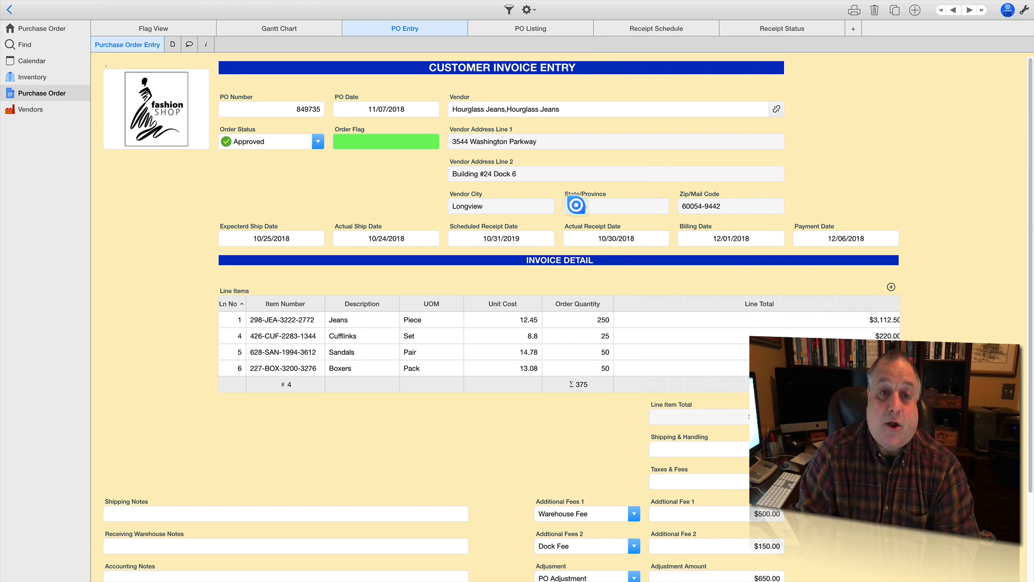
Leave the Order Flag green, then show the Flag View board of PO cards grouped by status.
click(370, 140)
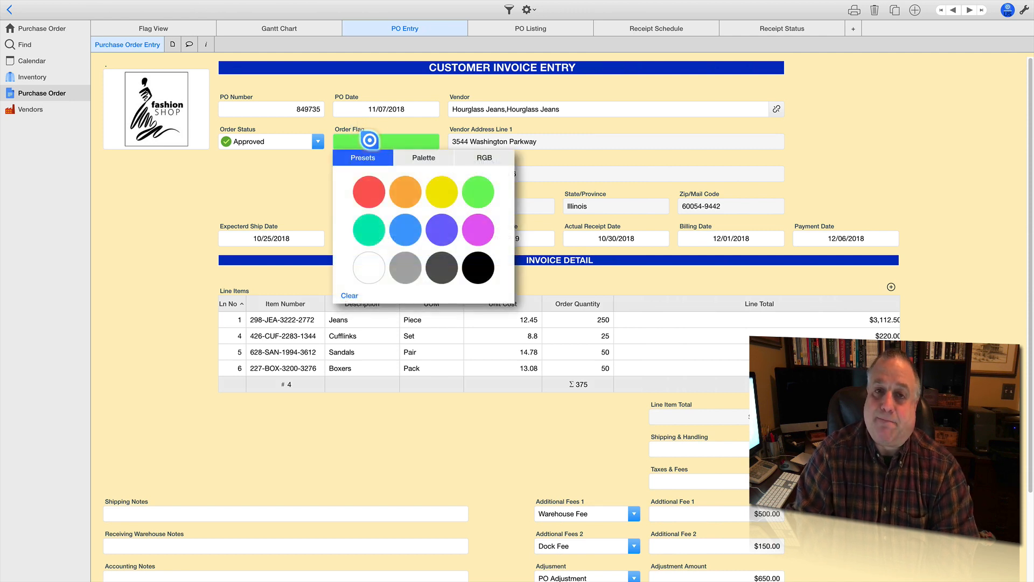
click(310, 172)
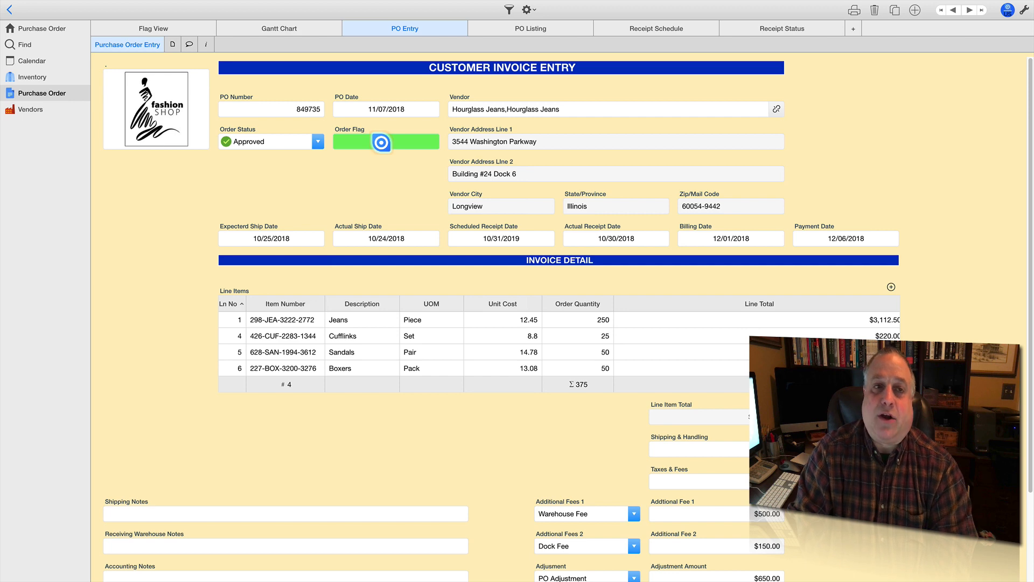
click(178, 27)
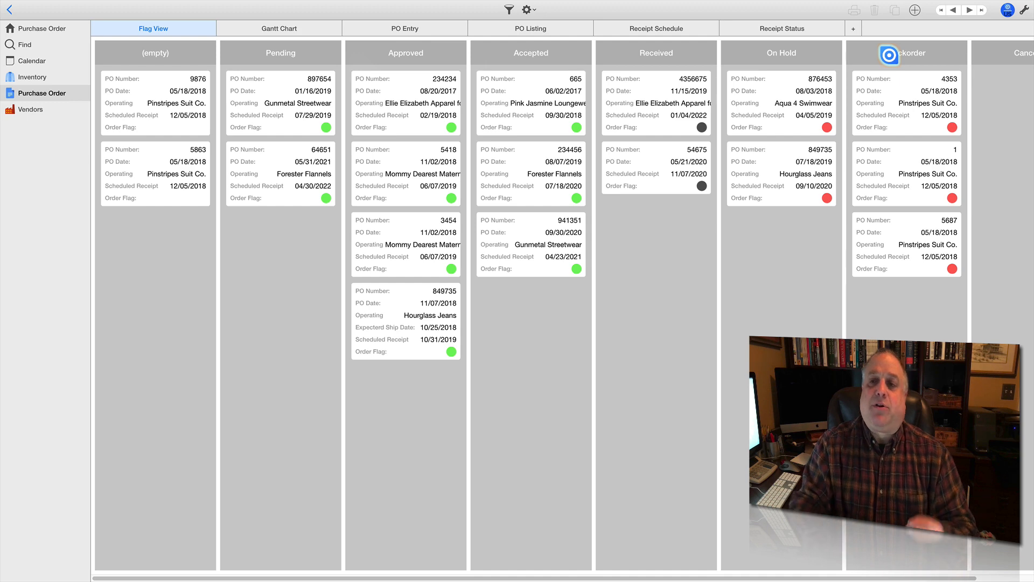
click(773, 97)
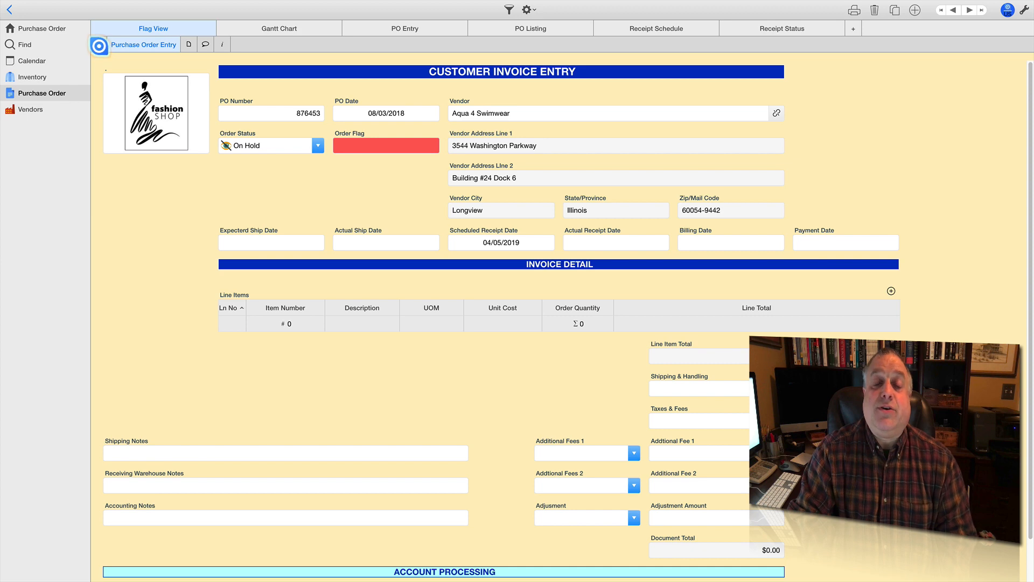
click(100, 49)
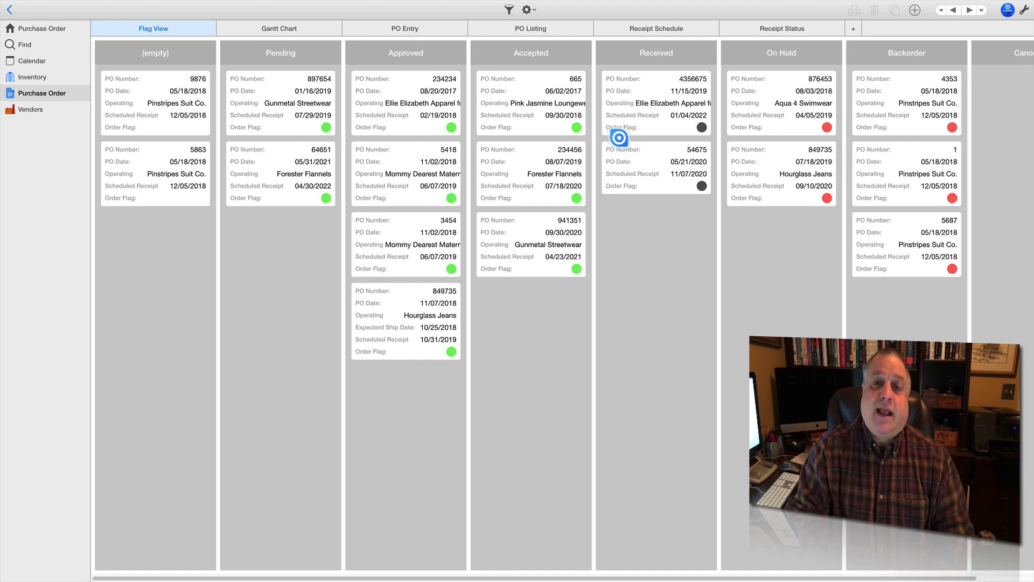
Open Accepted purchase order 665 and follow its Vendor link to the Pink Jasmine Loungewear record.
click(521, 103)
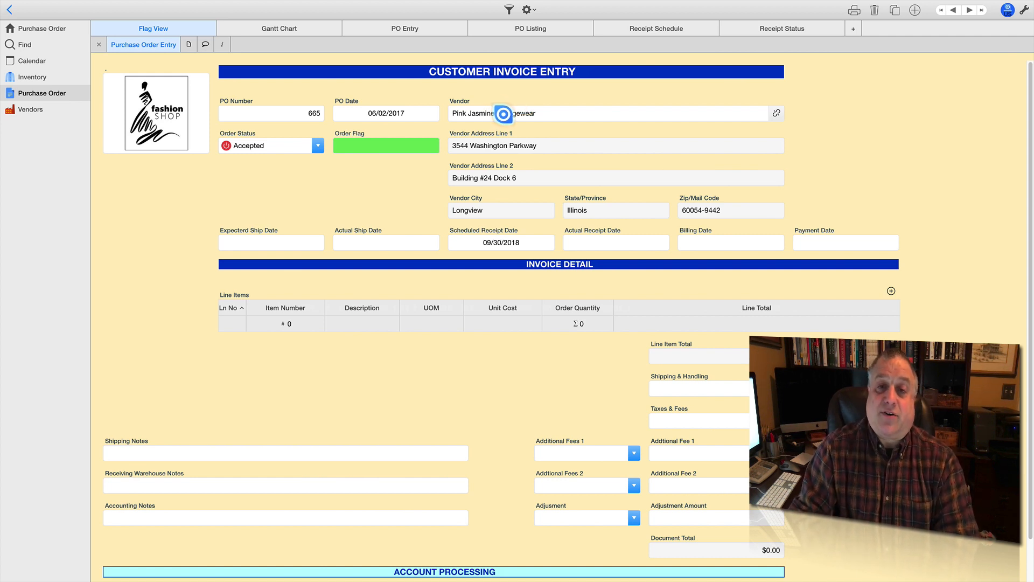
click(532, 113)
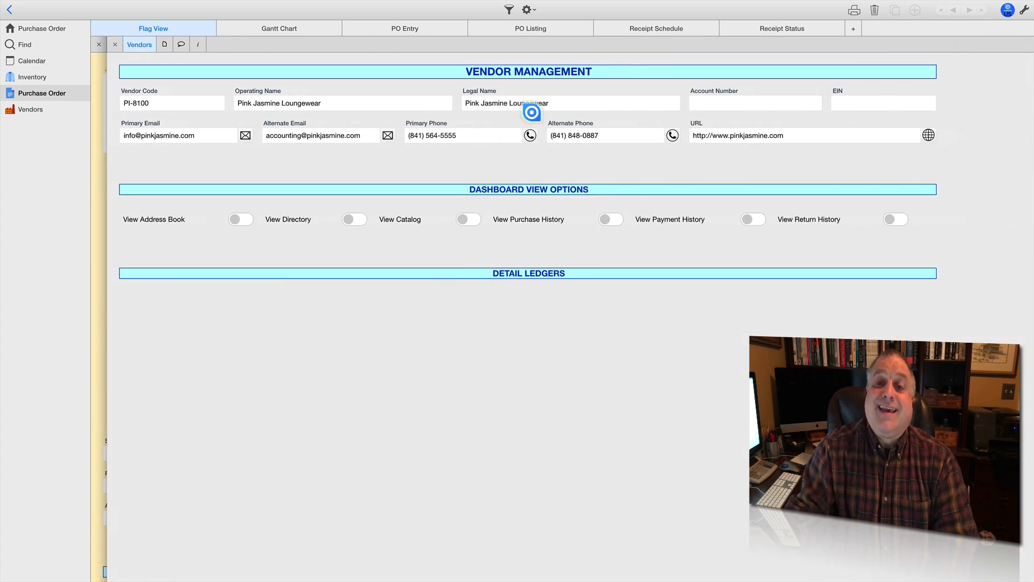